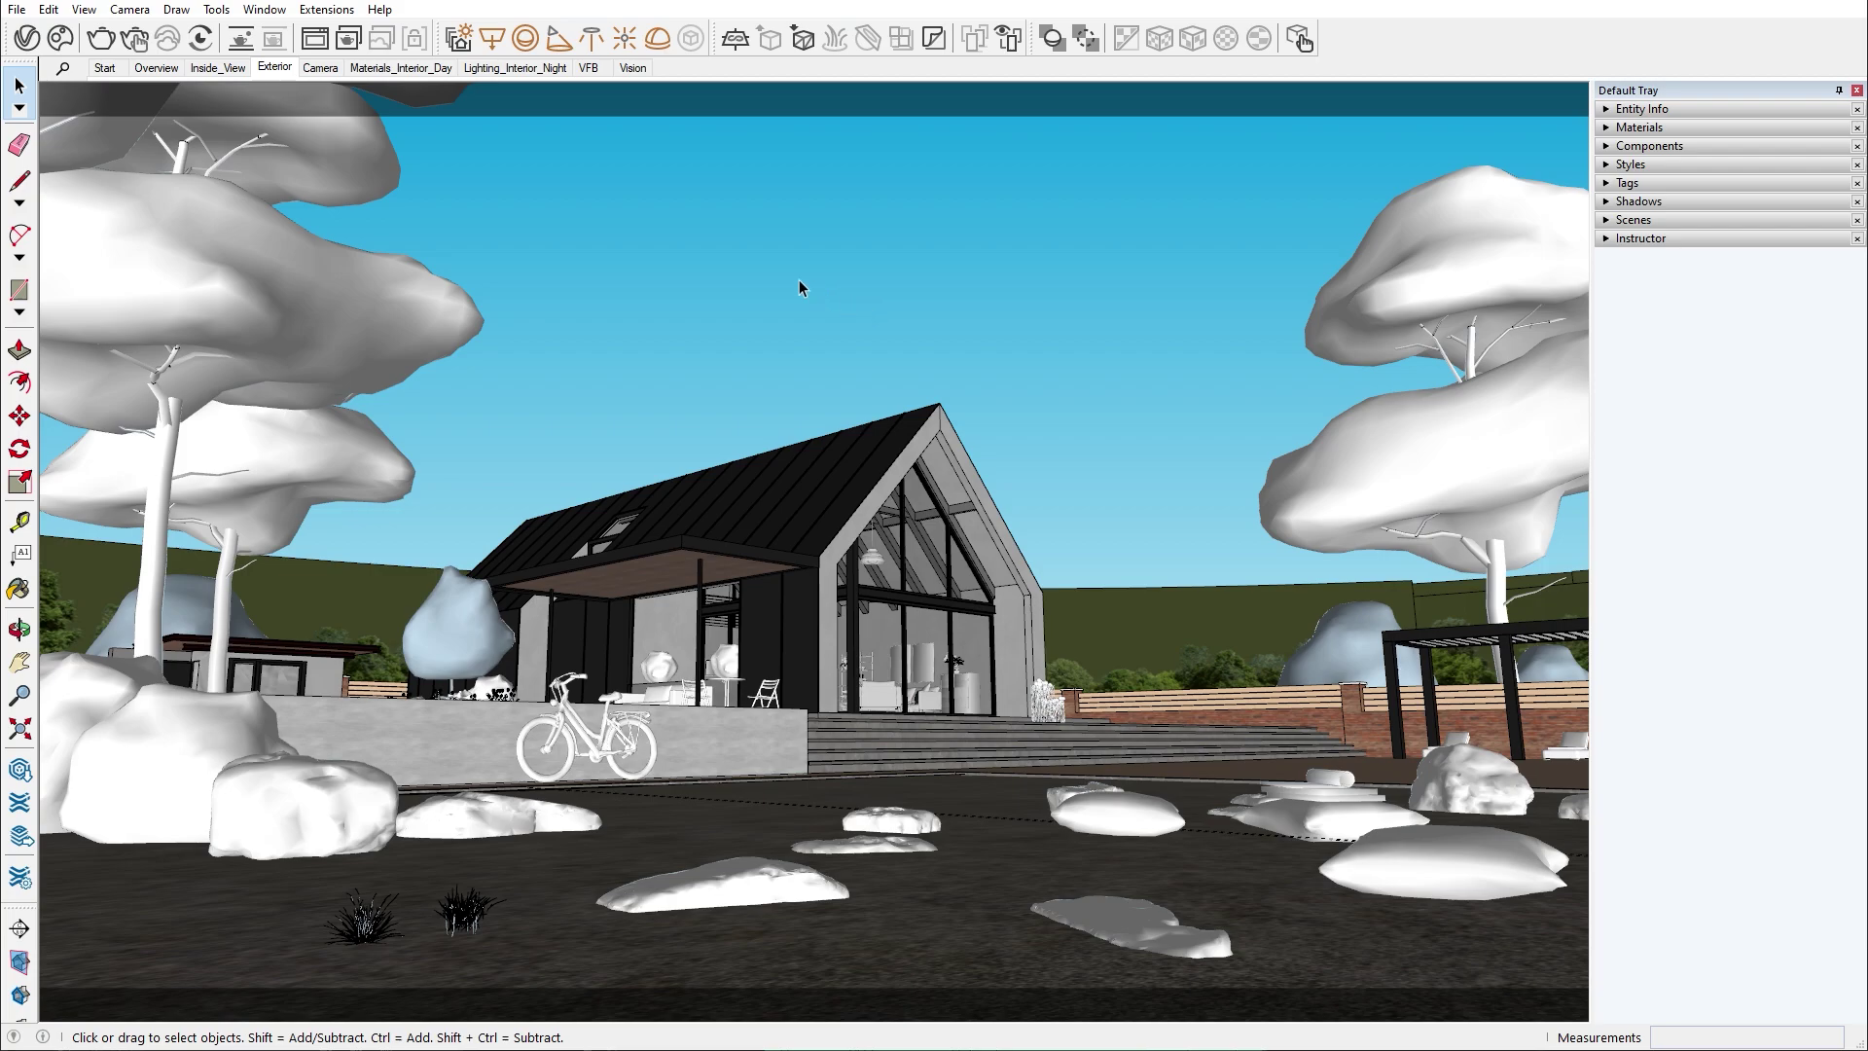
Start a V-Ray interactive render of the exterior view and open the Chaos Cosmos library.
{"action": "left_click", "coordinate": [135, 38]}
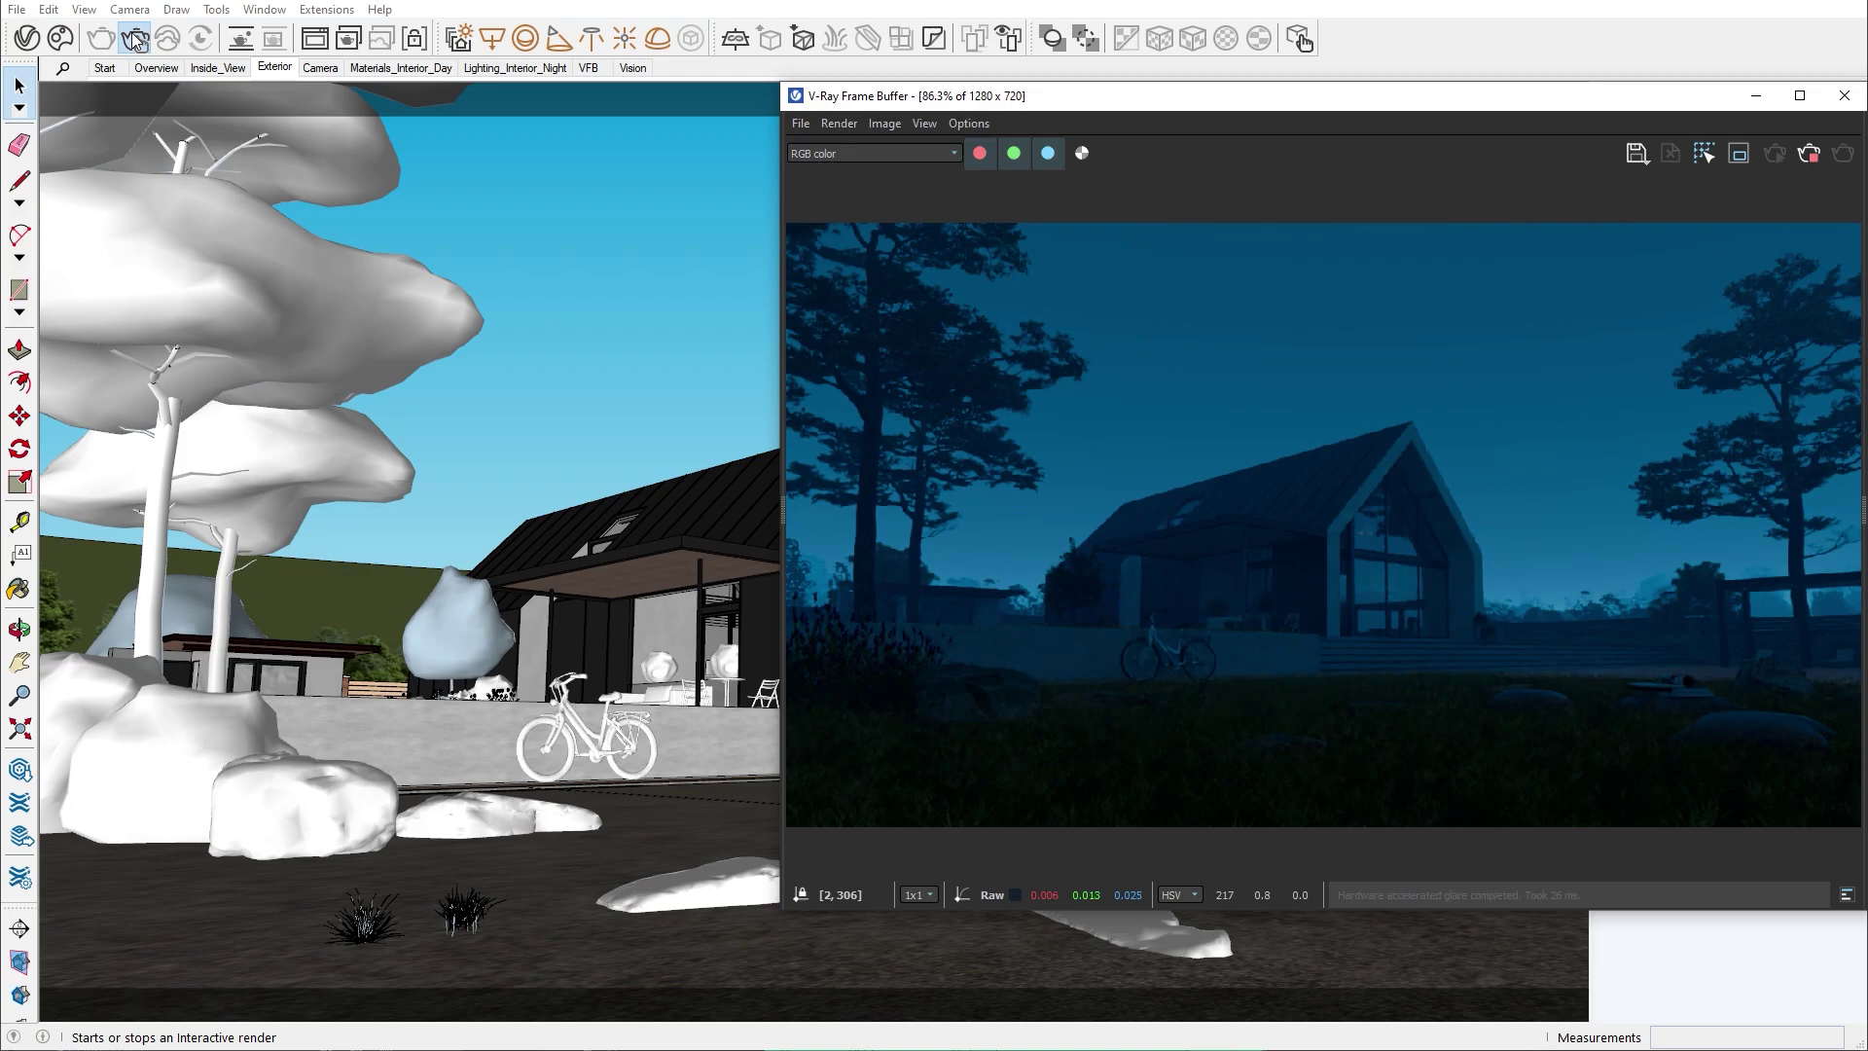
{"action": "left_click", "coordinate": [60, 39]}
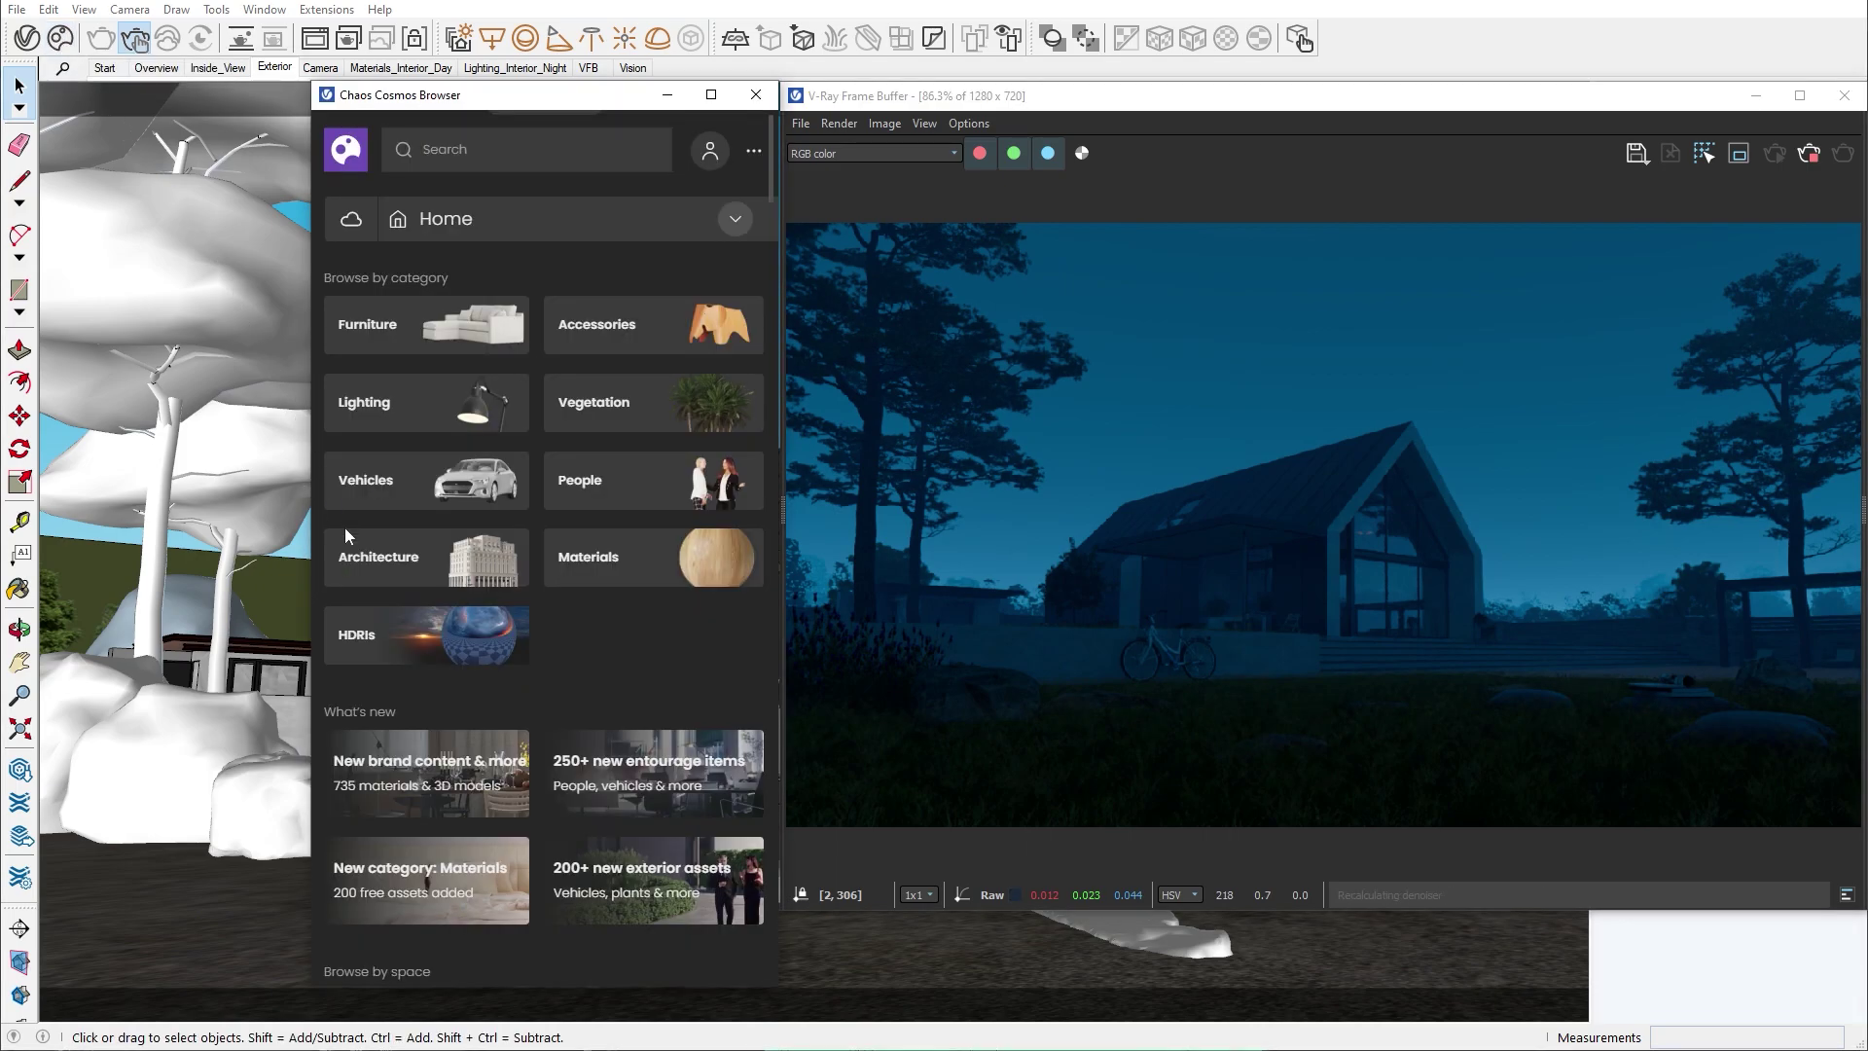
Import the Sun 029 HDRI from Cosmos's HDRIs category, then close Cosmos.
{"action": "left_click", "coordinate": [398, 632]}
{"action": "scroll", "coordinate": [583, 672], "scroll_direction": "down", "scroll_amount": 5}
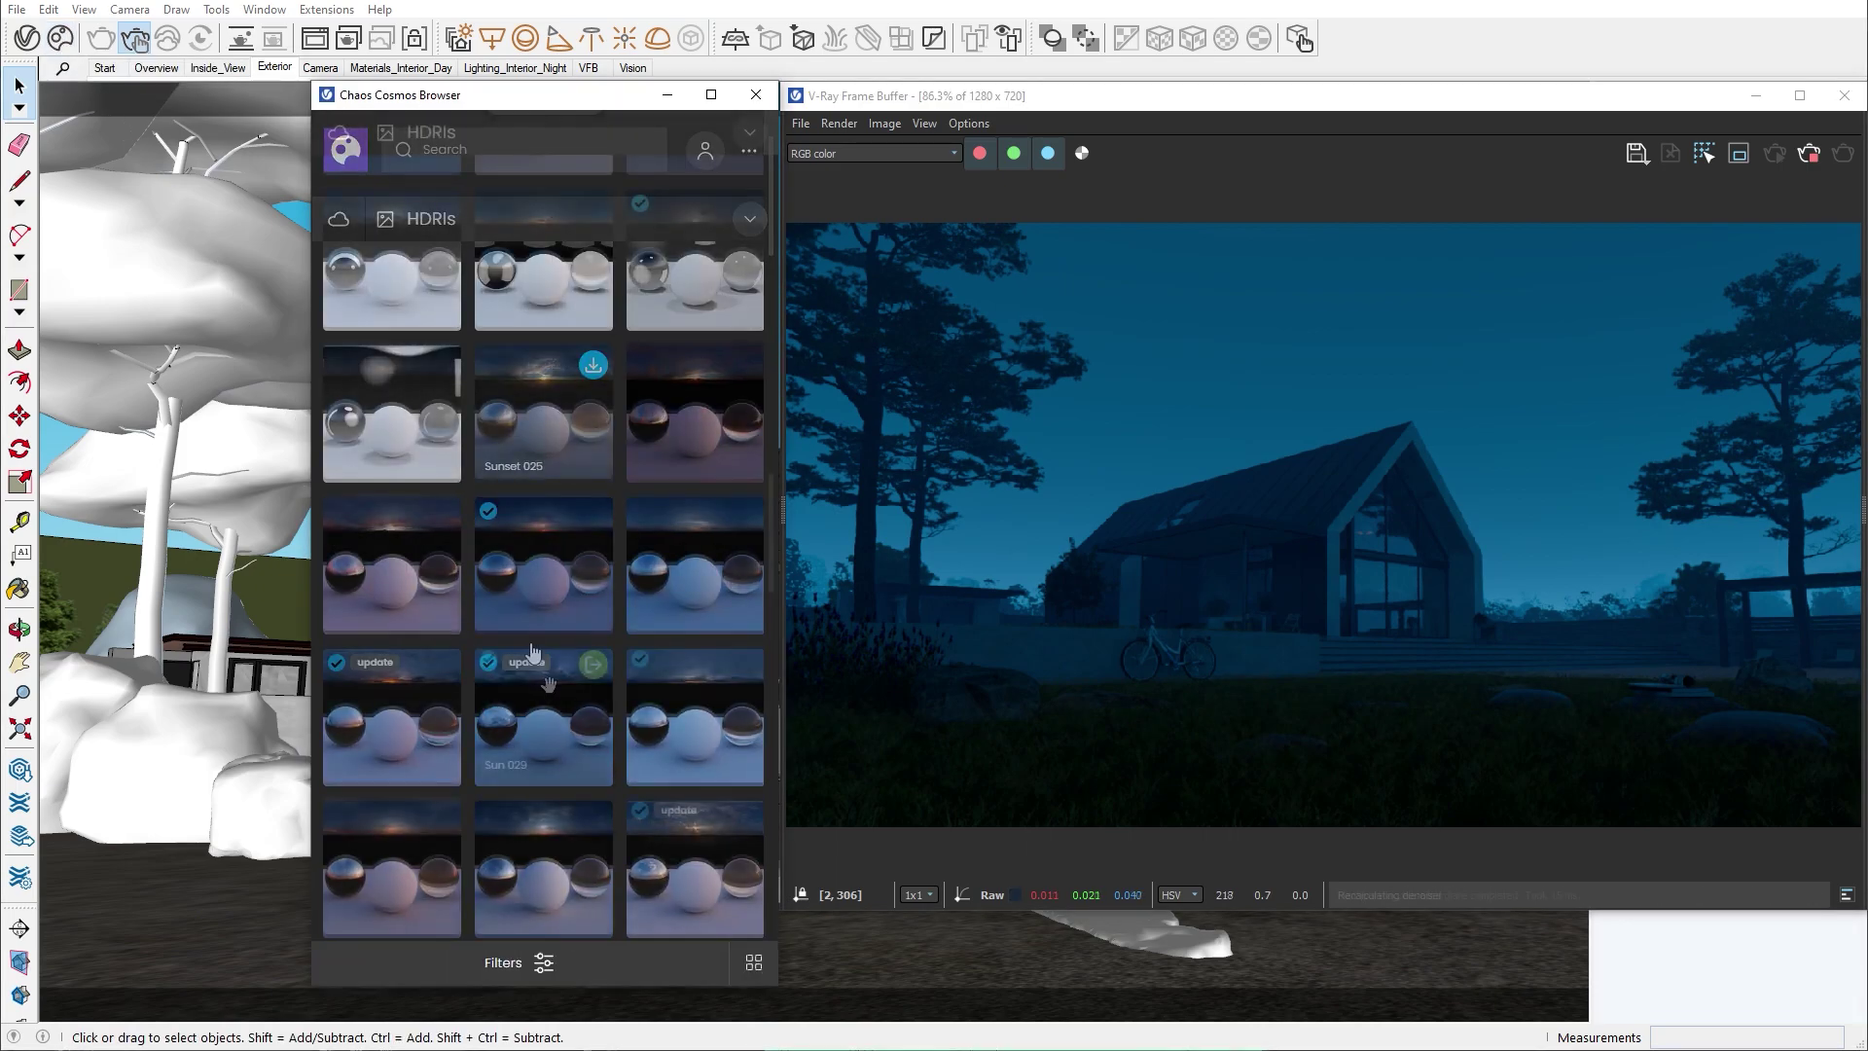
{"action": "left_click", "coordinate": [589, 669]}
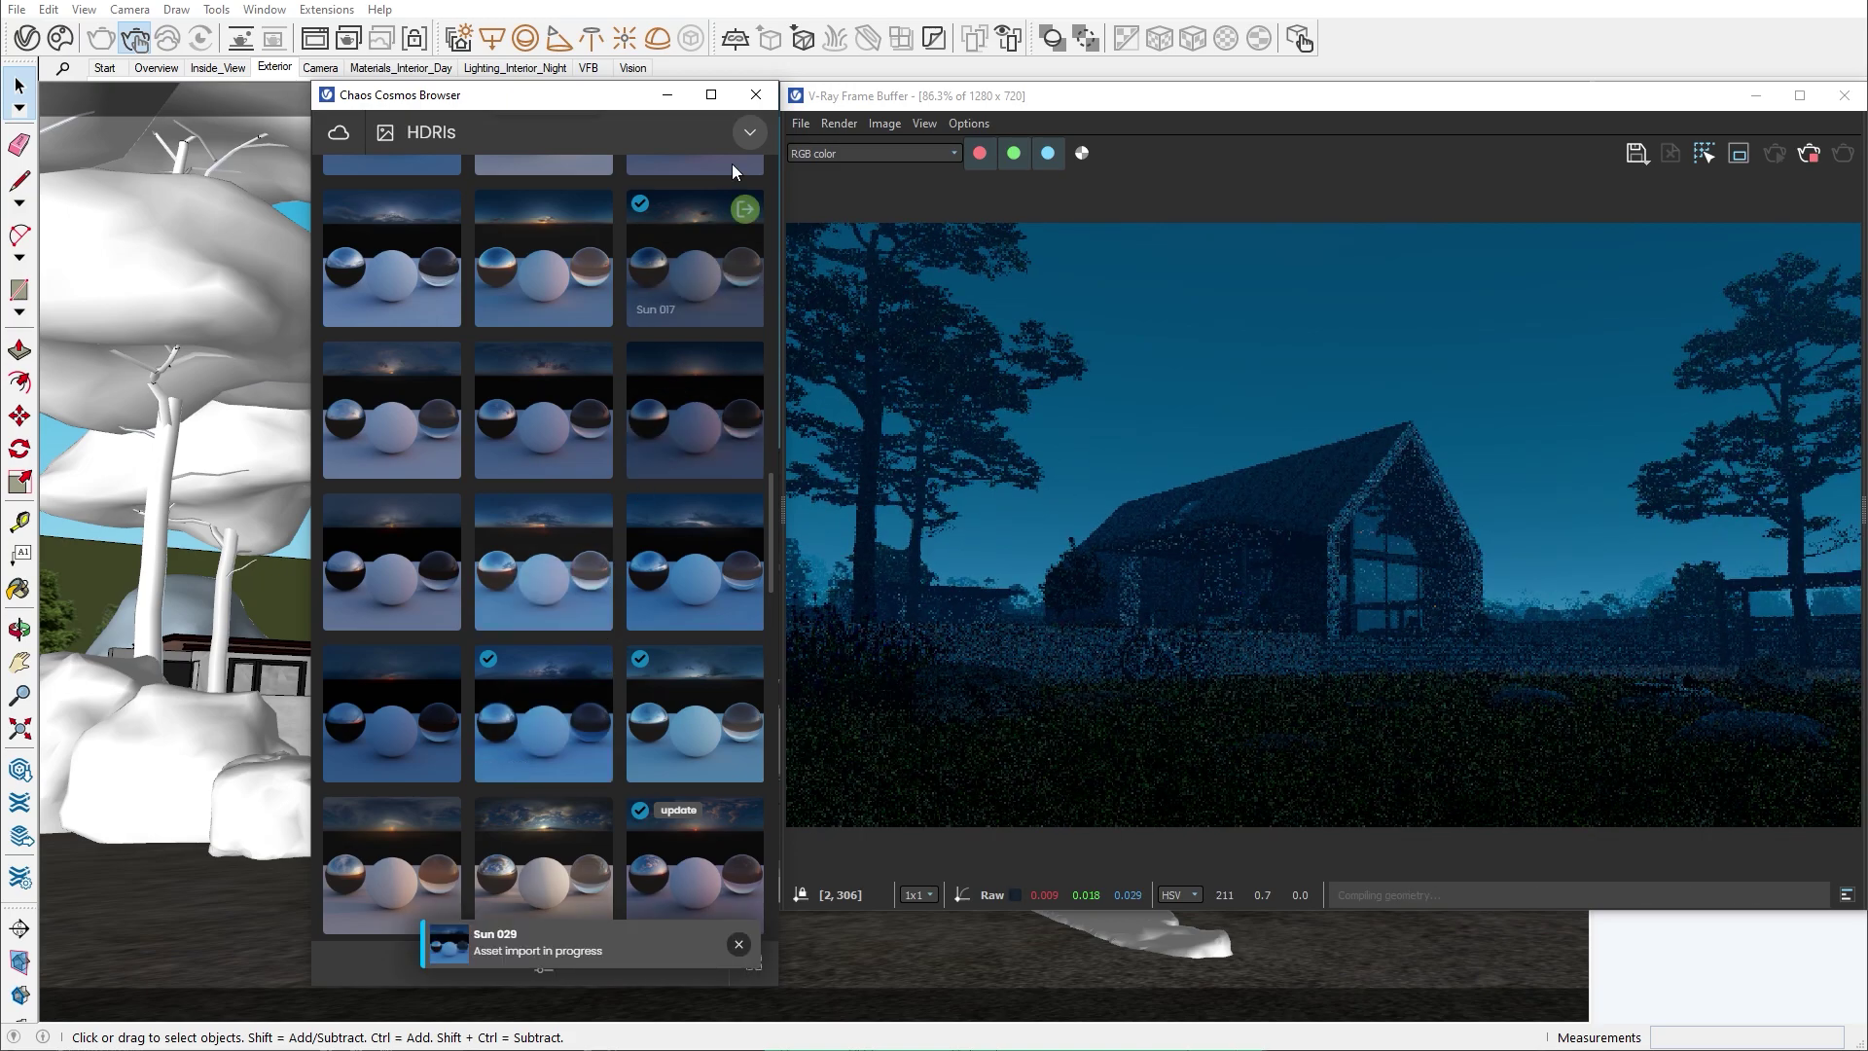
{"action": "left_click", "coordinate": [756, 97]}
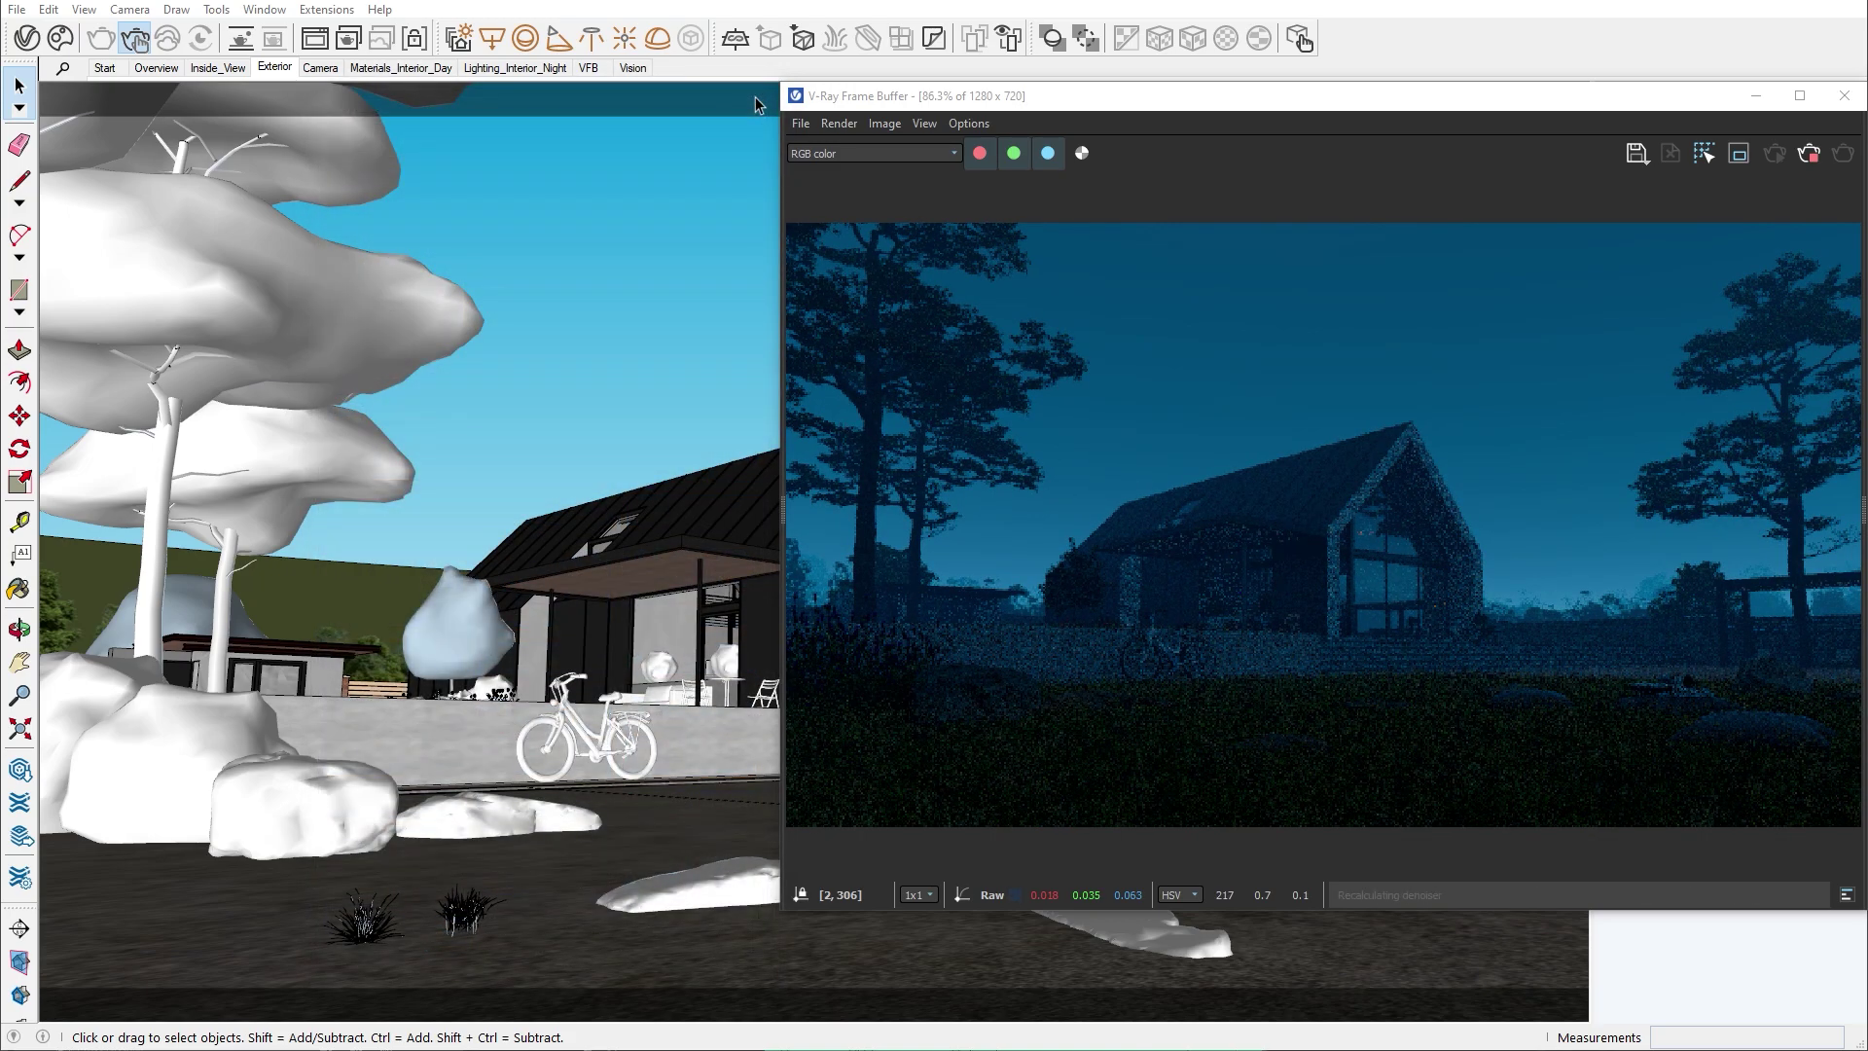
Place a V-Ray dome light in the scene and bring up the Asset Editor.
{"action": "left_click", "coordinate": [653, 44]}
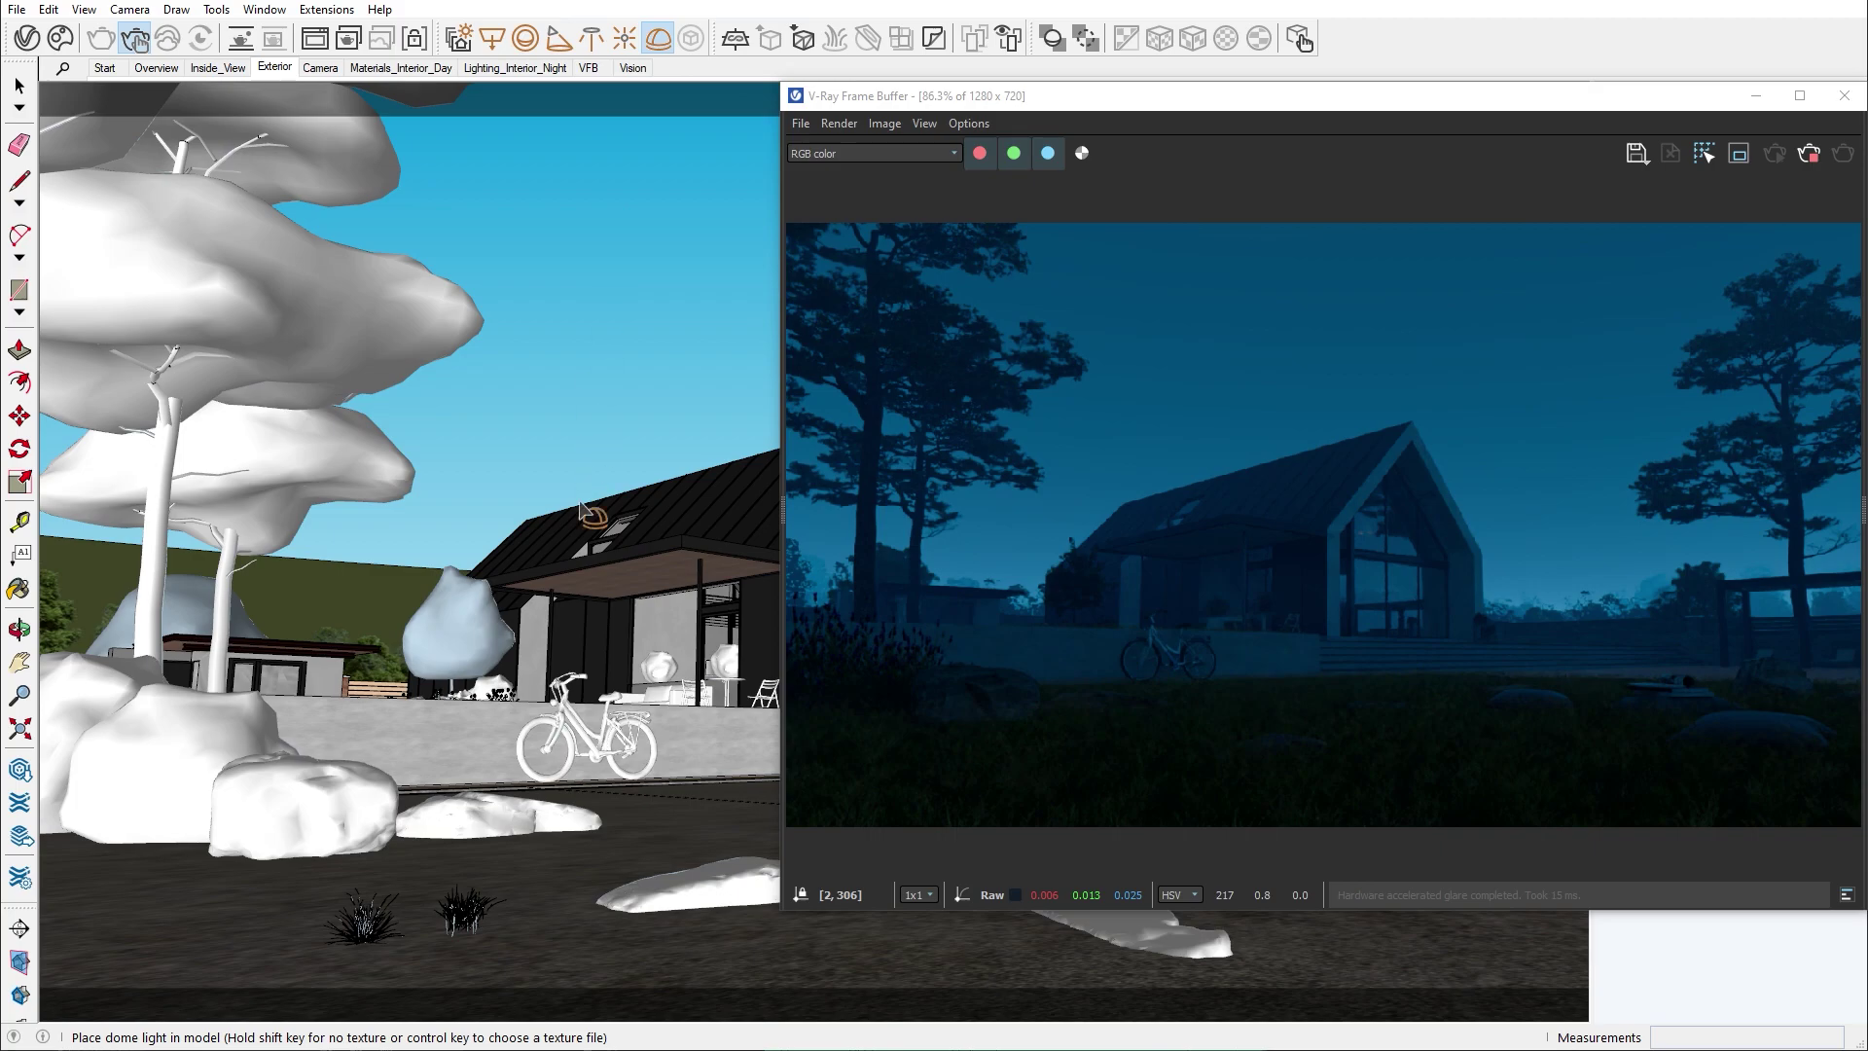
{"action": "left_click", "coordinate": [518, 878]}
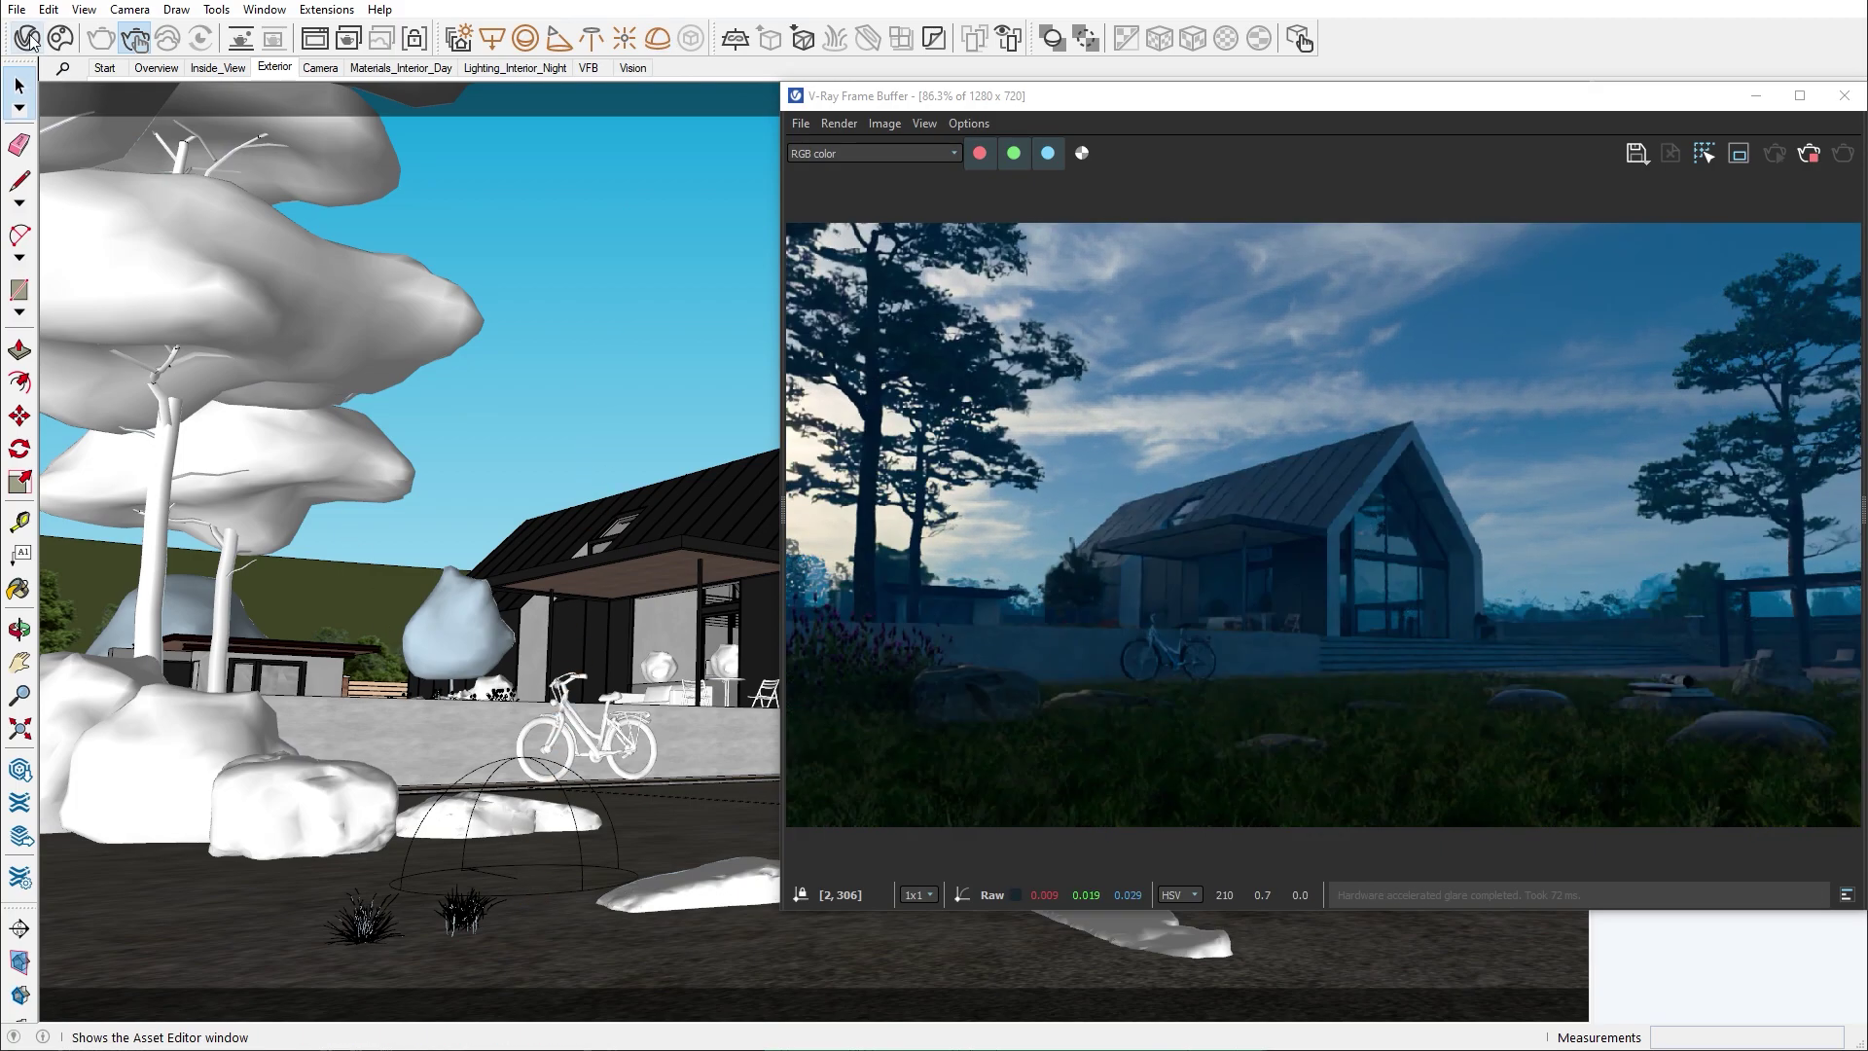
{"action": "left_click", "coordinate": [27, 39]}
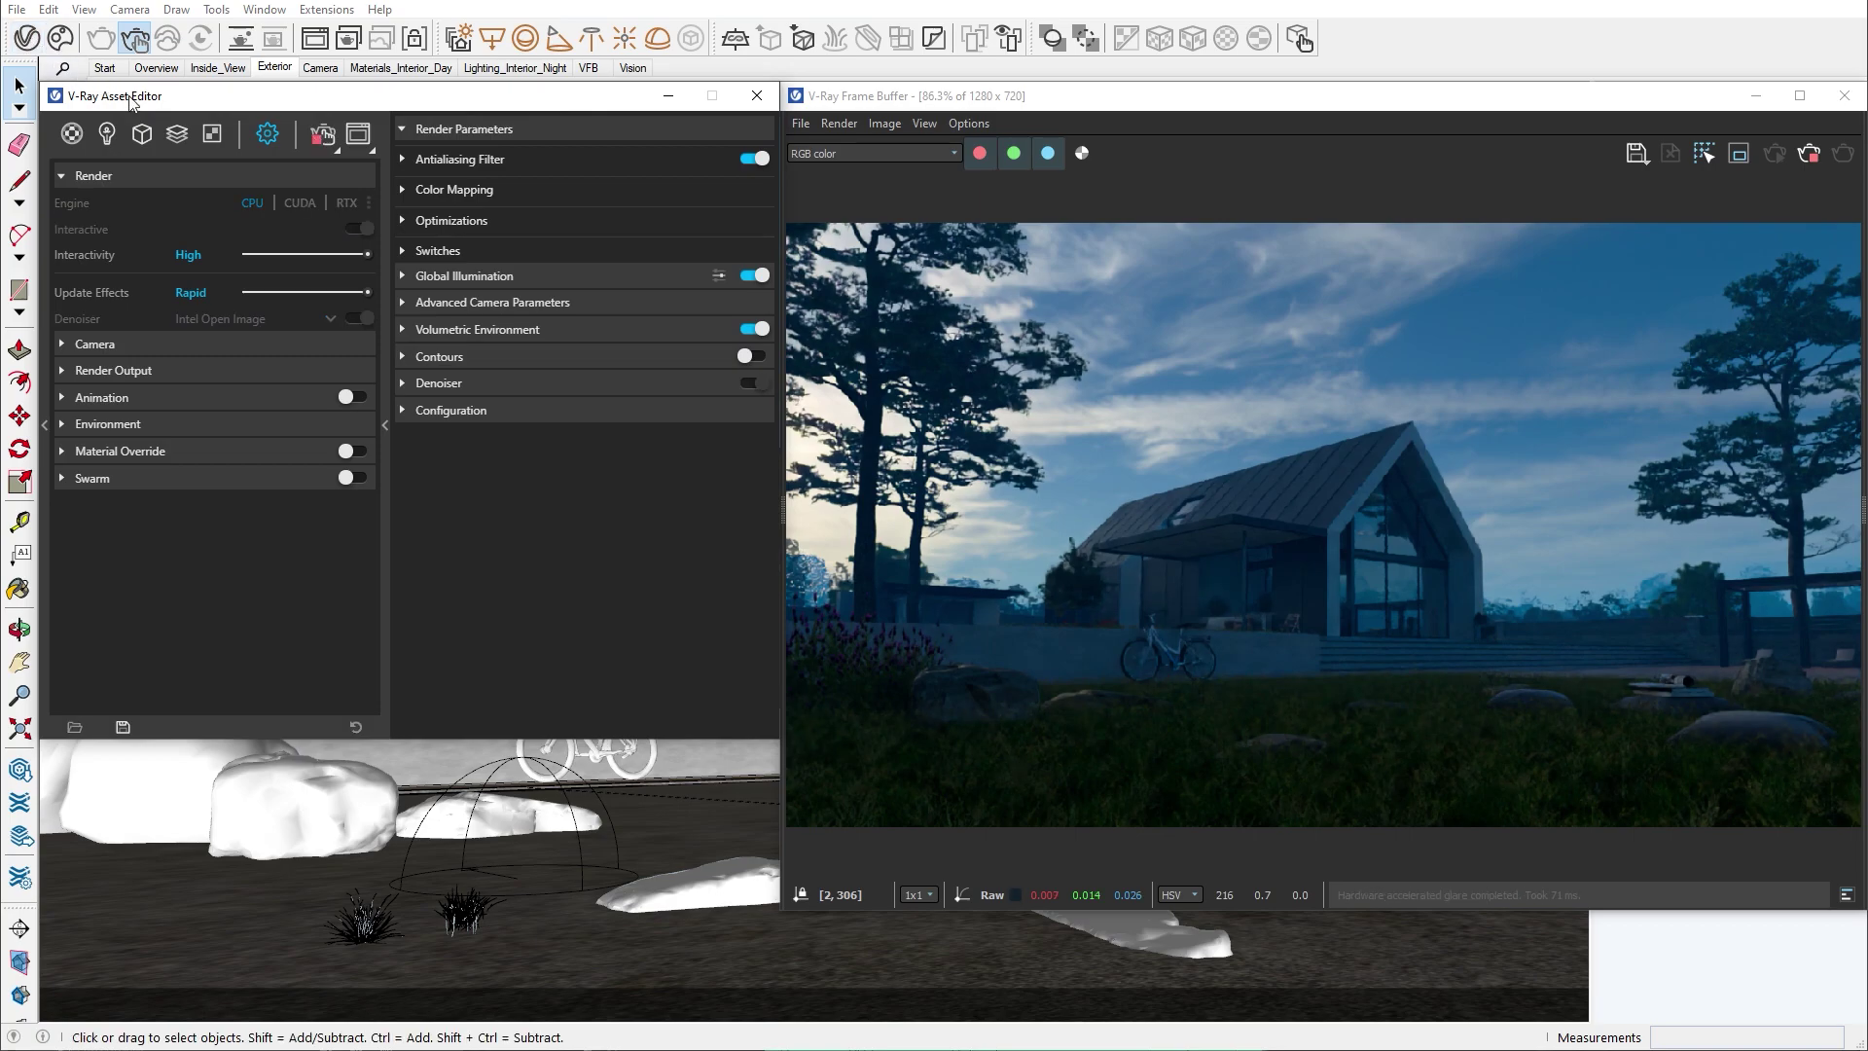
Copy the Sun 029 texture from the Asset Editor's Textures list.
{"action": "left_click", "coordinate": [211, 136]}
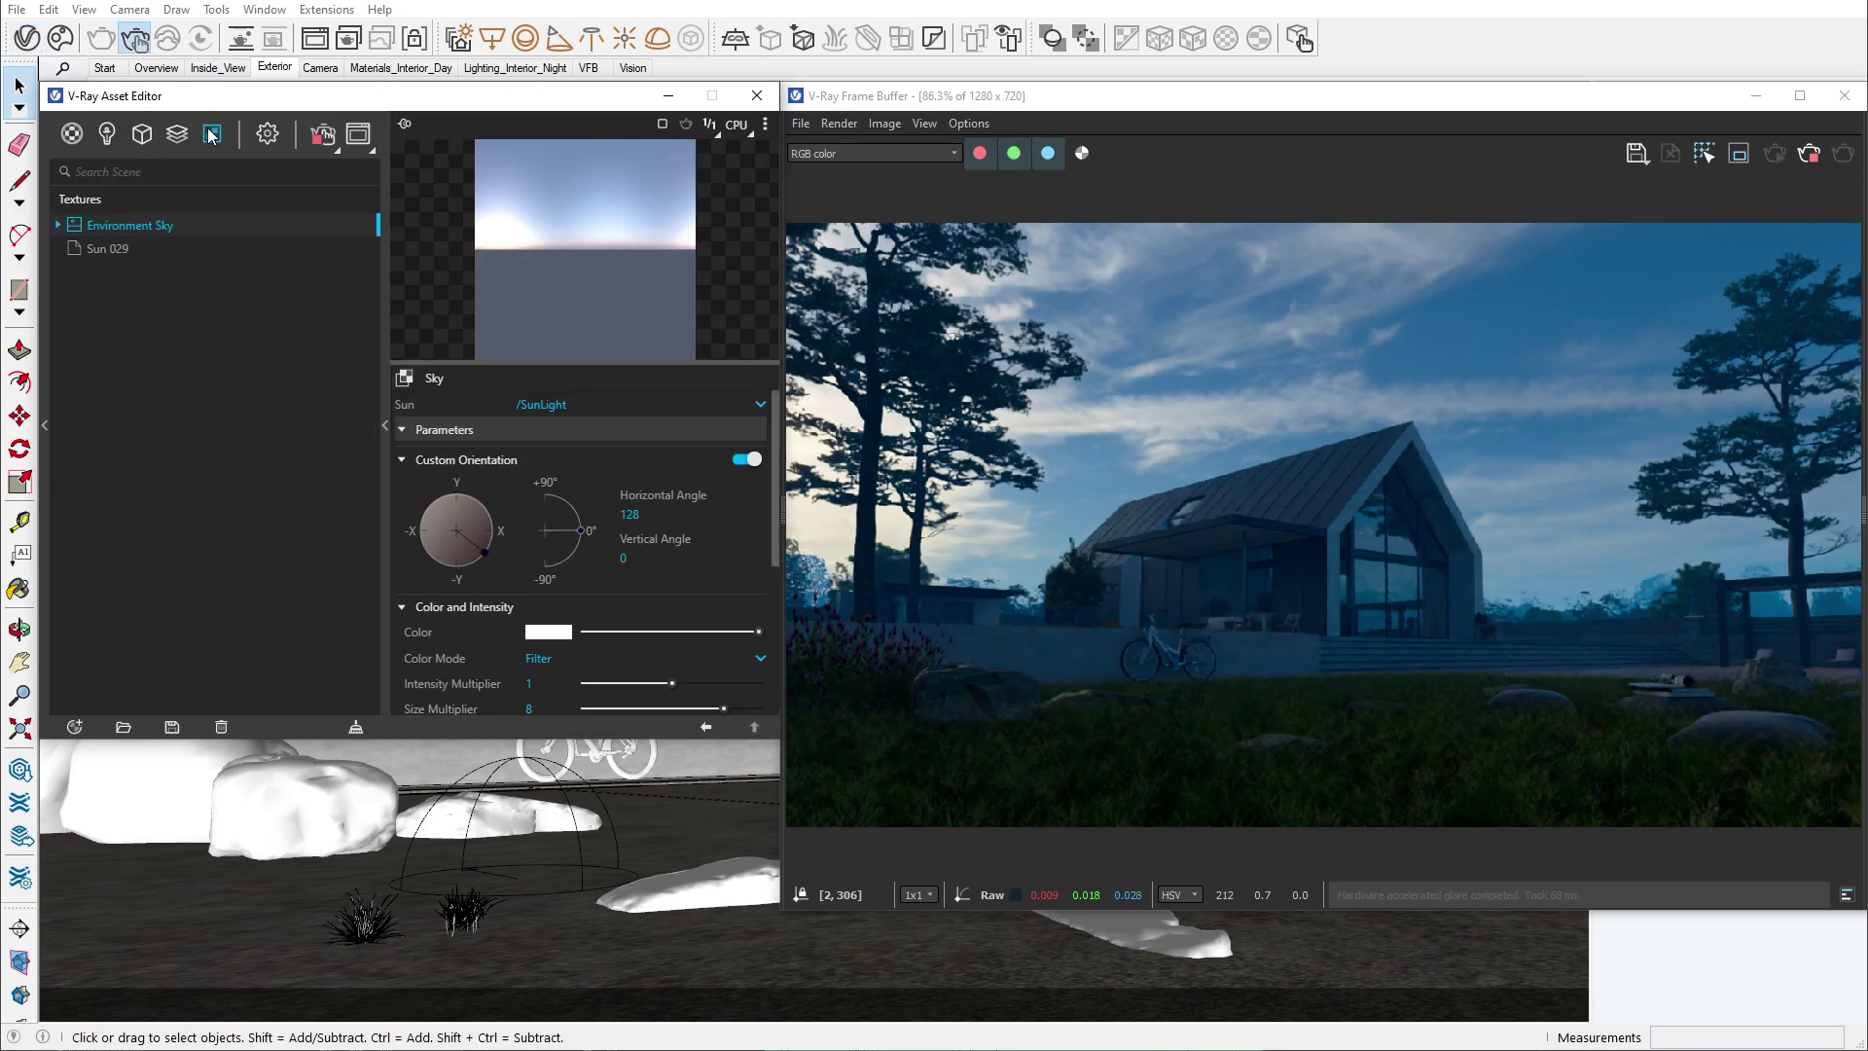
{"action": "left_click", "coordinate": [112, 247]}
{"action": "right_click", "coordinate": [113, 247]}
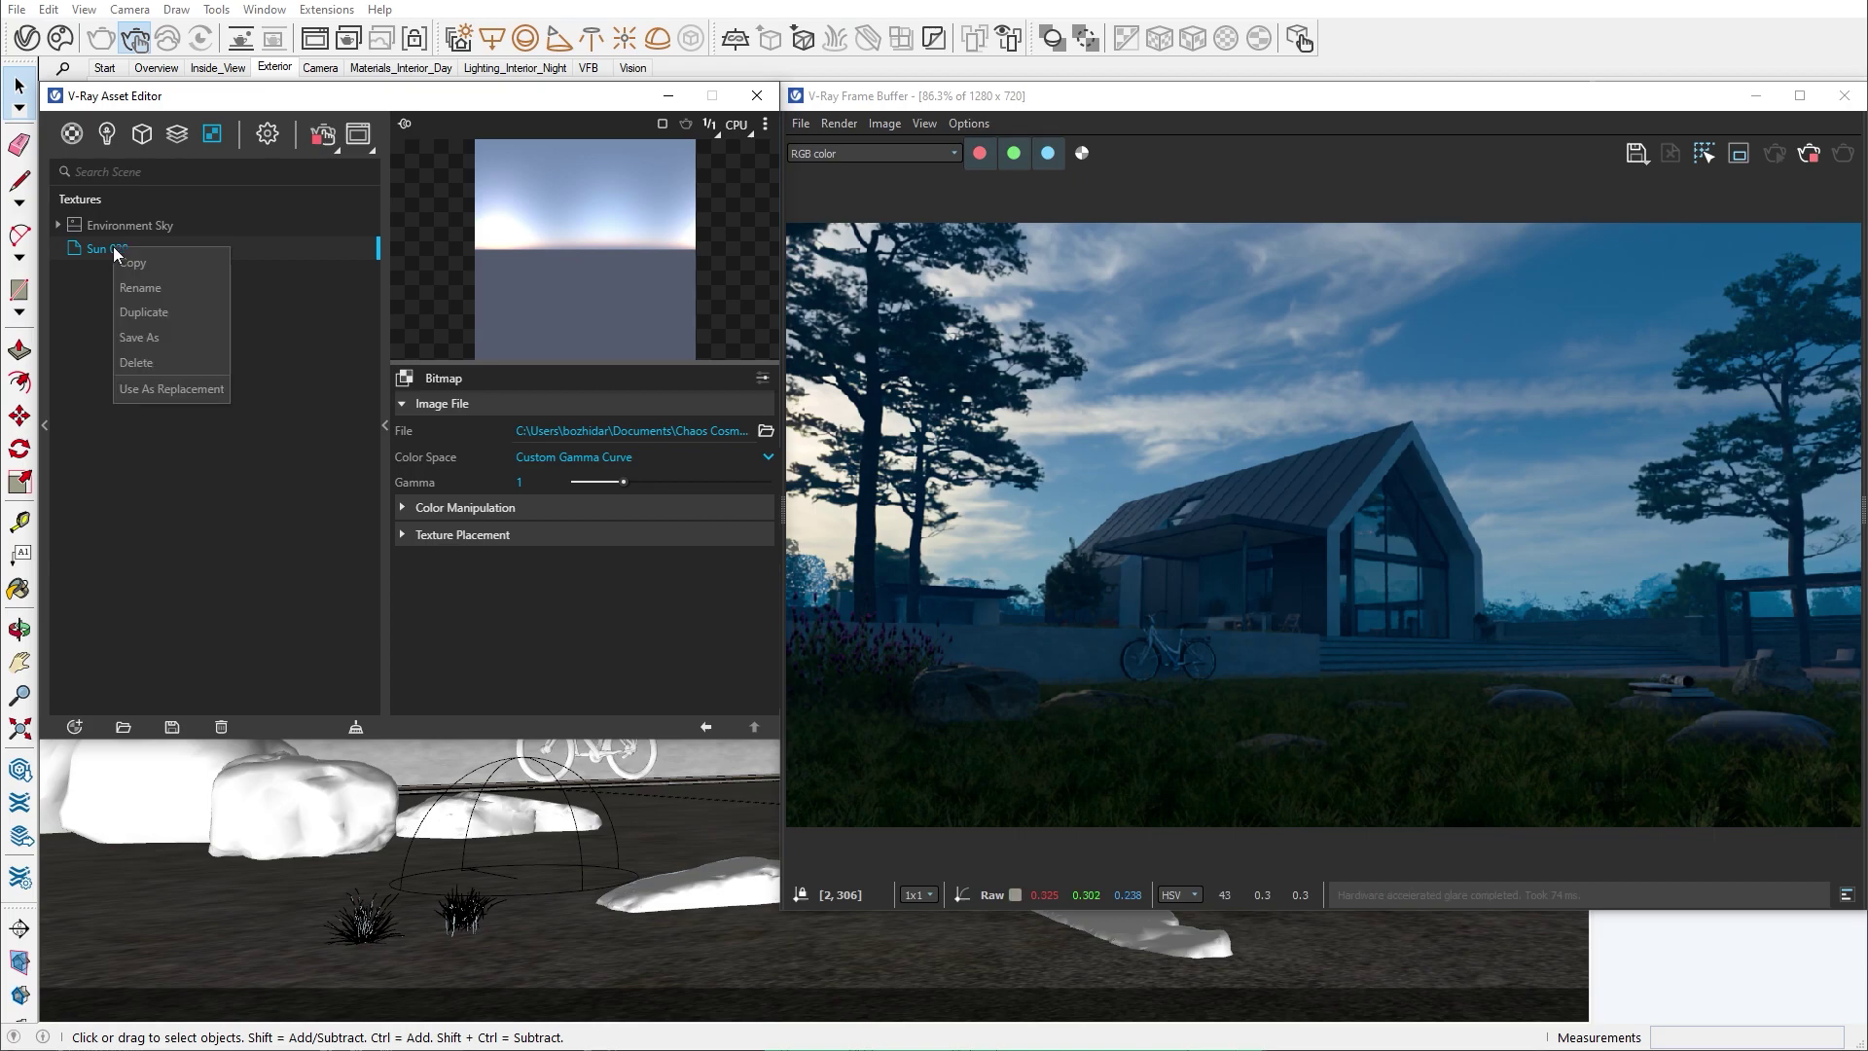
{"action": "left_click", "coordinate": [148, 265]}
Paste Sun 029 into the Dome Light's Color/Texture HDR slot, then lock the camera and orbit down.
{"action": "left_click", "coordinate": [107, 133]}
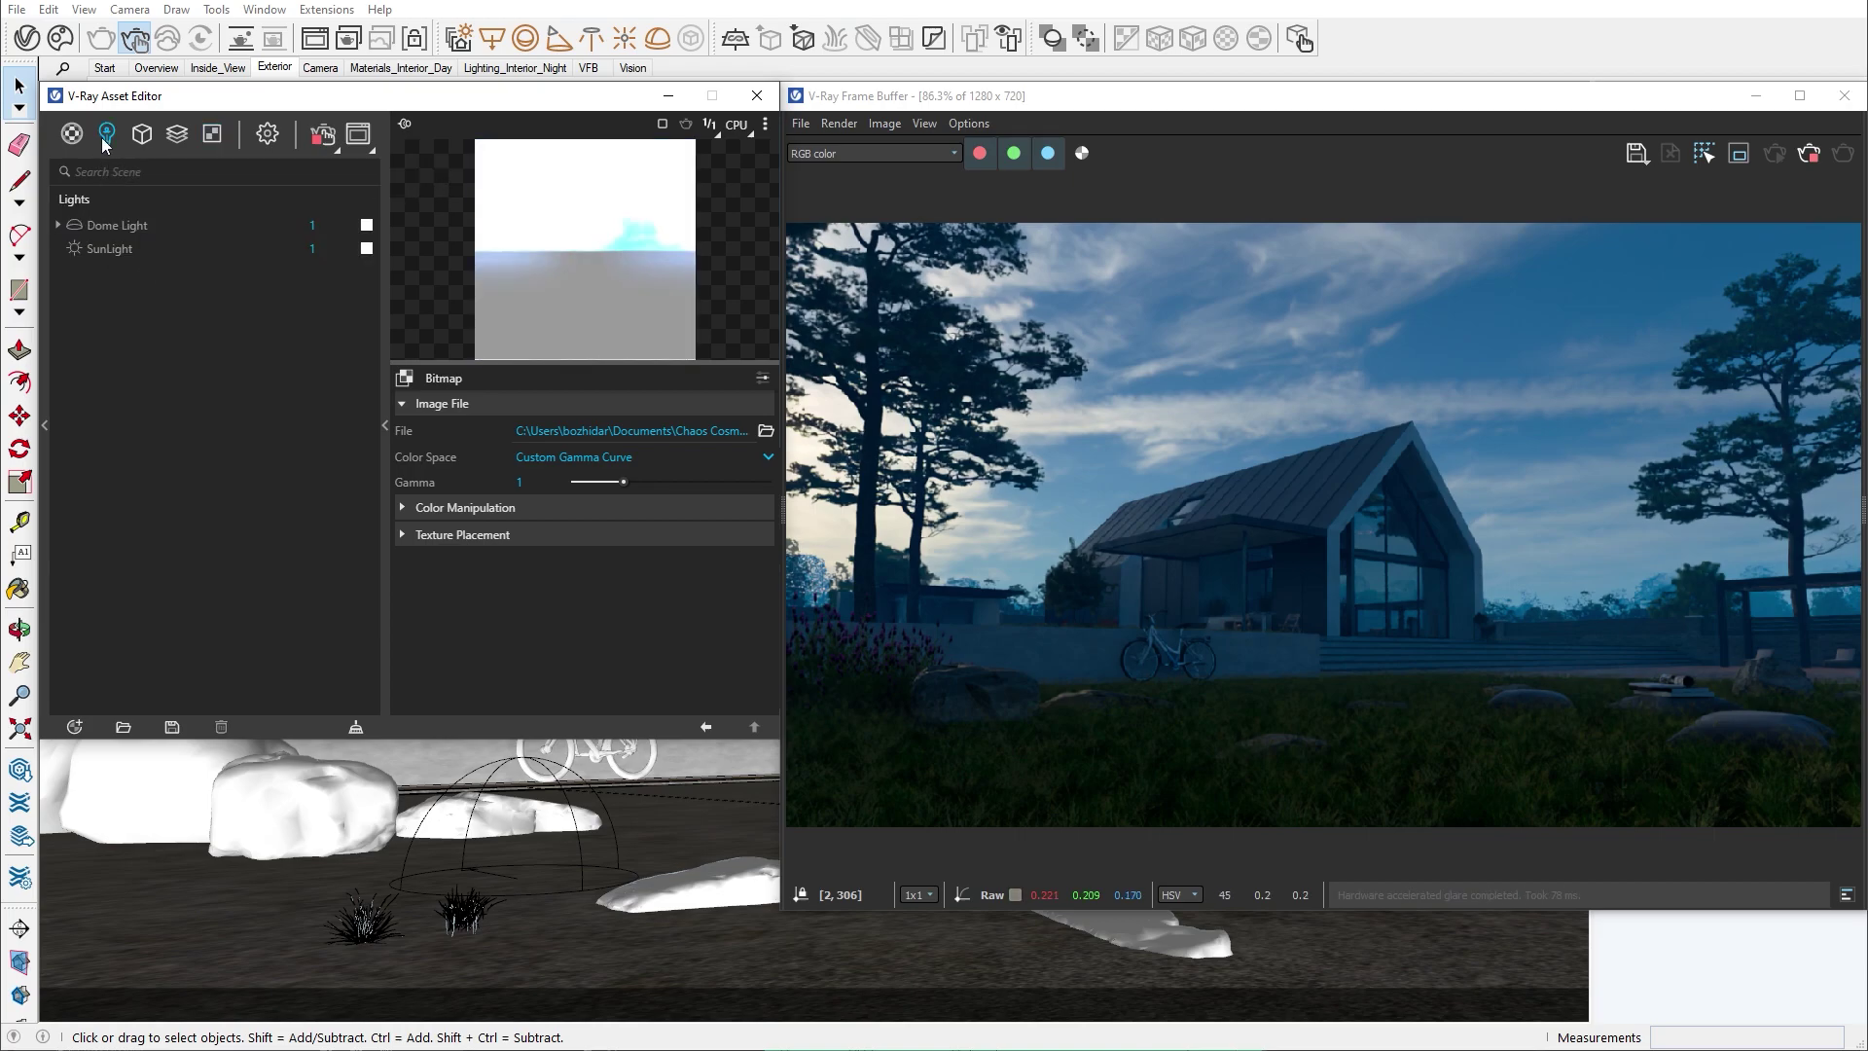
{"action": "left_click", "coordinate": [113, 228]}
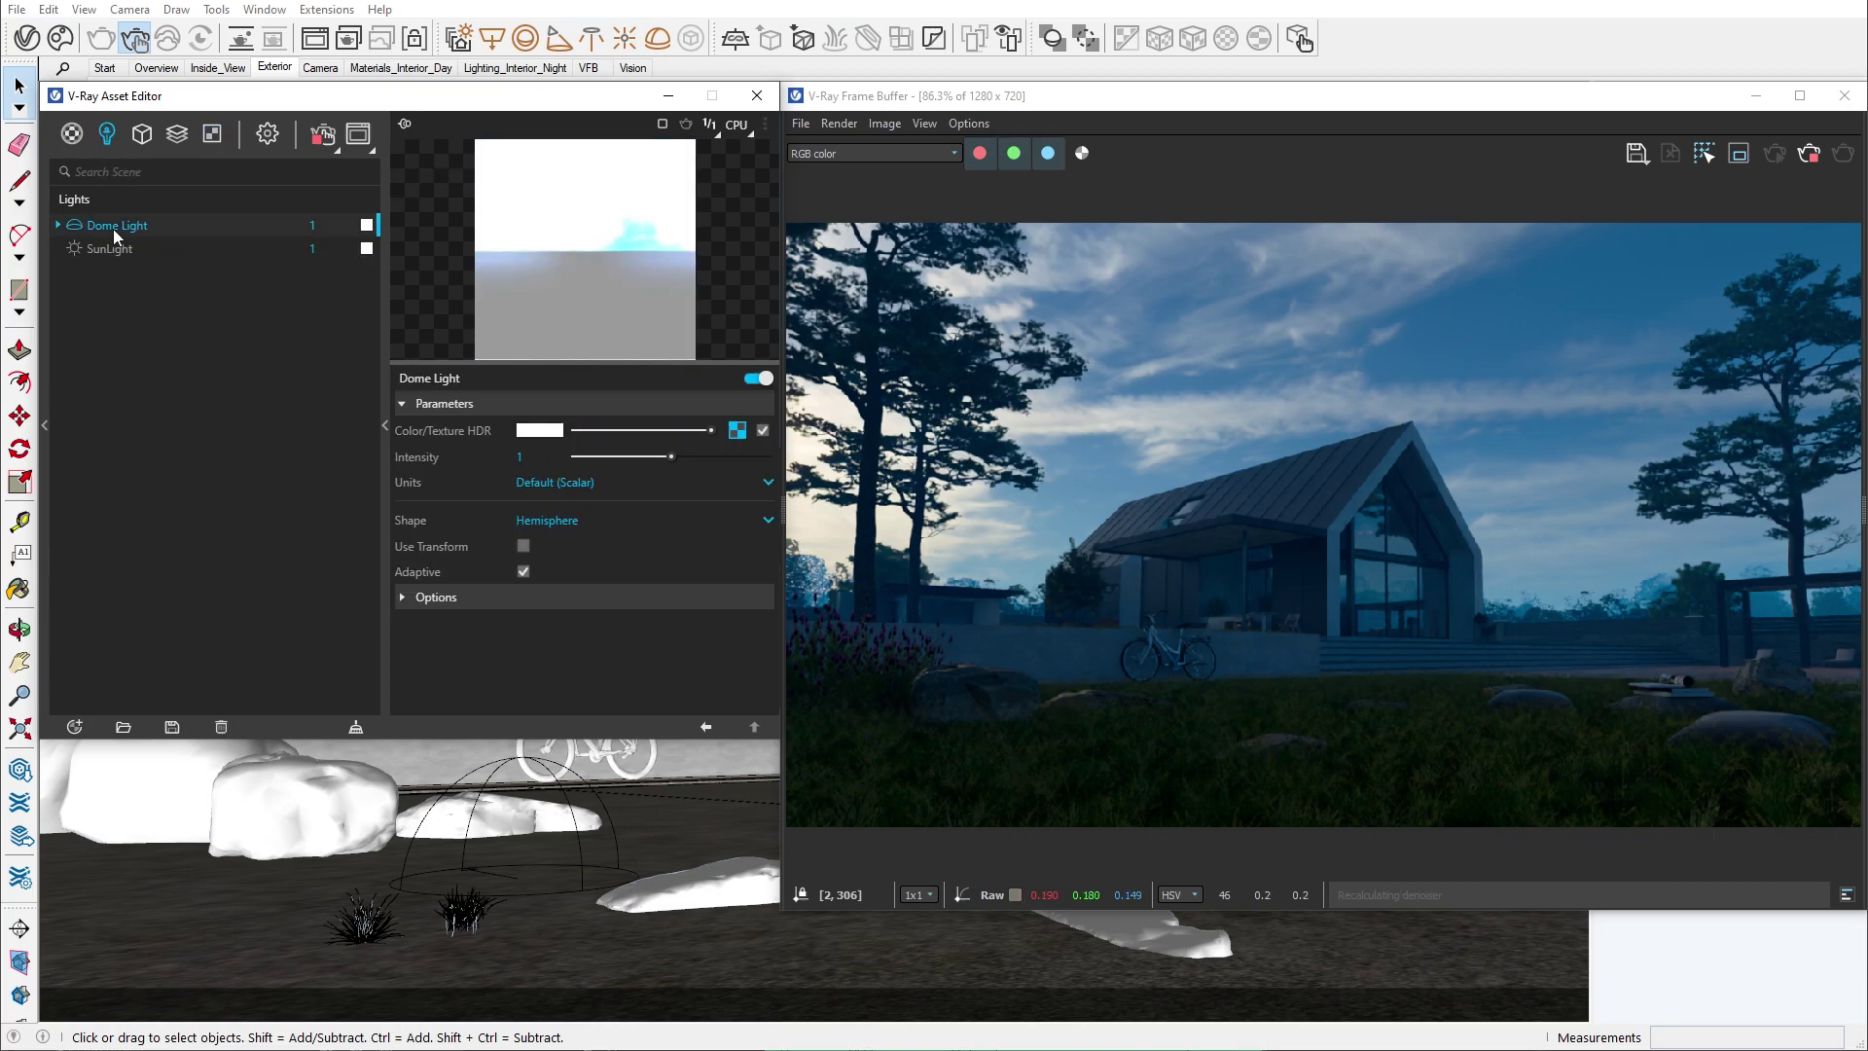
{"action": "right_click", "coordinate": [736, 431]}
{"action": "left_click", "coordinate": [704, 477]}
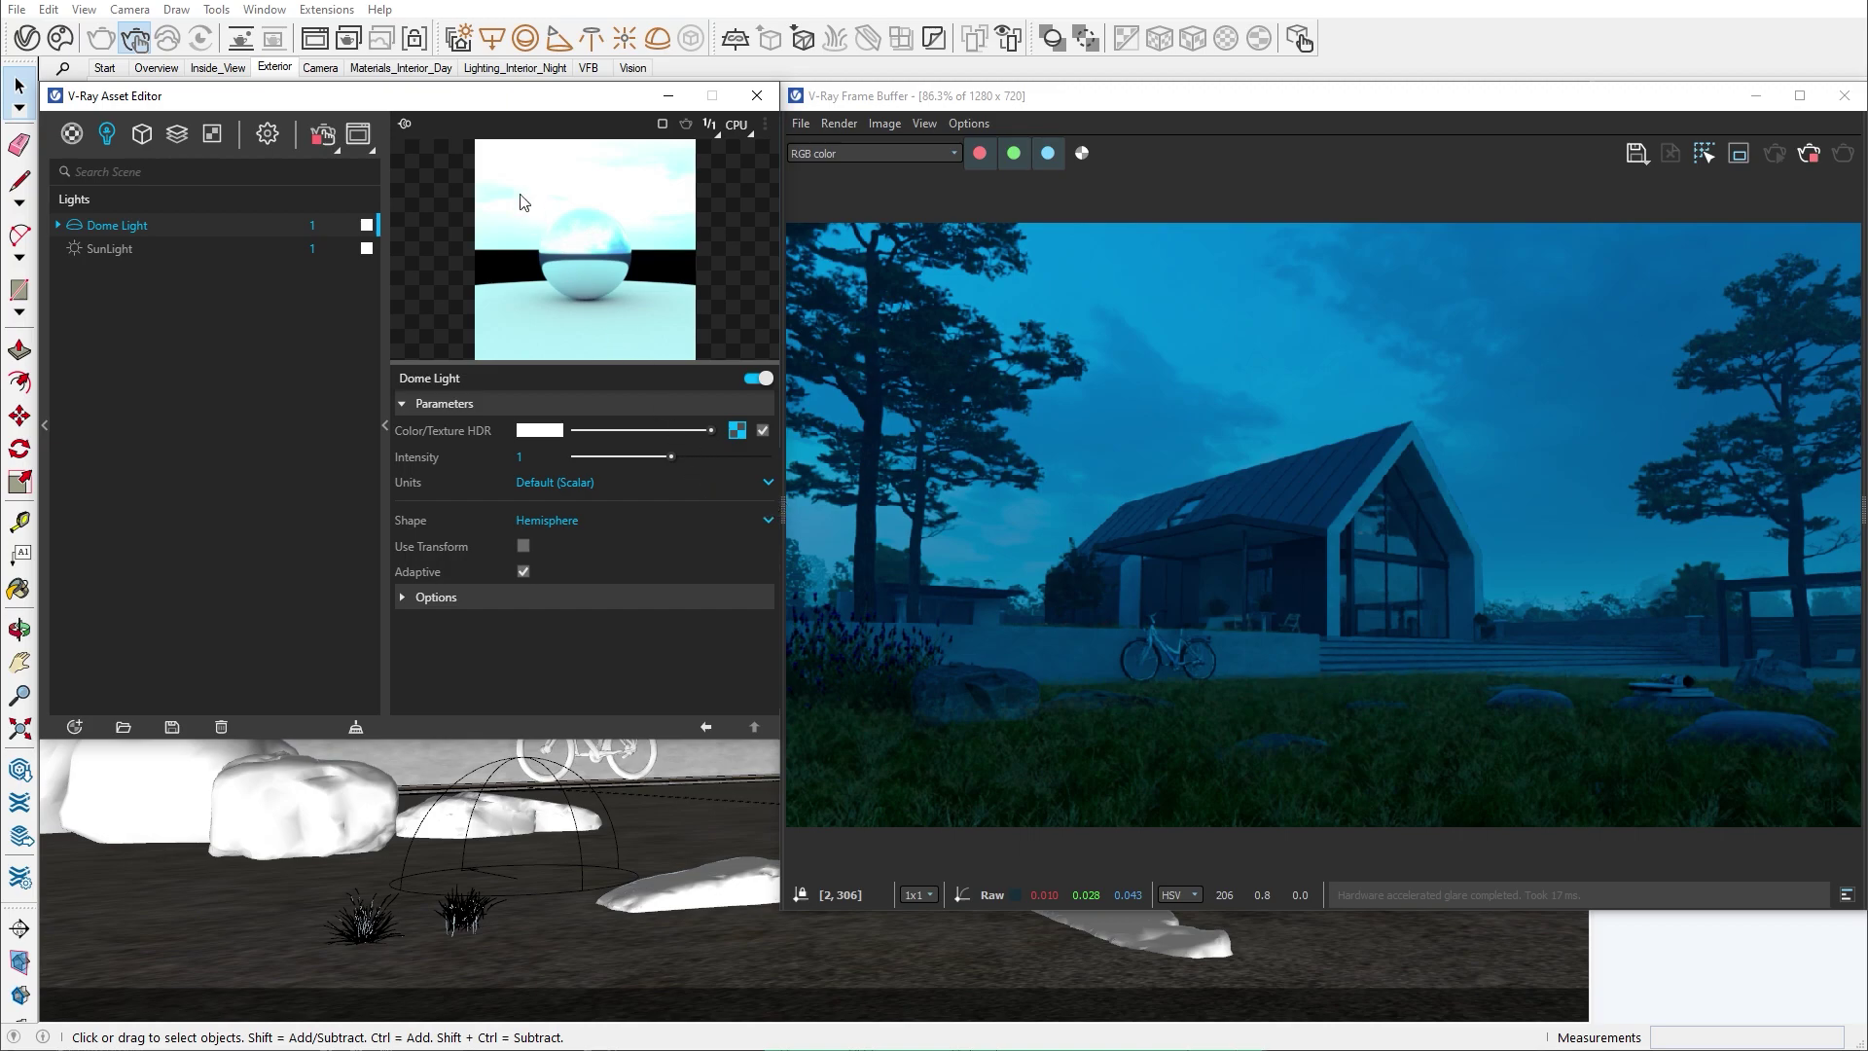
{"action": "left_click", "coordinate": [415, 39]}
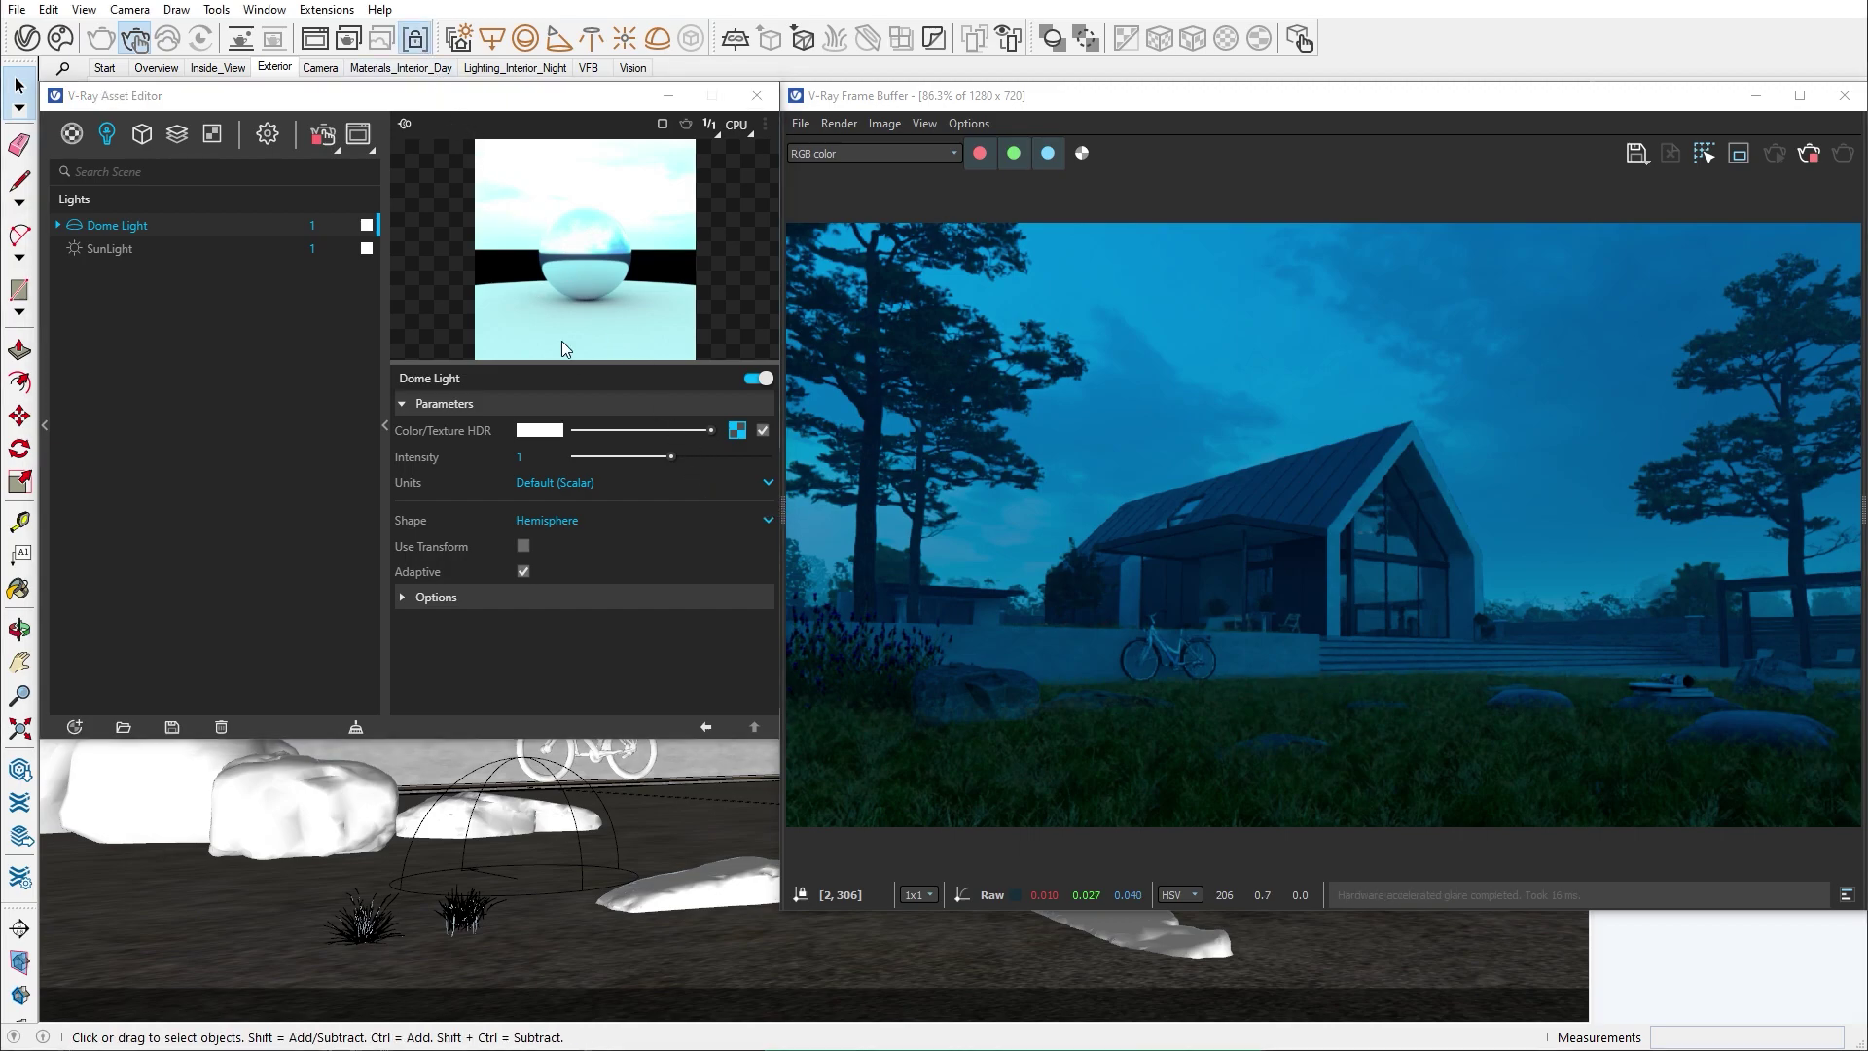
{"action": "middle_click_drag", "start_coordinate": [696, 788], "coordinate": [387, 891]}
Enable Use Transform on the dome light and rotate it with the rotation grip.
{"action": "left_click", "coordinate": [406, 849]}
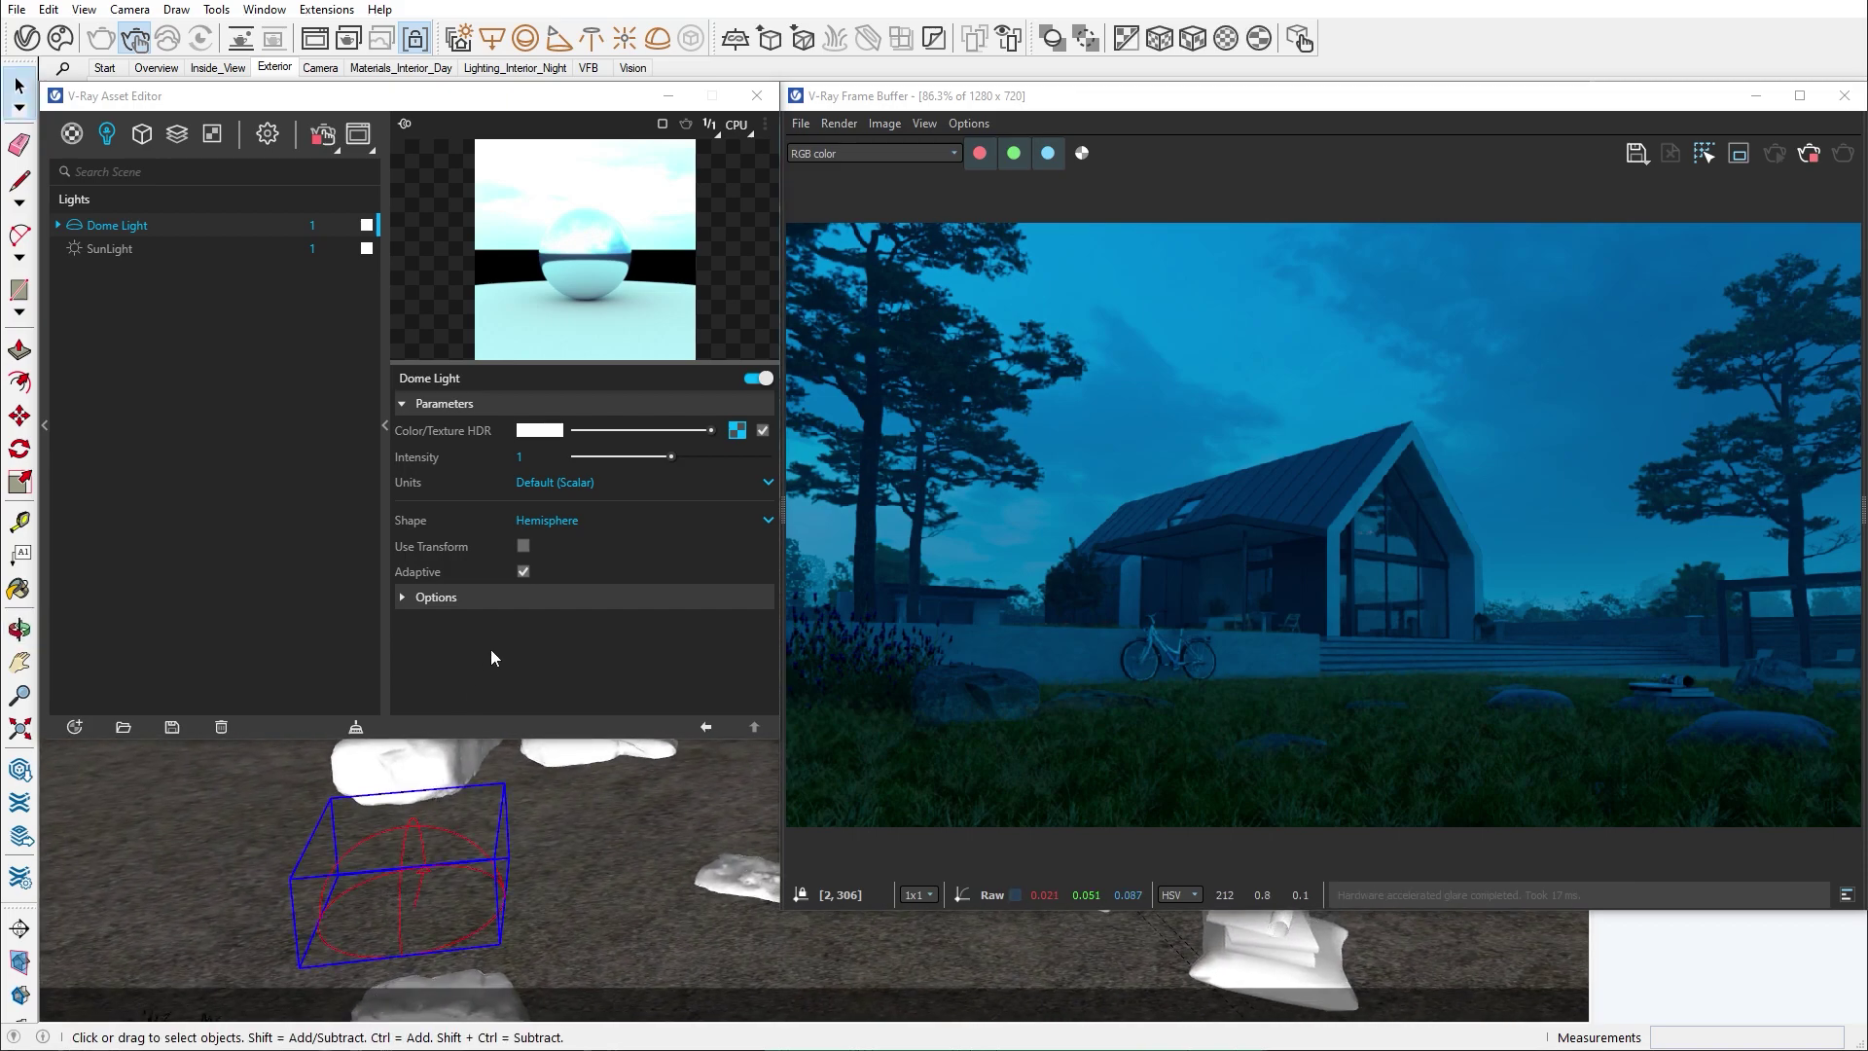
{"action": "left_click", "coordinate": [525, 545]}
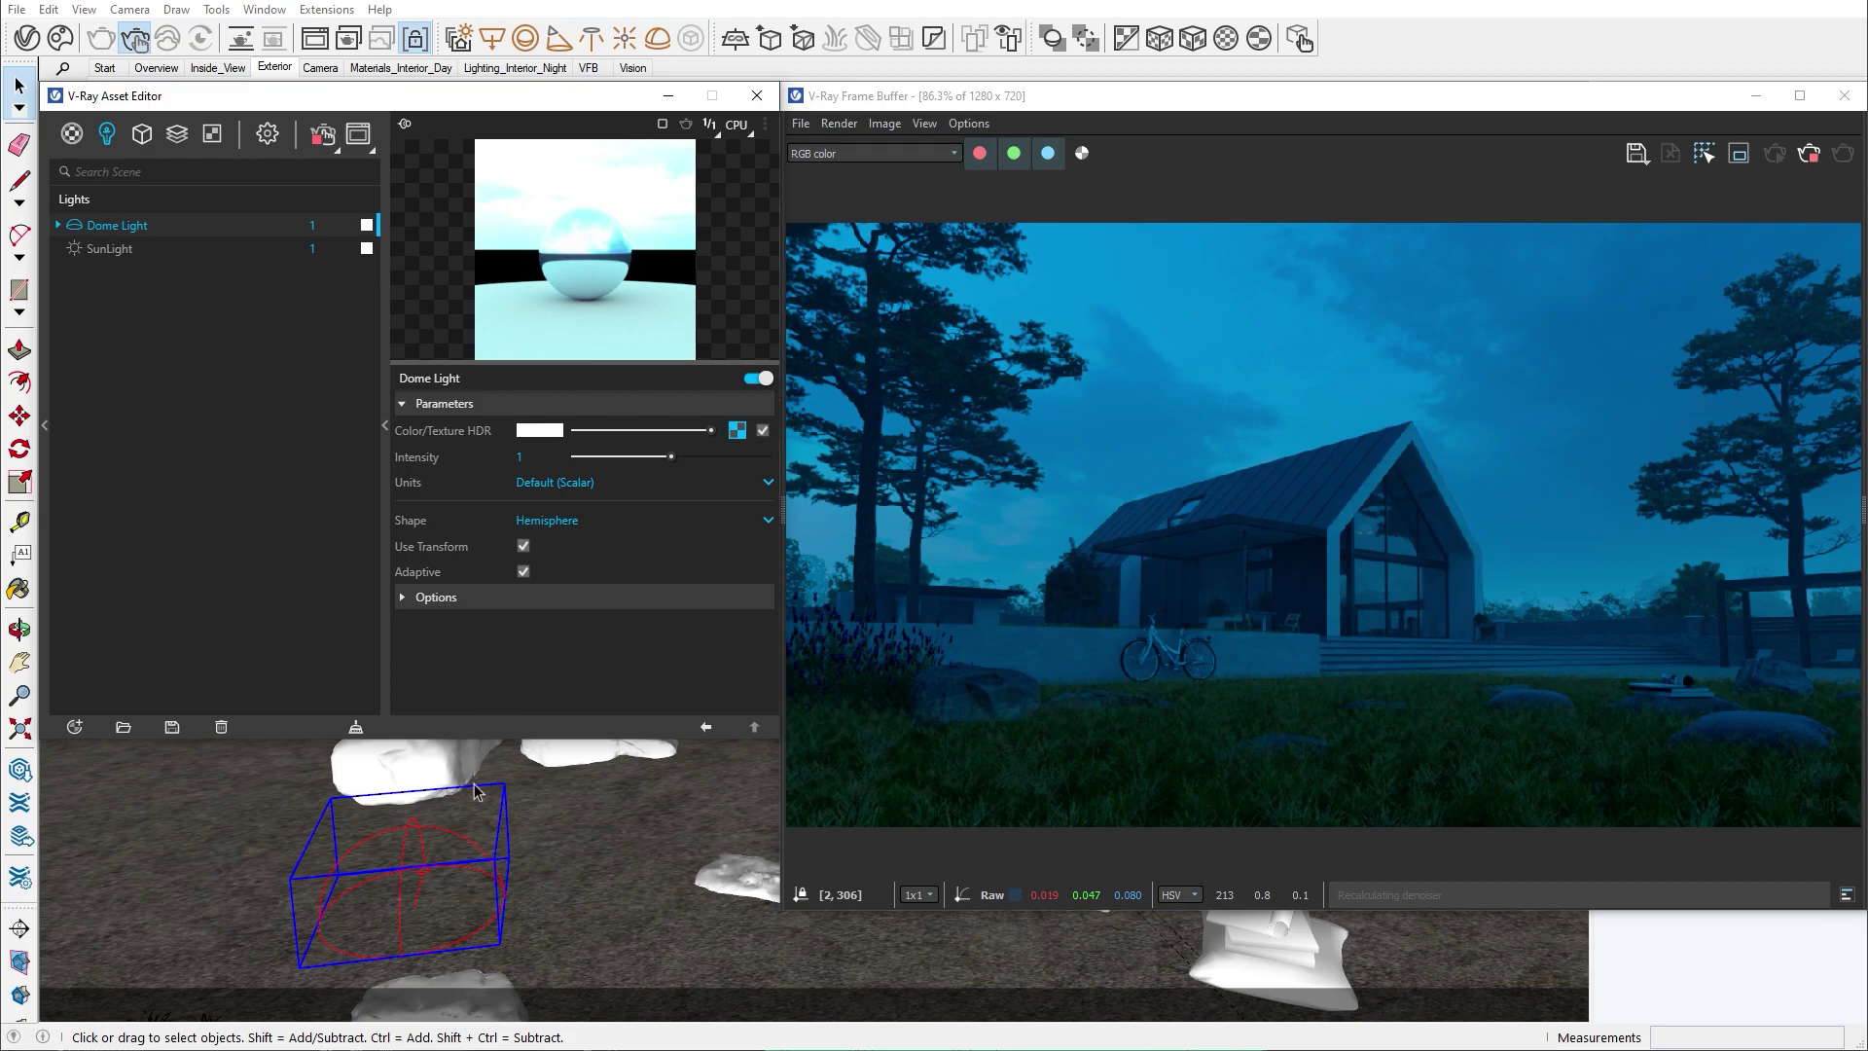
{"action": "key", "text": "m"}
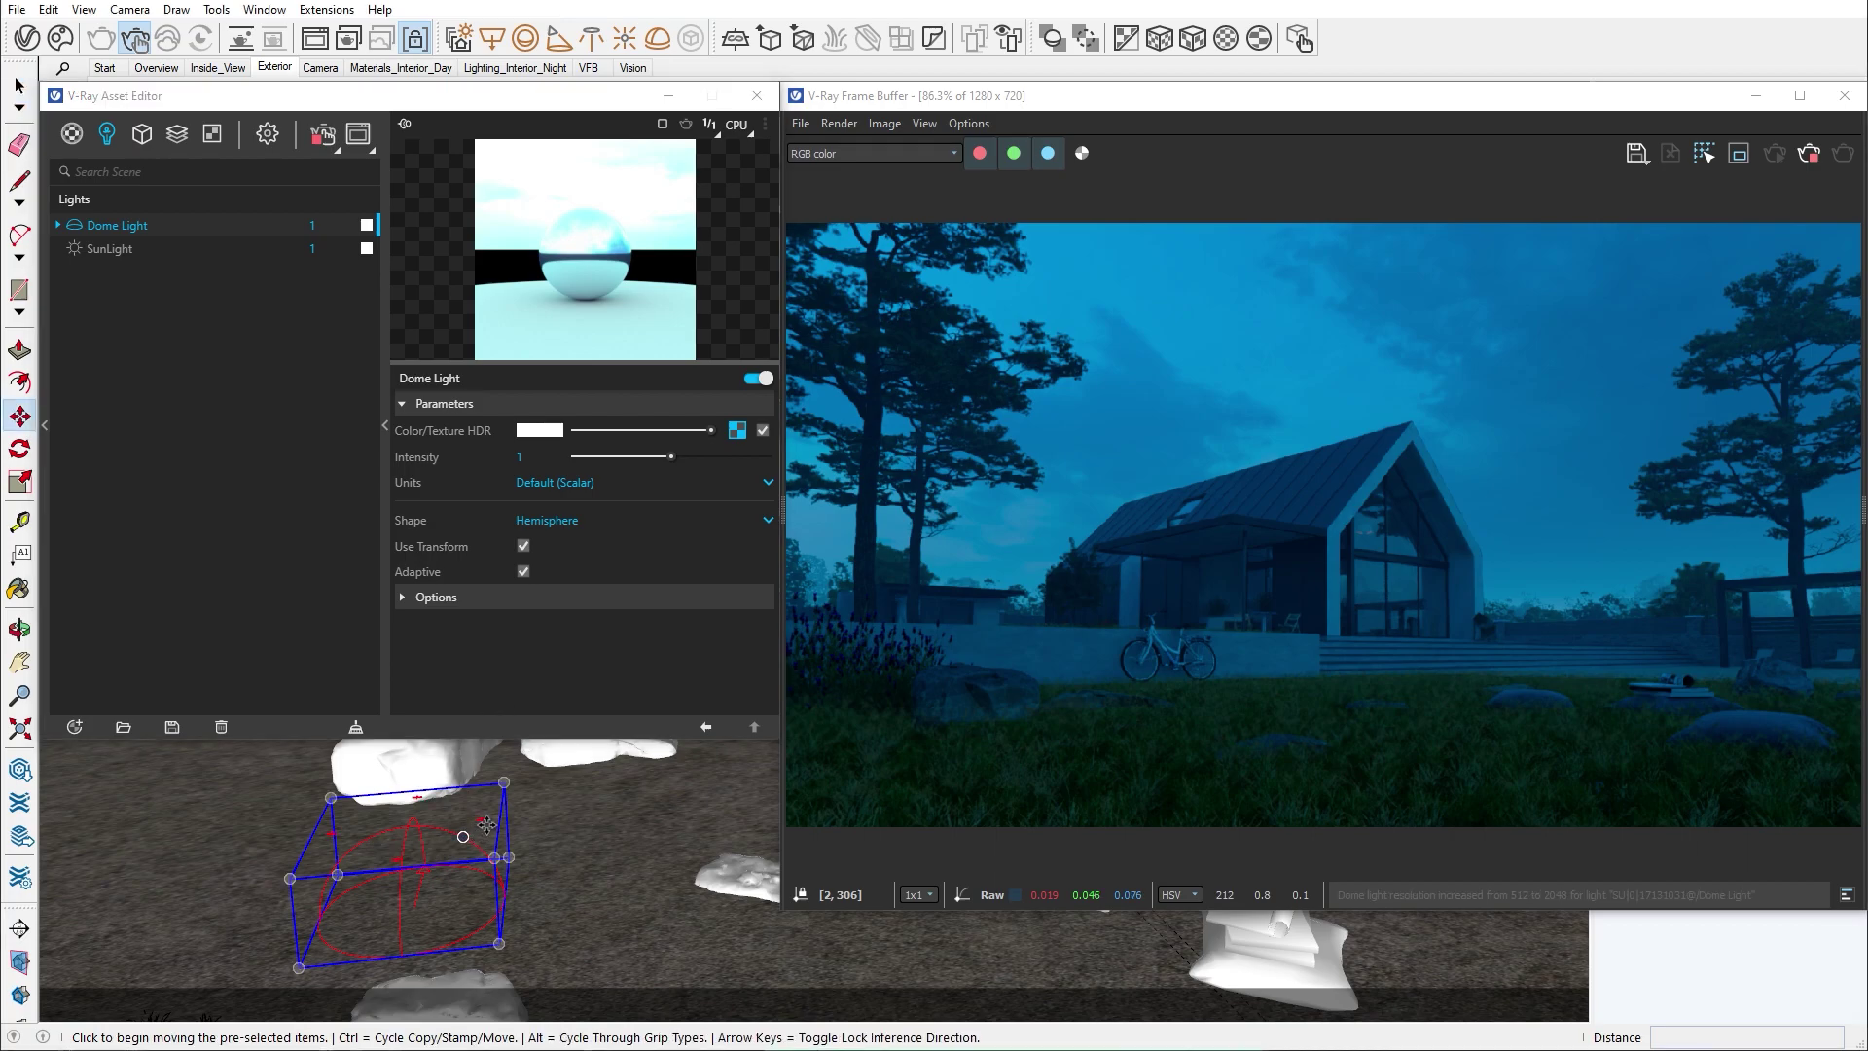
{"action": "left_click", "coordinate": [482, 828]}
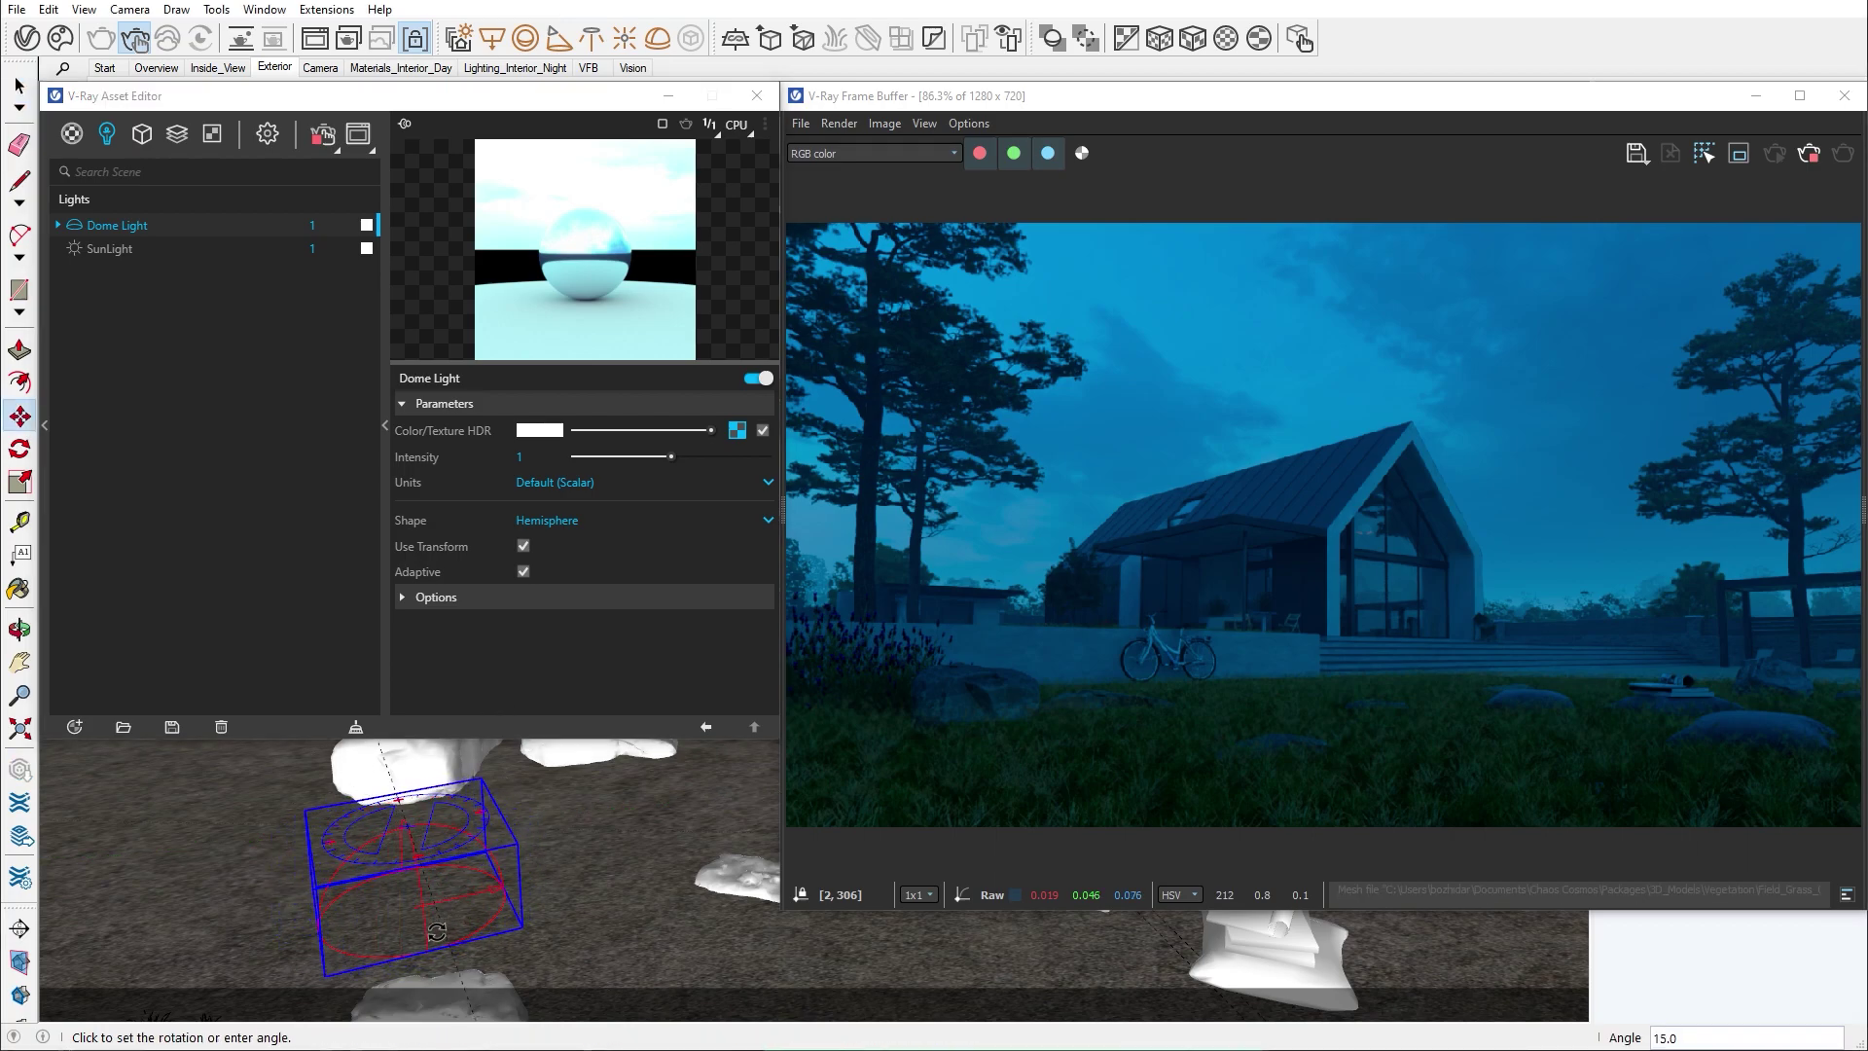
{"action": "left_click", "coordinate": [426, 942]}
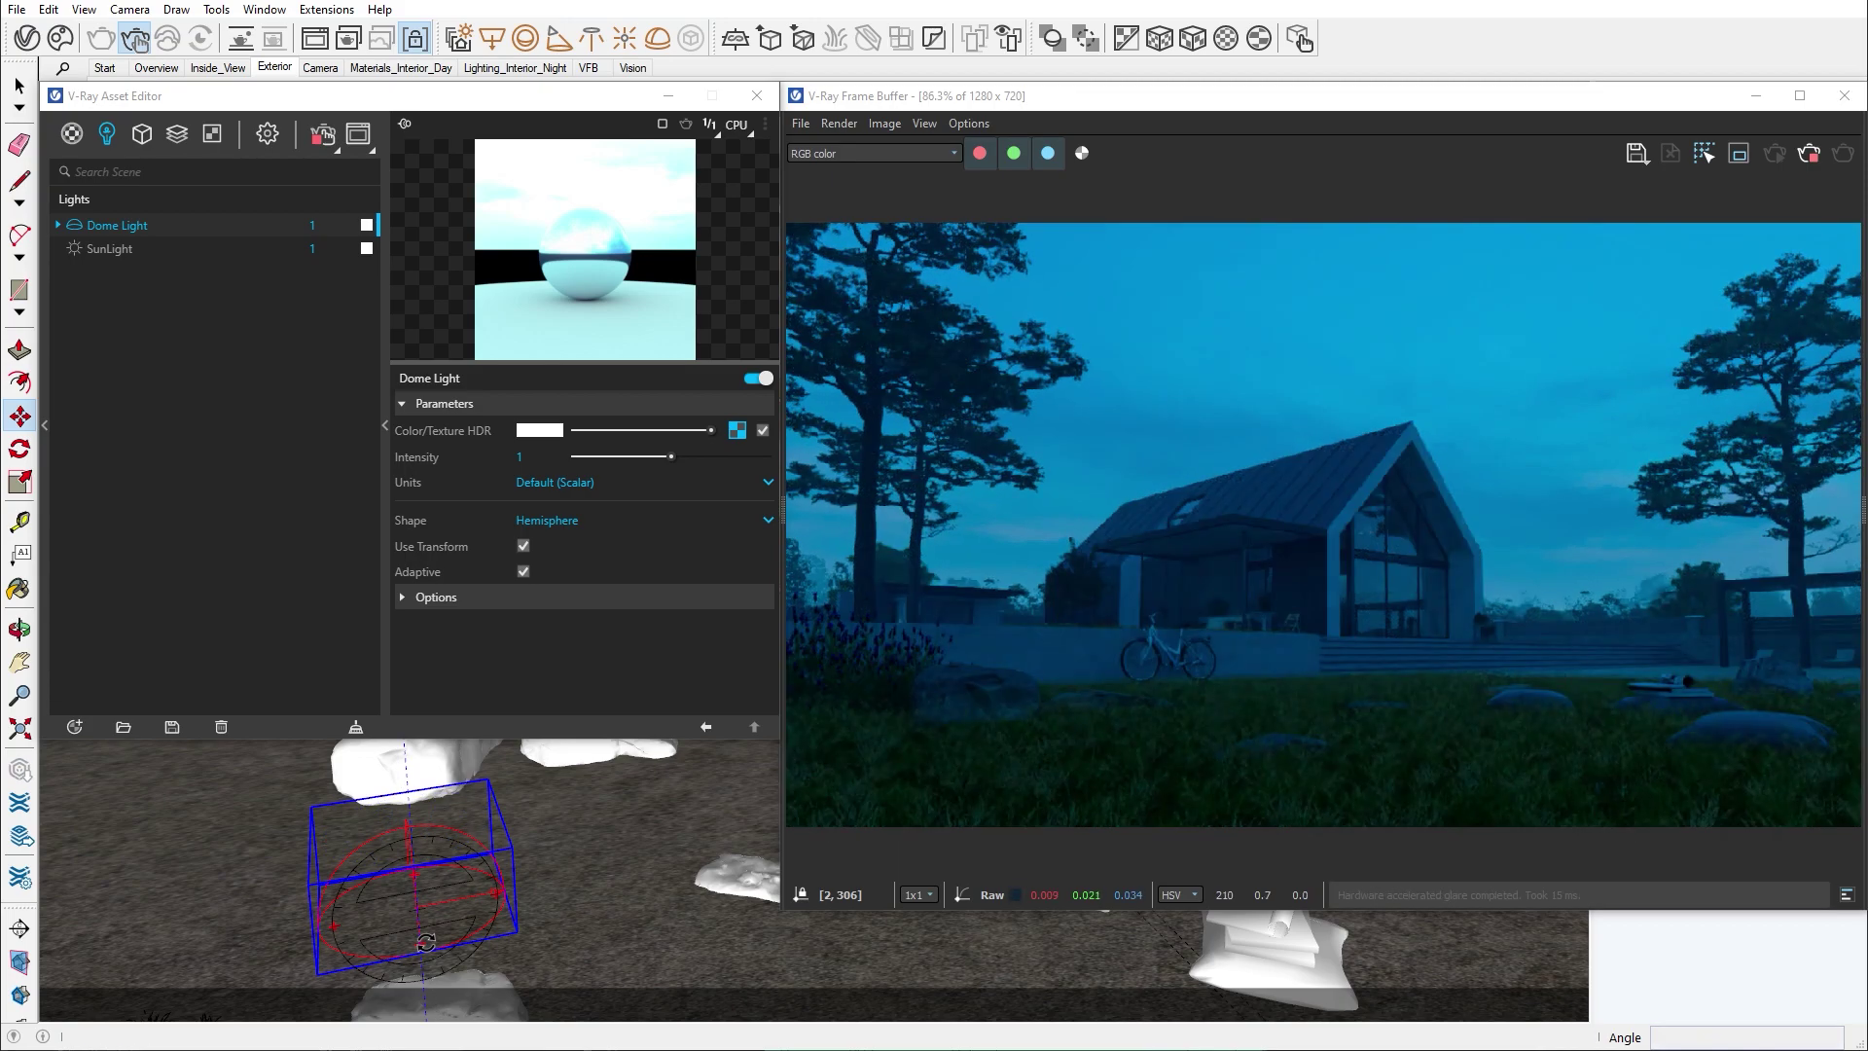
{"action": "key", "text": "space"}
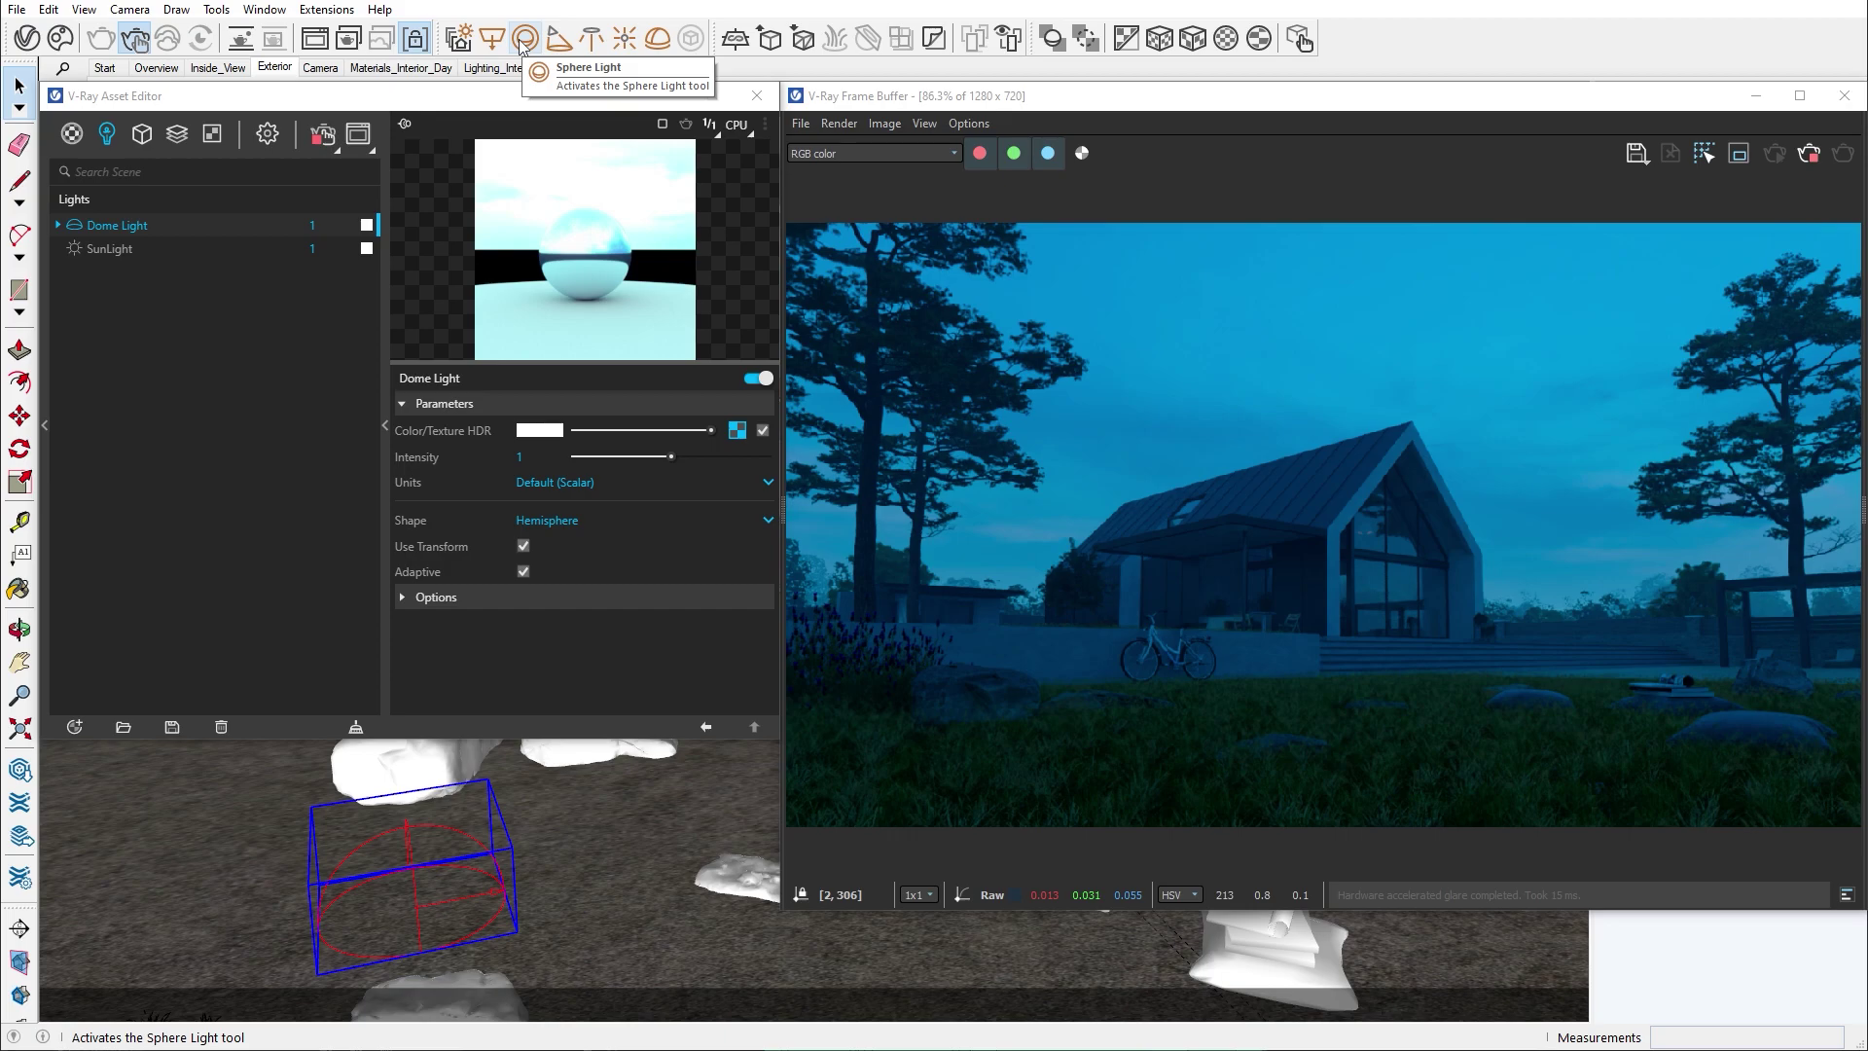
Draw a sphere light of intensity 30 near the ground by picking its centre and radius.
{"action": "left_click", "coordinate": [524, 41]}
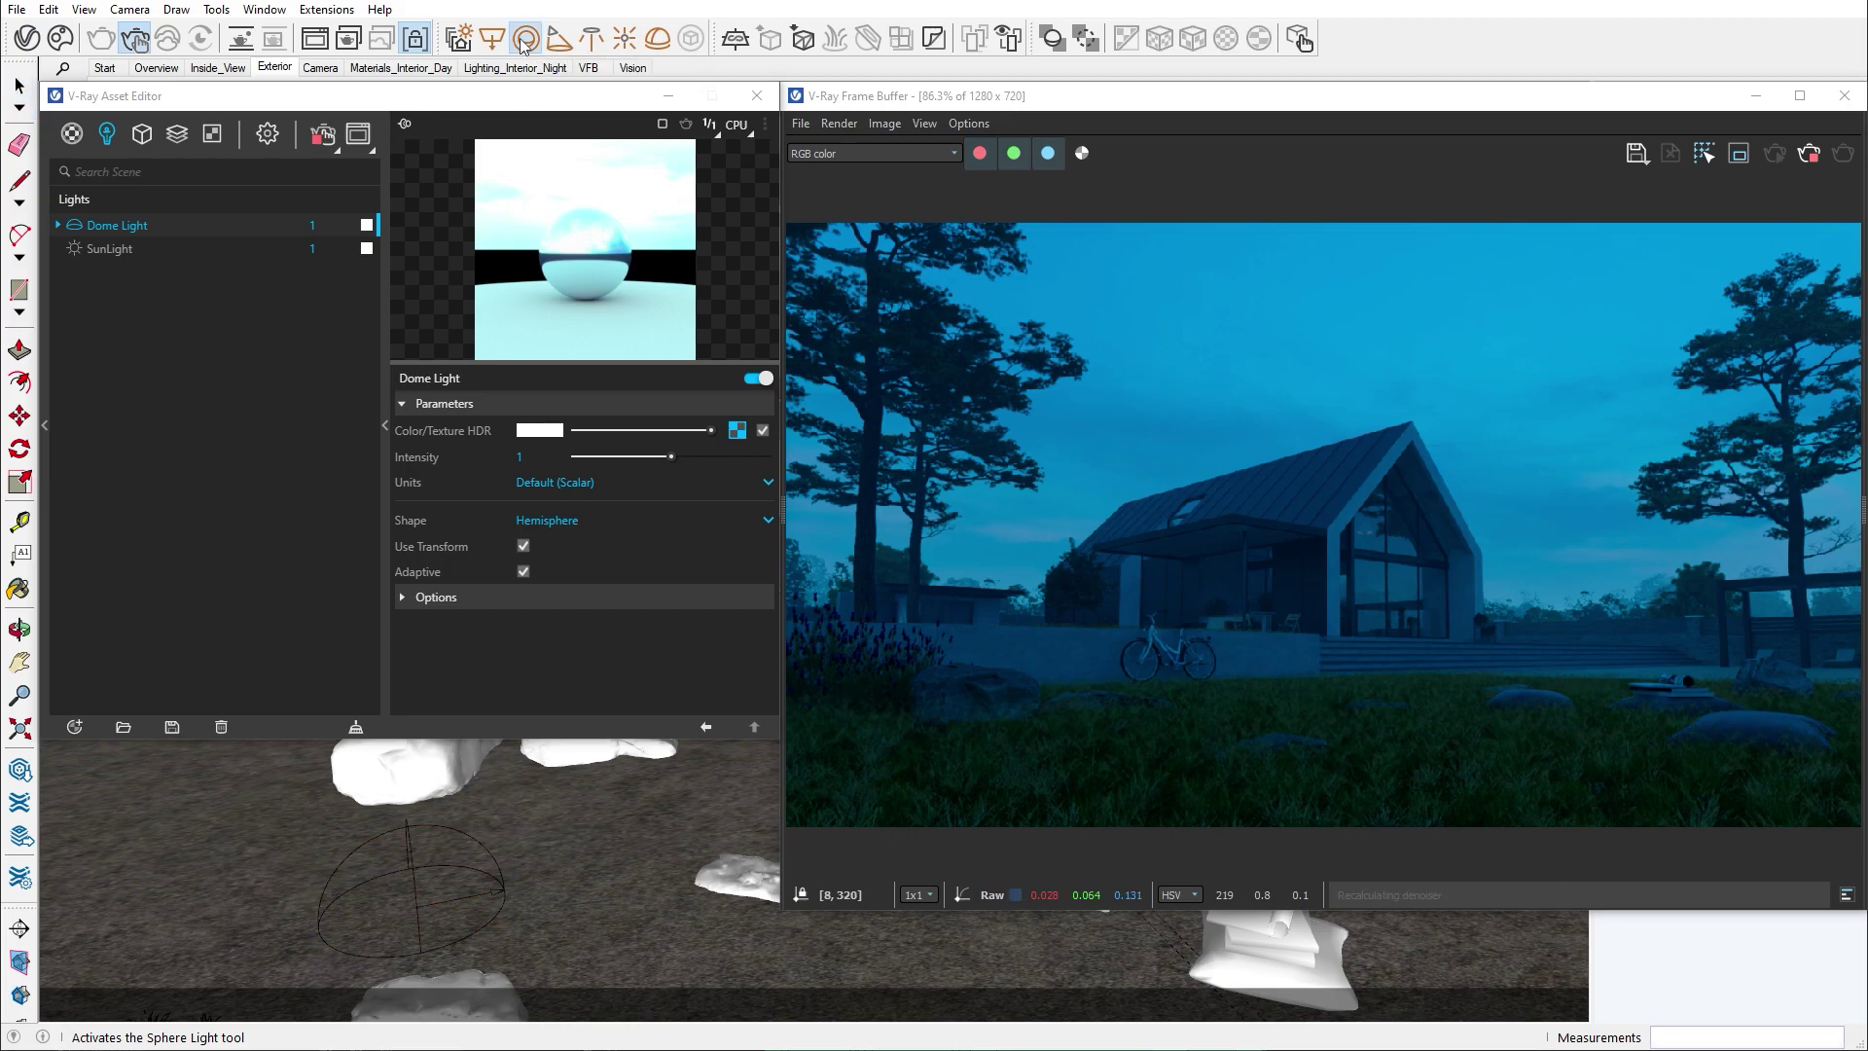
{"action": "left_click", "coordinate": [645, 856]}
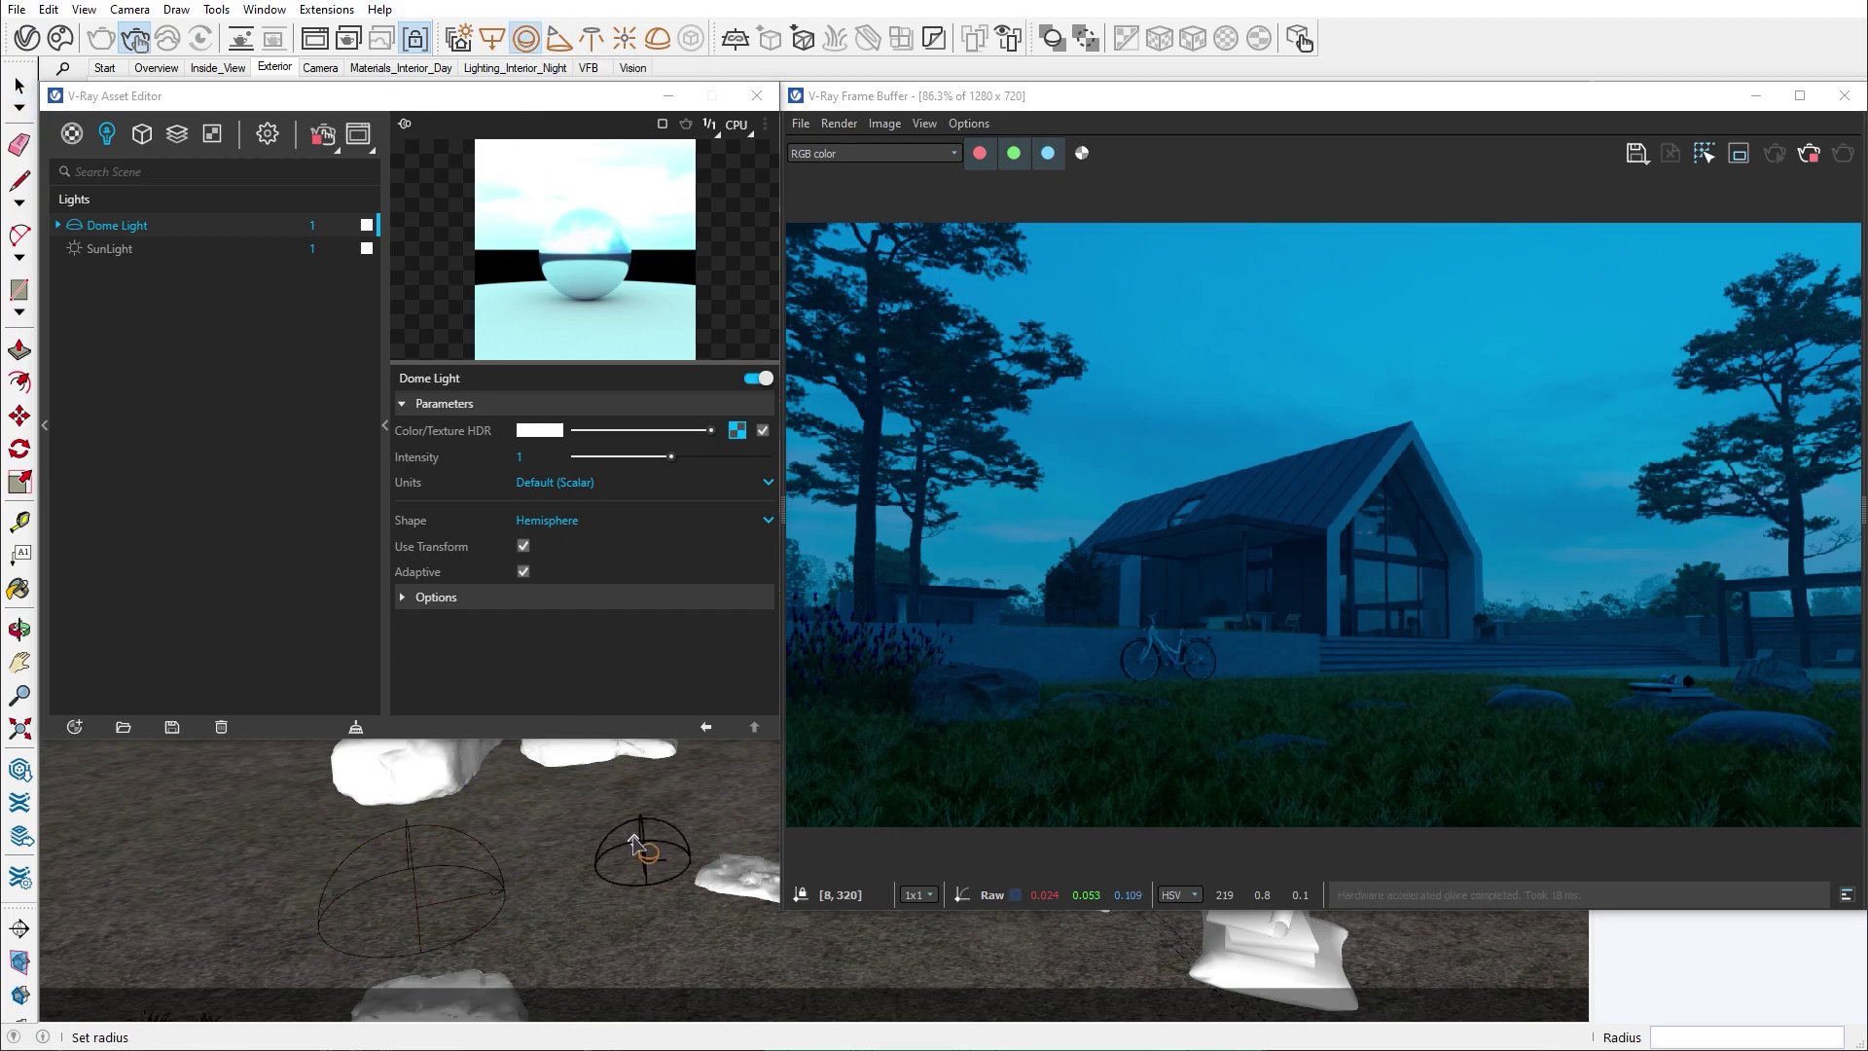
{"action": "left_click", "coordinate": [629, 833]}
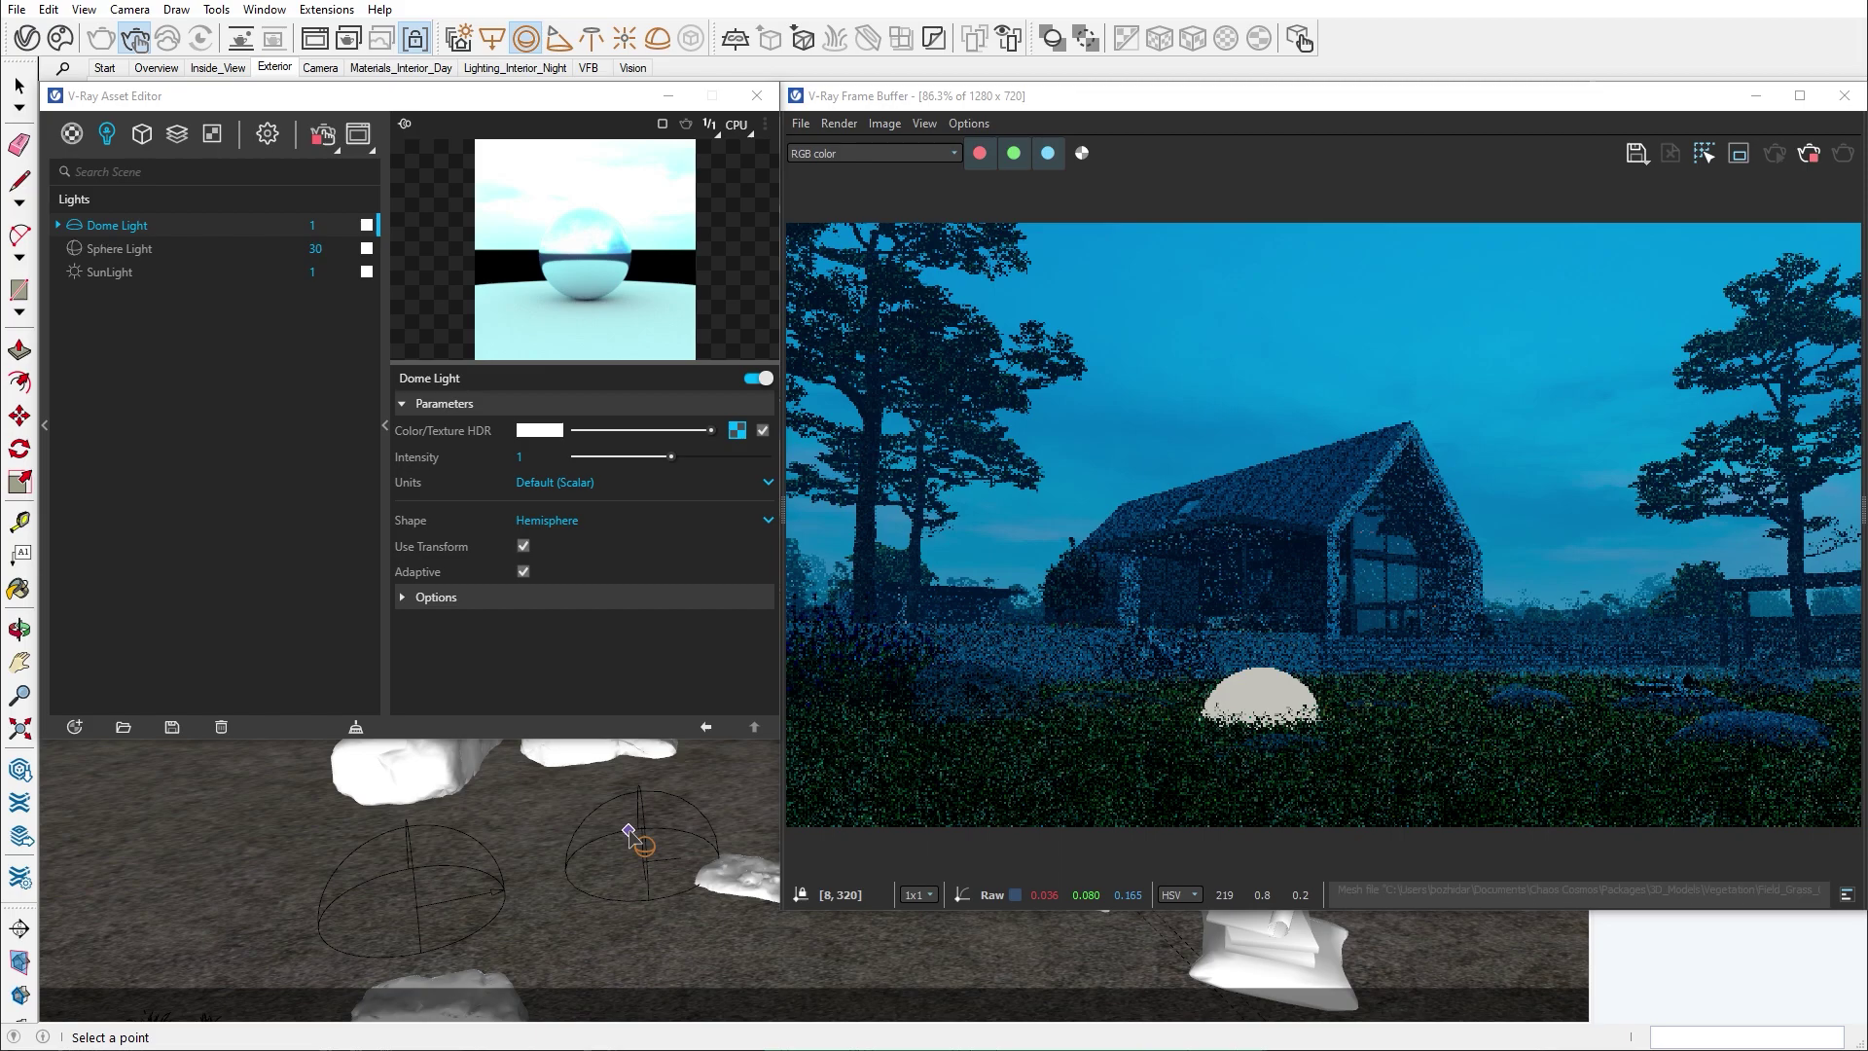
{"action": "key", "text": "space"}
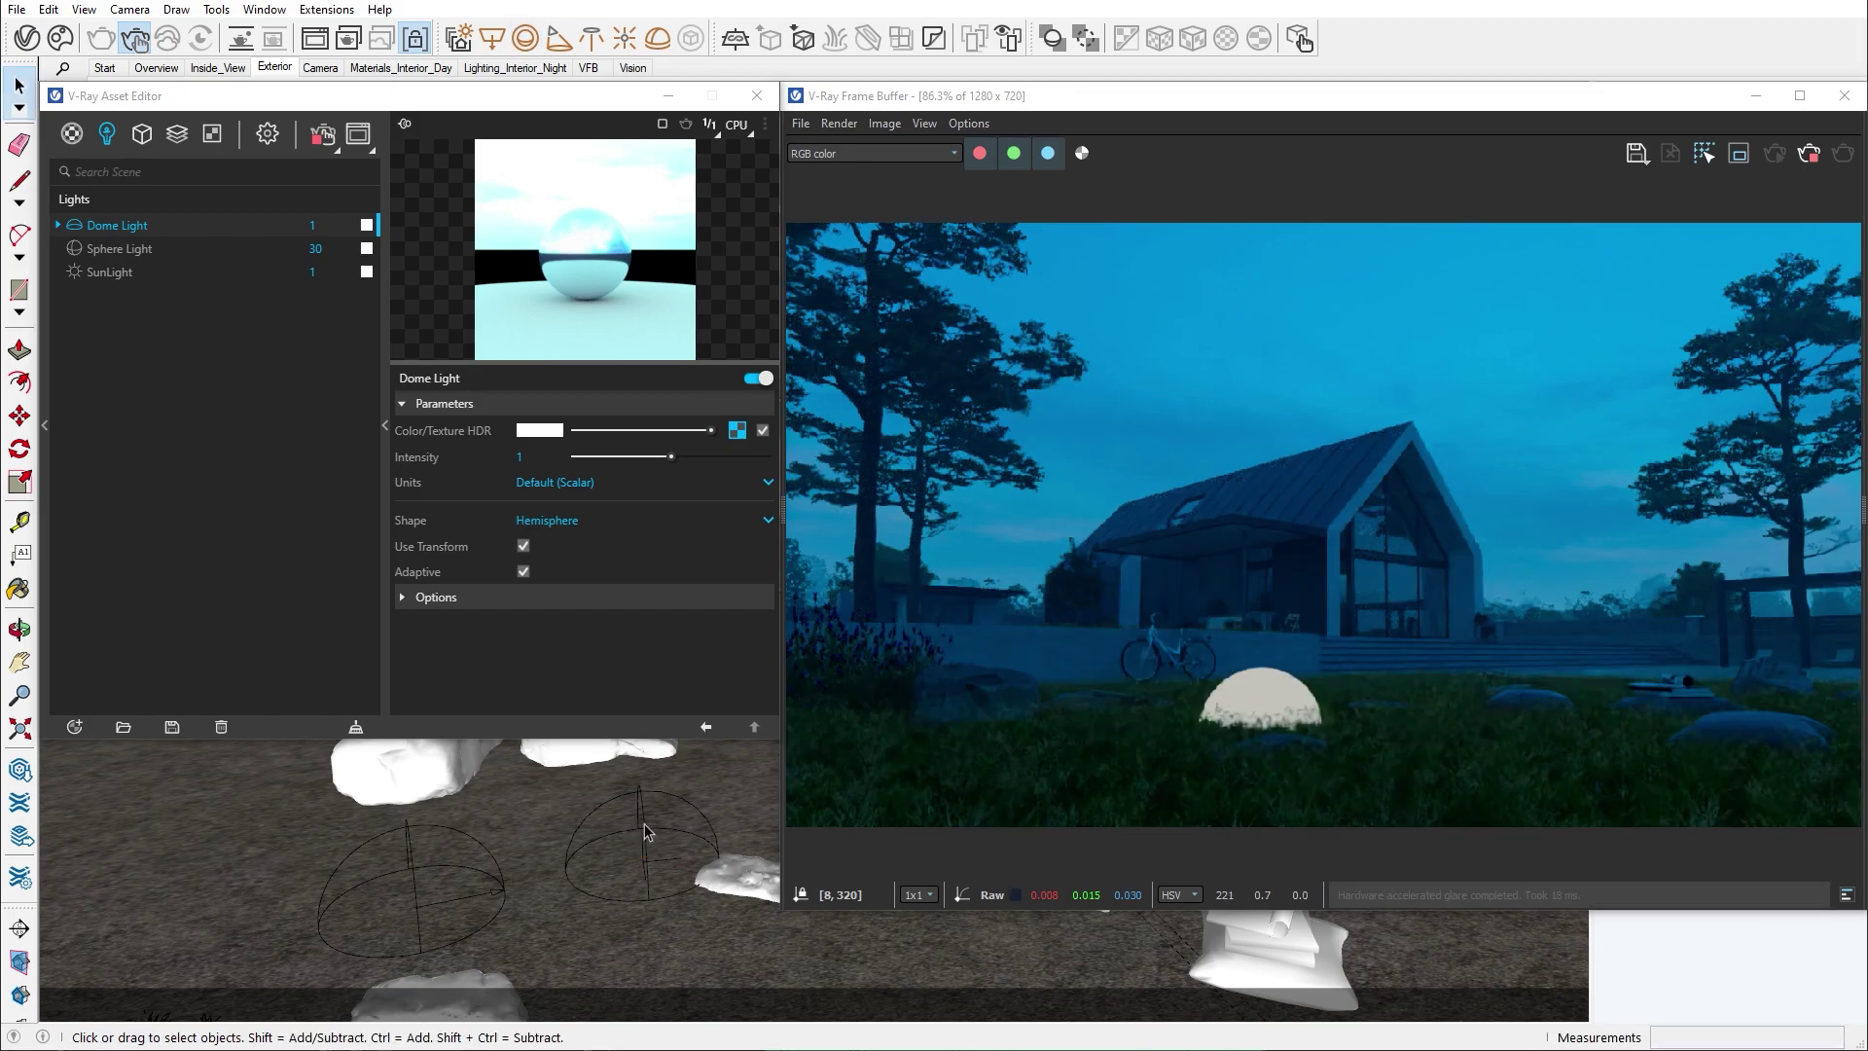
Move the new sphere light slightly upward.
{"action": "left_click", "coordinate": [644, 829]}
{"action": "key", "text": "m"}
{"action": "left_click", "coordinate": [644, 829]}
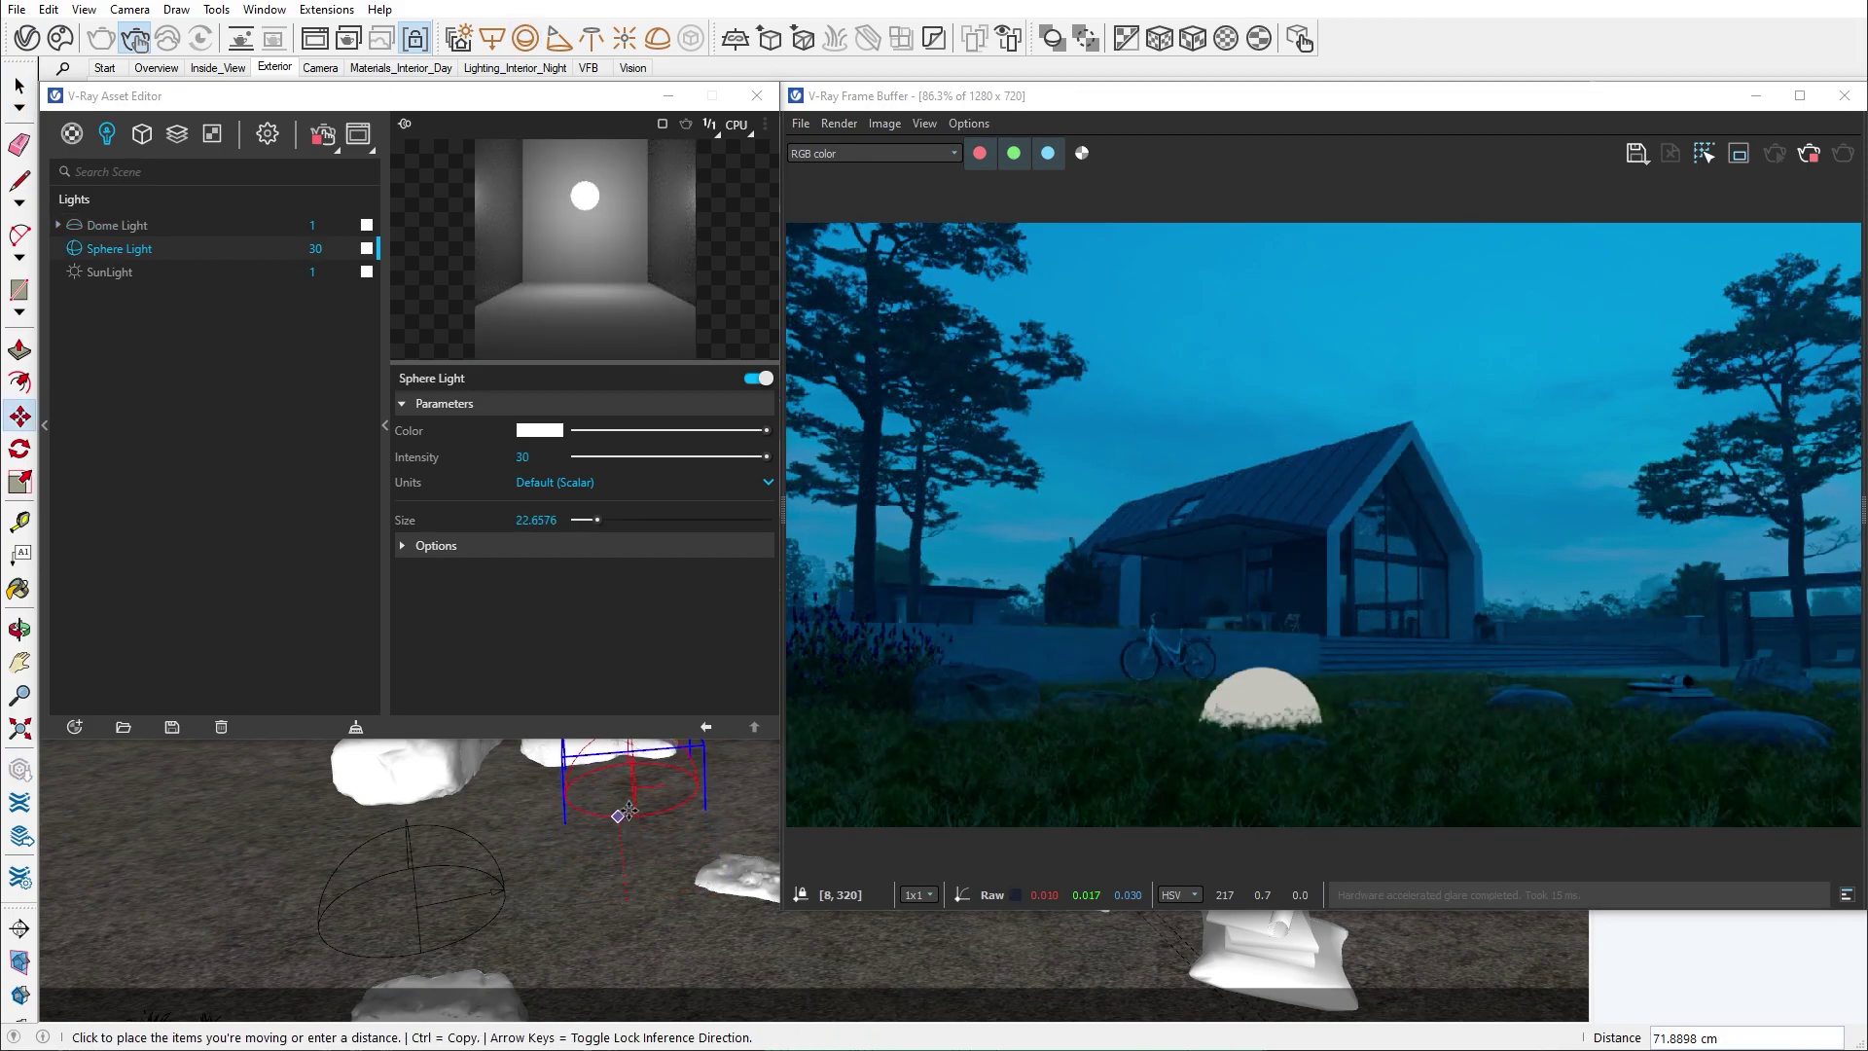
{"action": "left_click", "coordinate": [633, 790]}
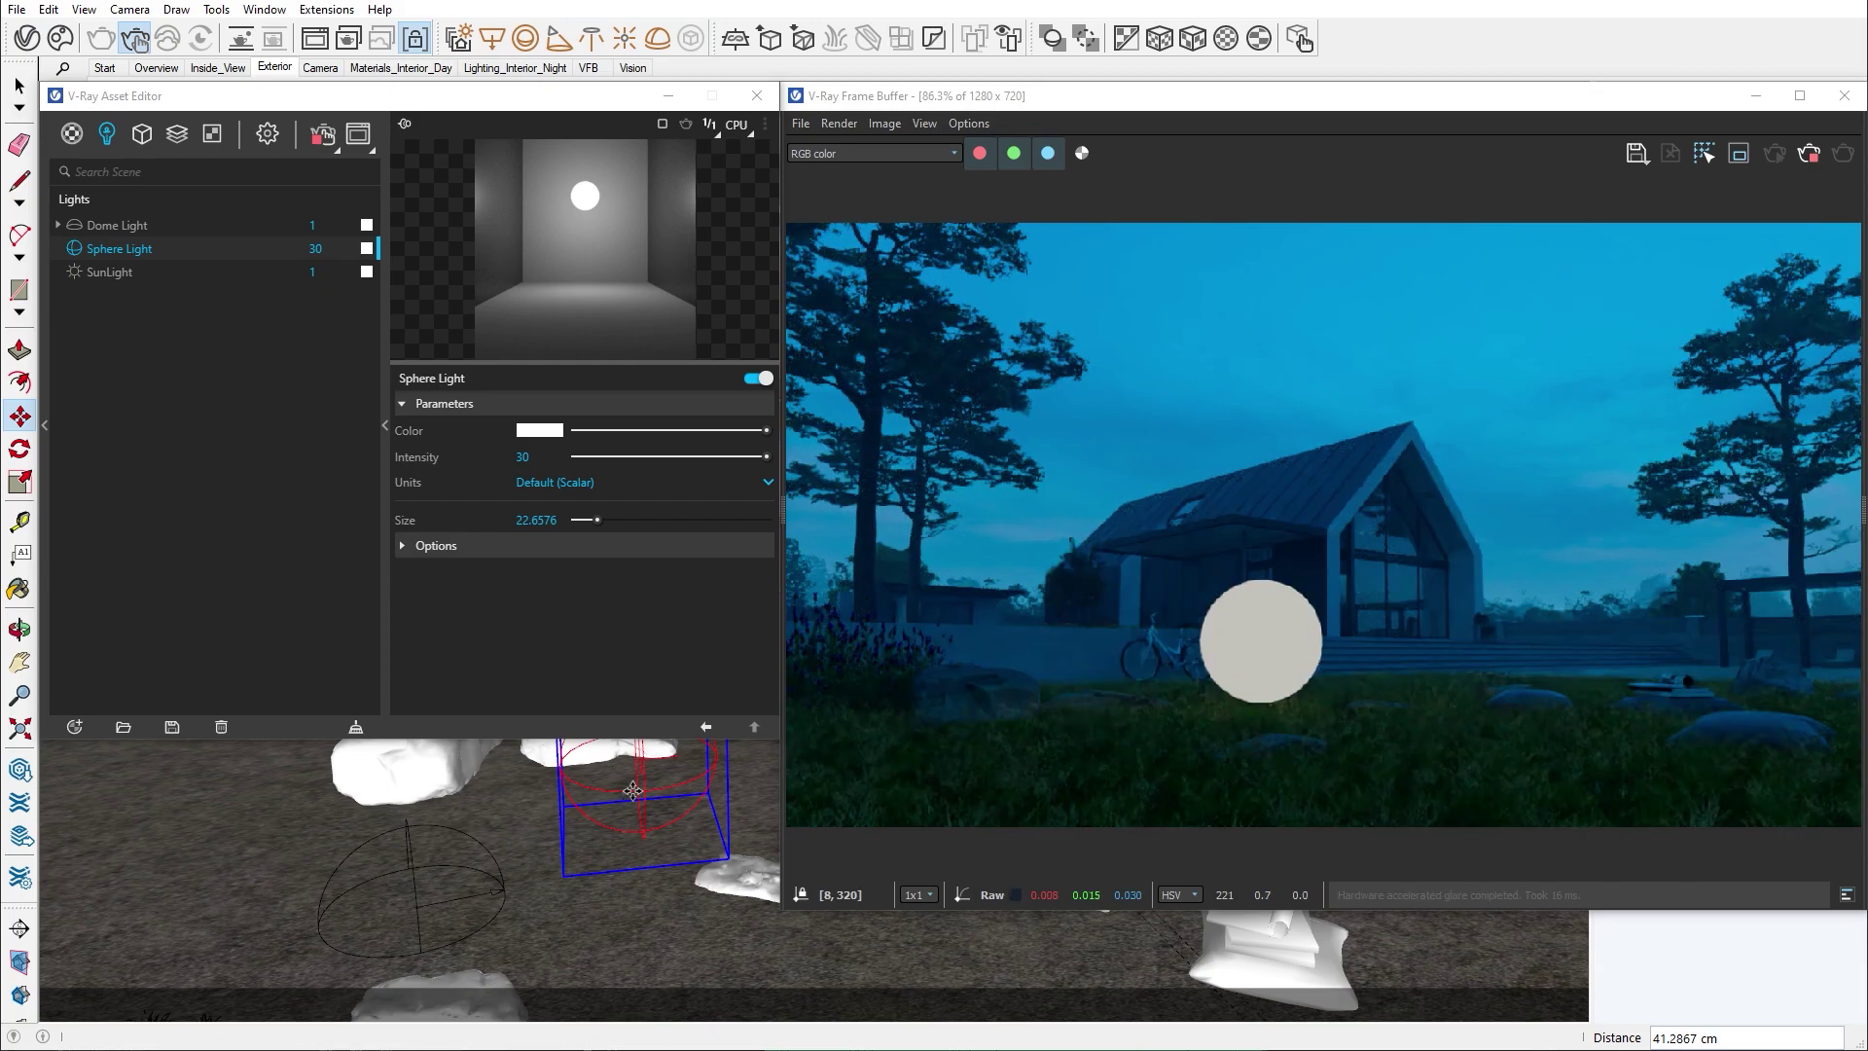
Make the sphere light invisible and move it inside the house's living area.
{"action": "key", "text": "space"}
{"action": "left_click", "coordinate": [421, 545]}
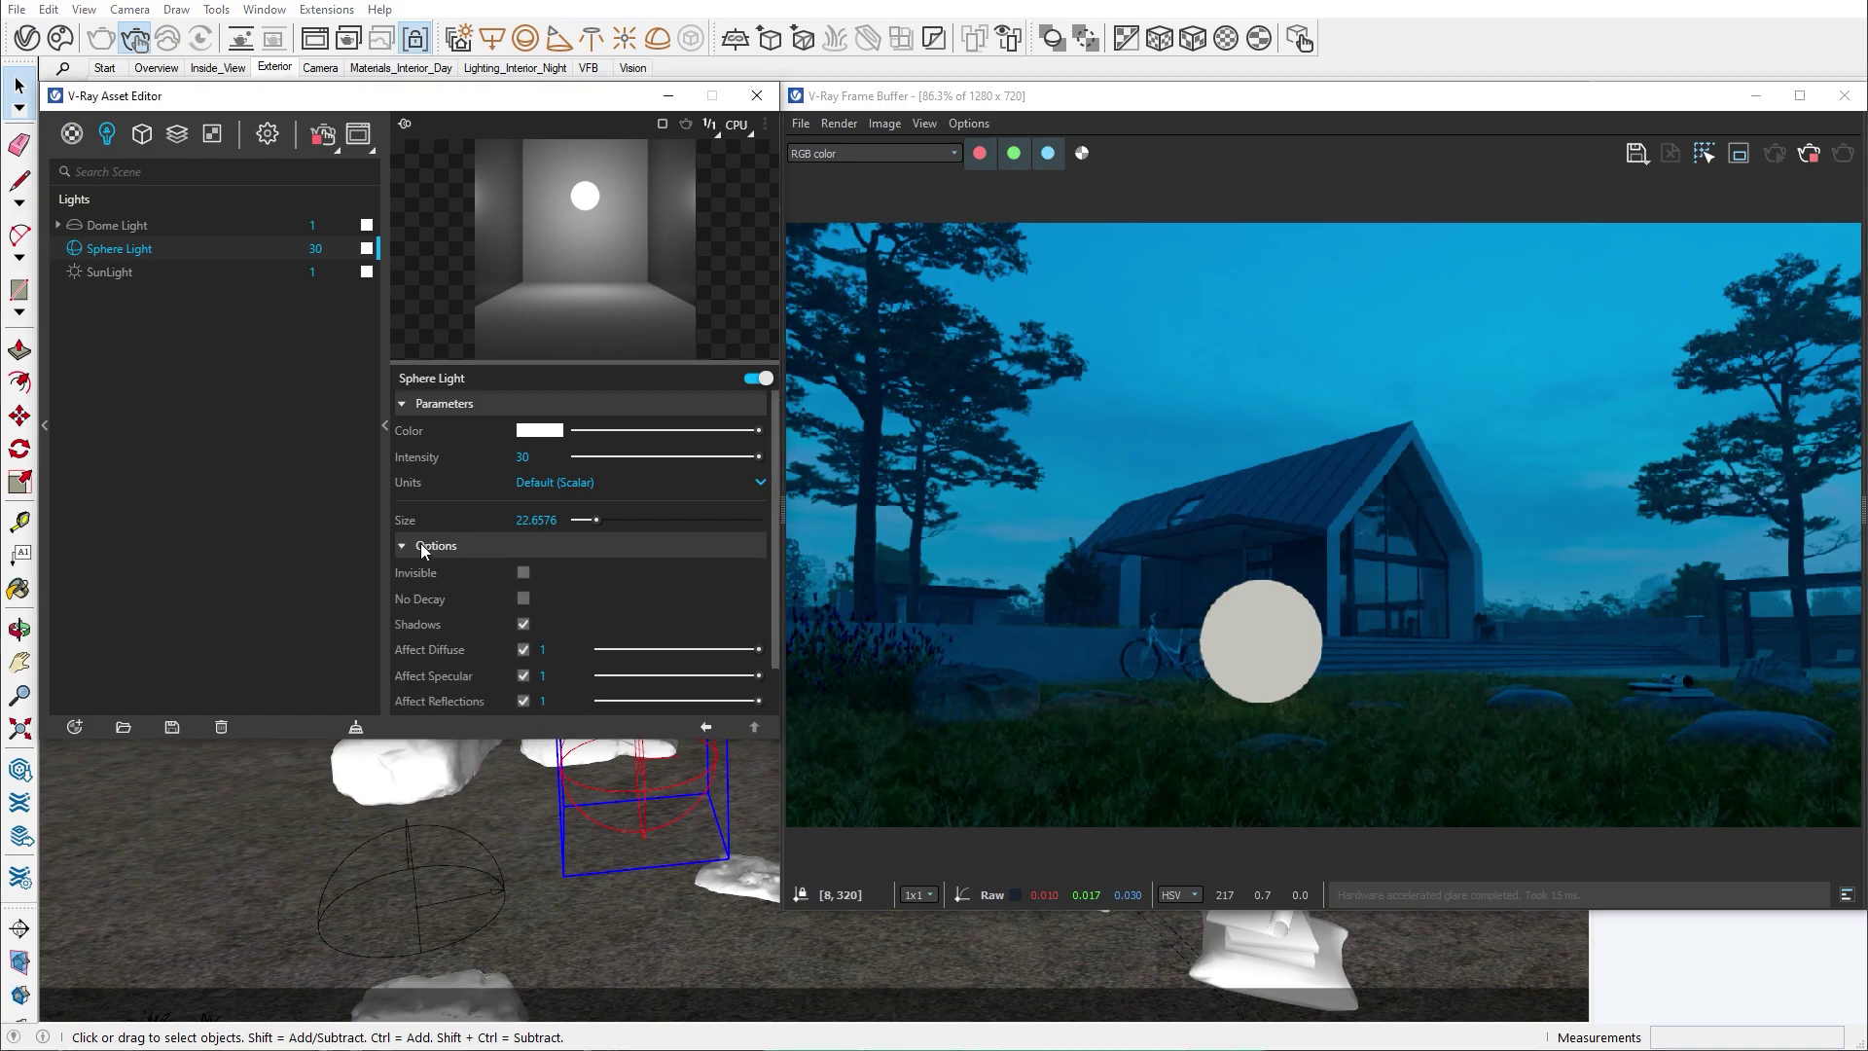
{"action": "left_click", "coordinate": [523, 574]}
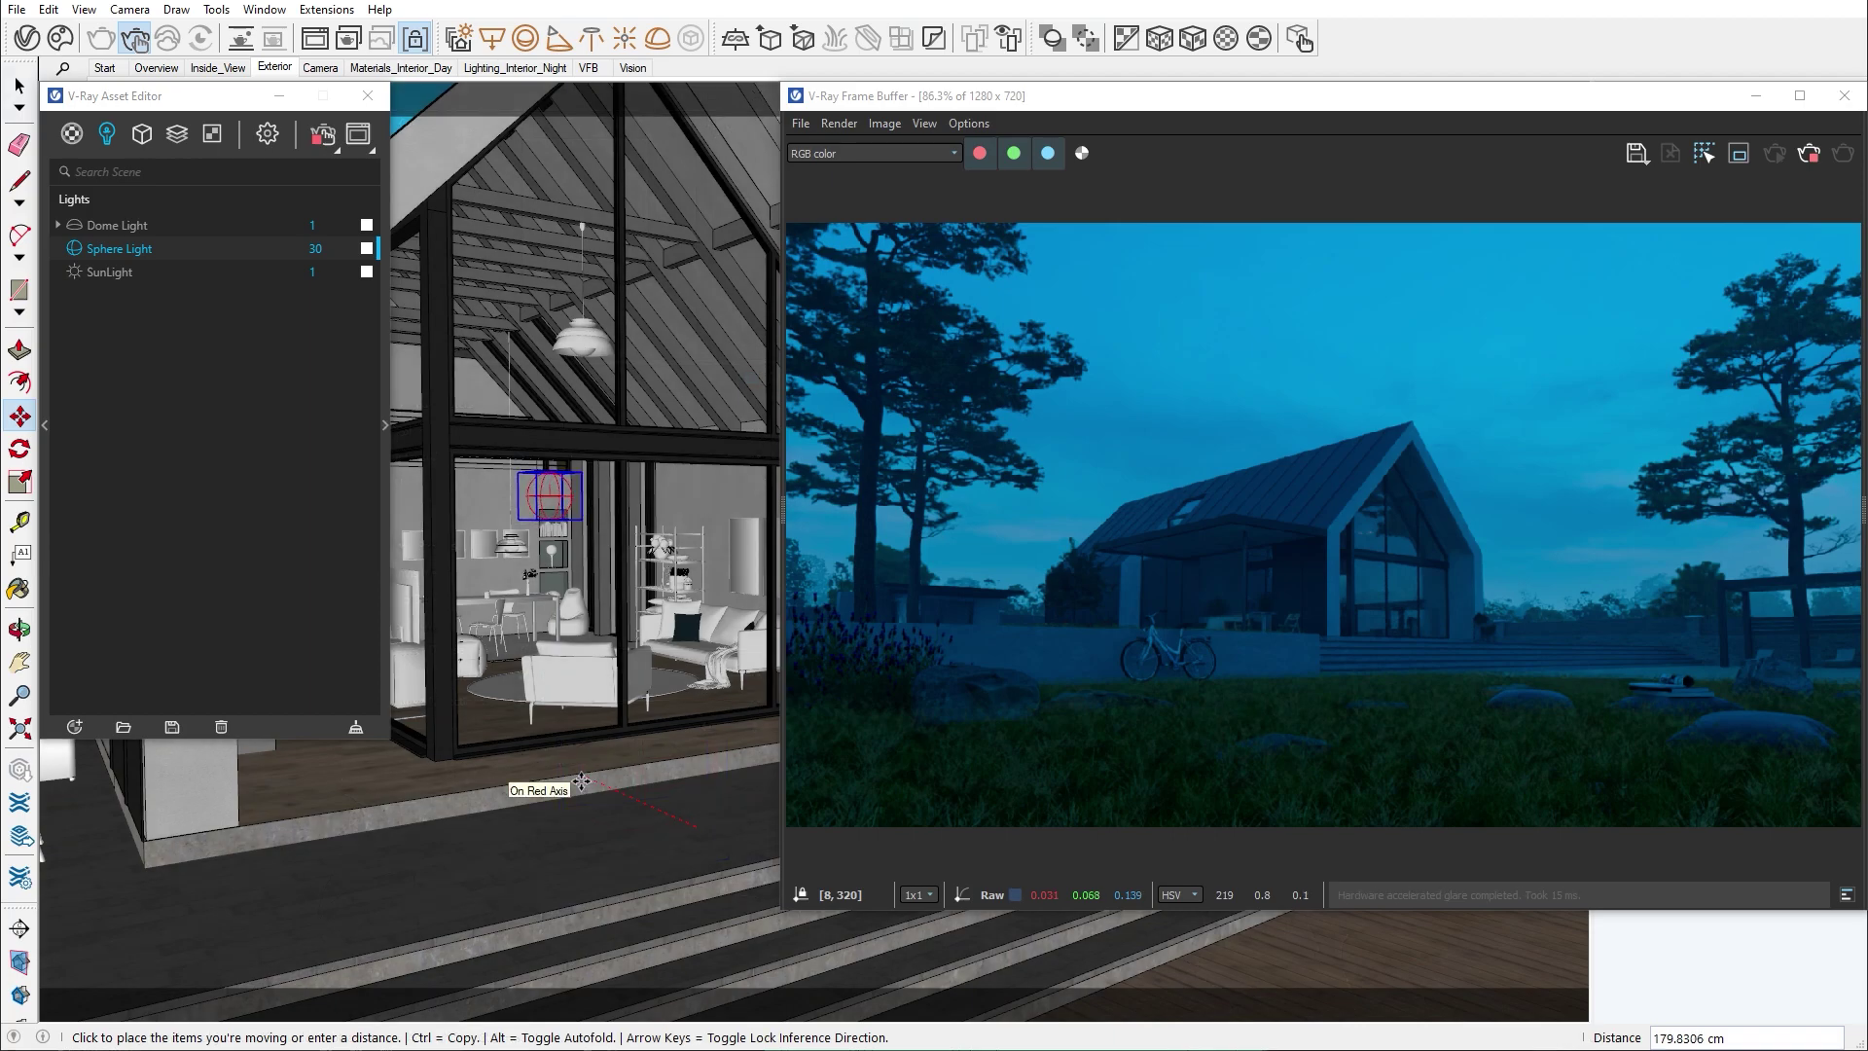
{"action": "left_click", "coordinate": [581, 781]}
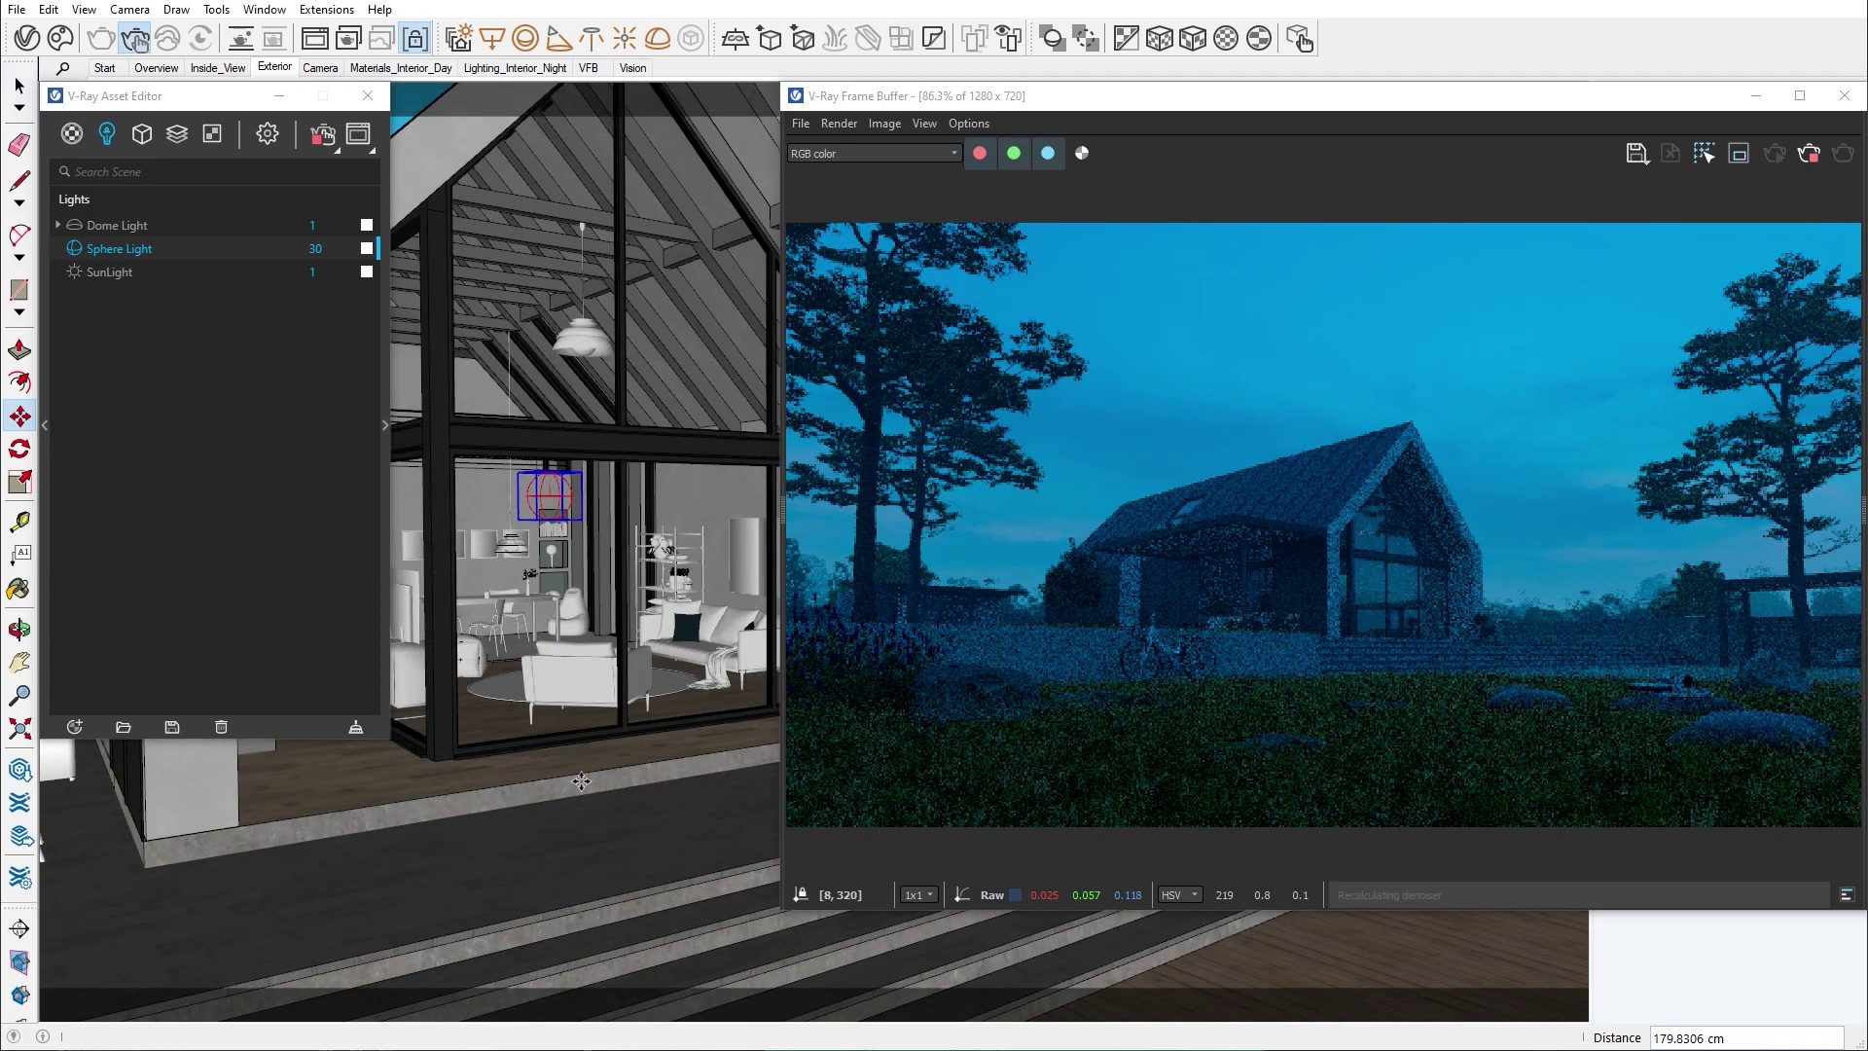
{"action": "key", "text": "space"}
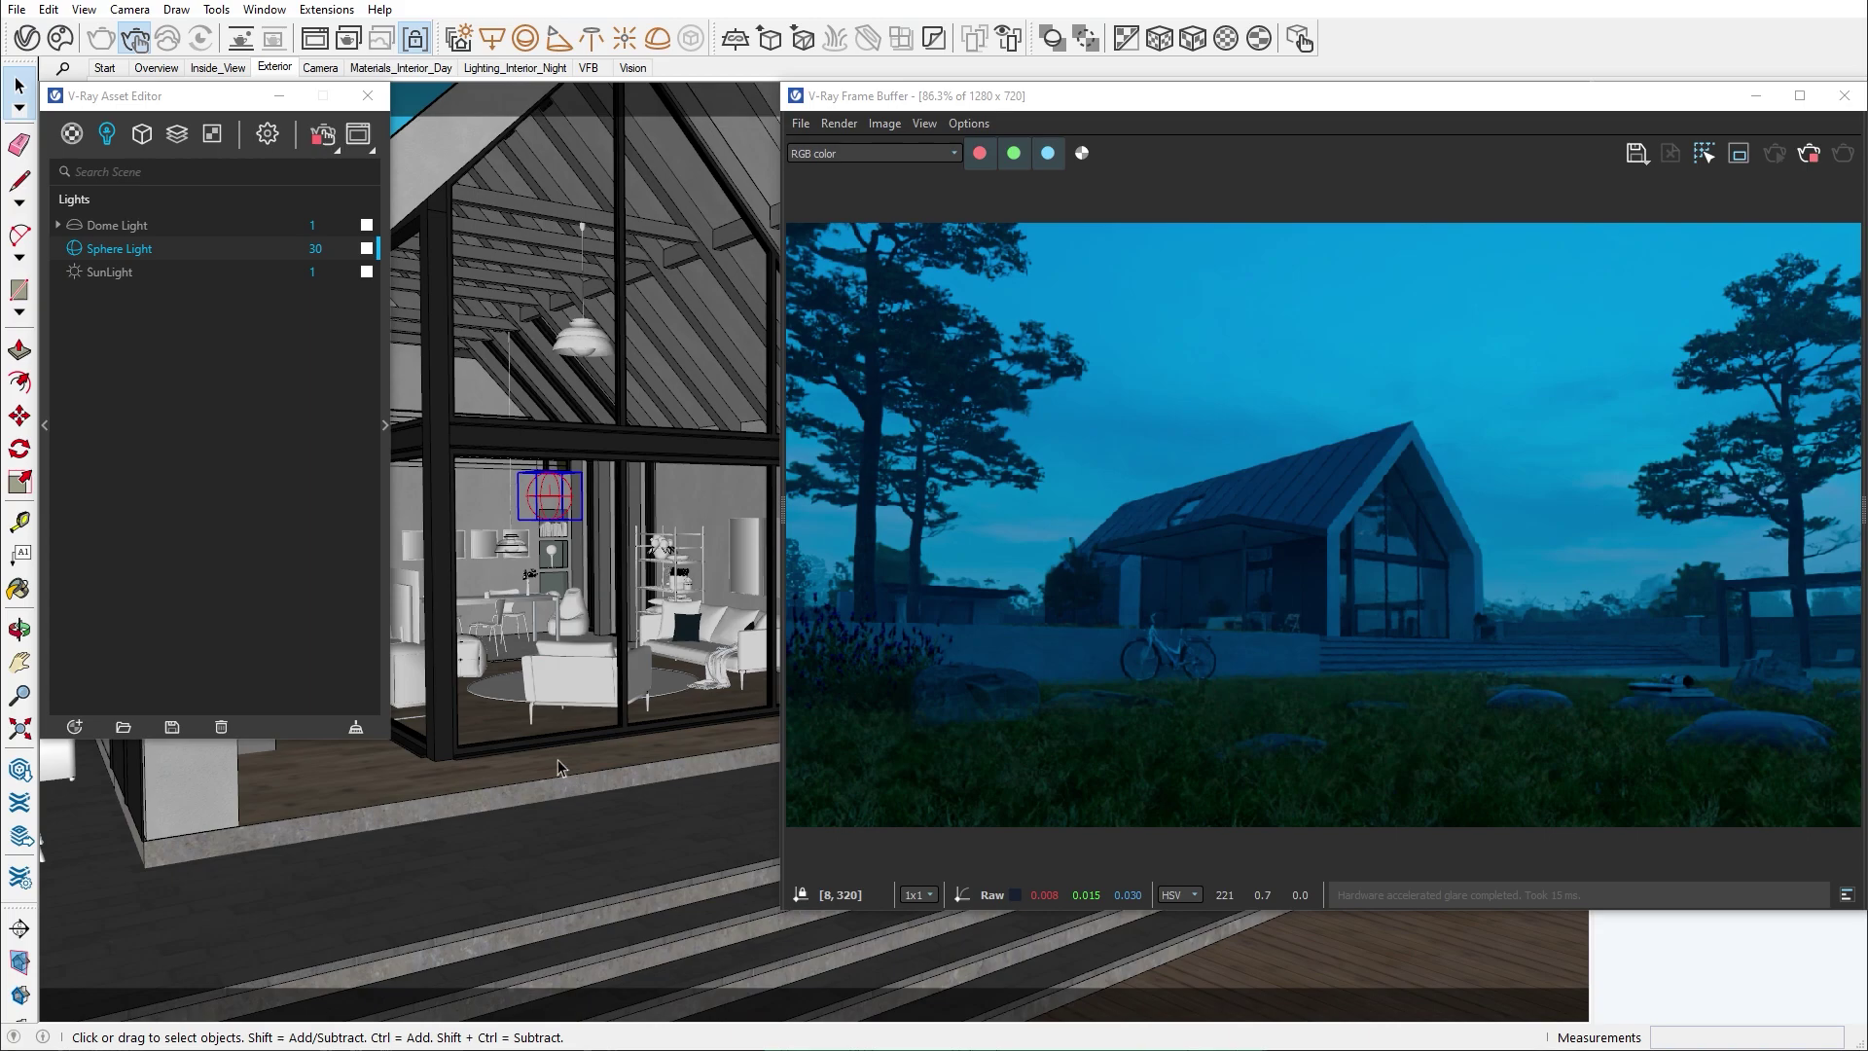
Keep the sphere light's intensity units at Default (Scalar).
{"action": "left_click", "coordinate": [385, 463]}
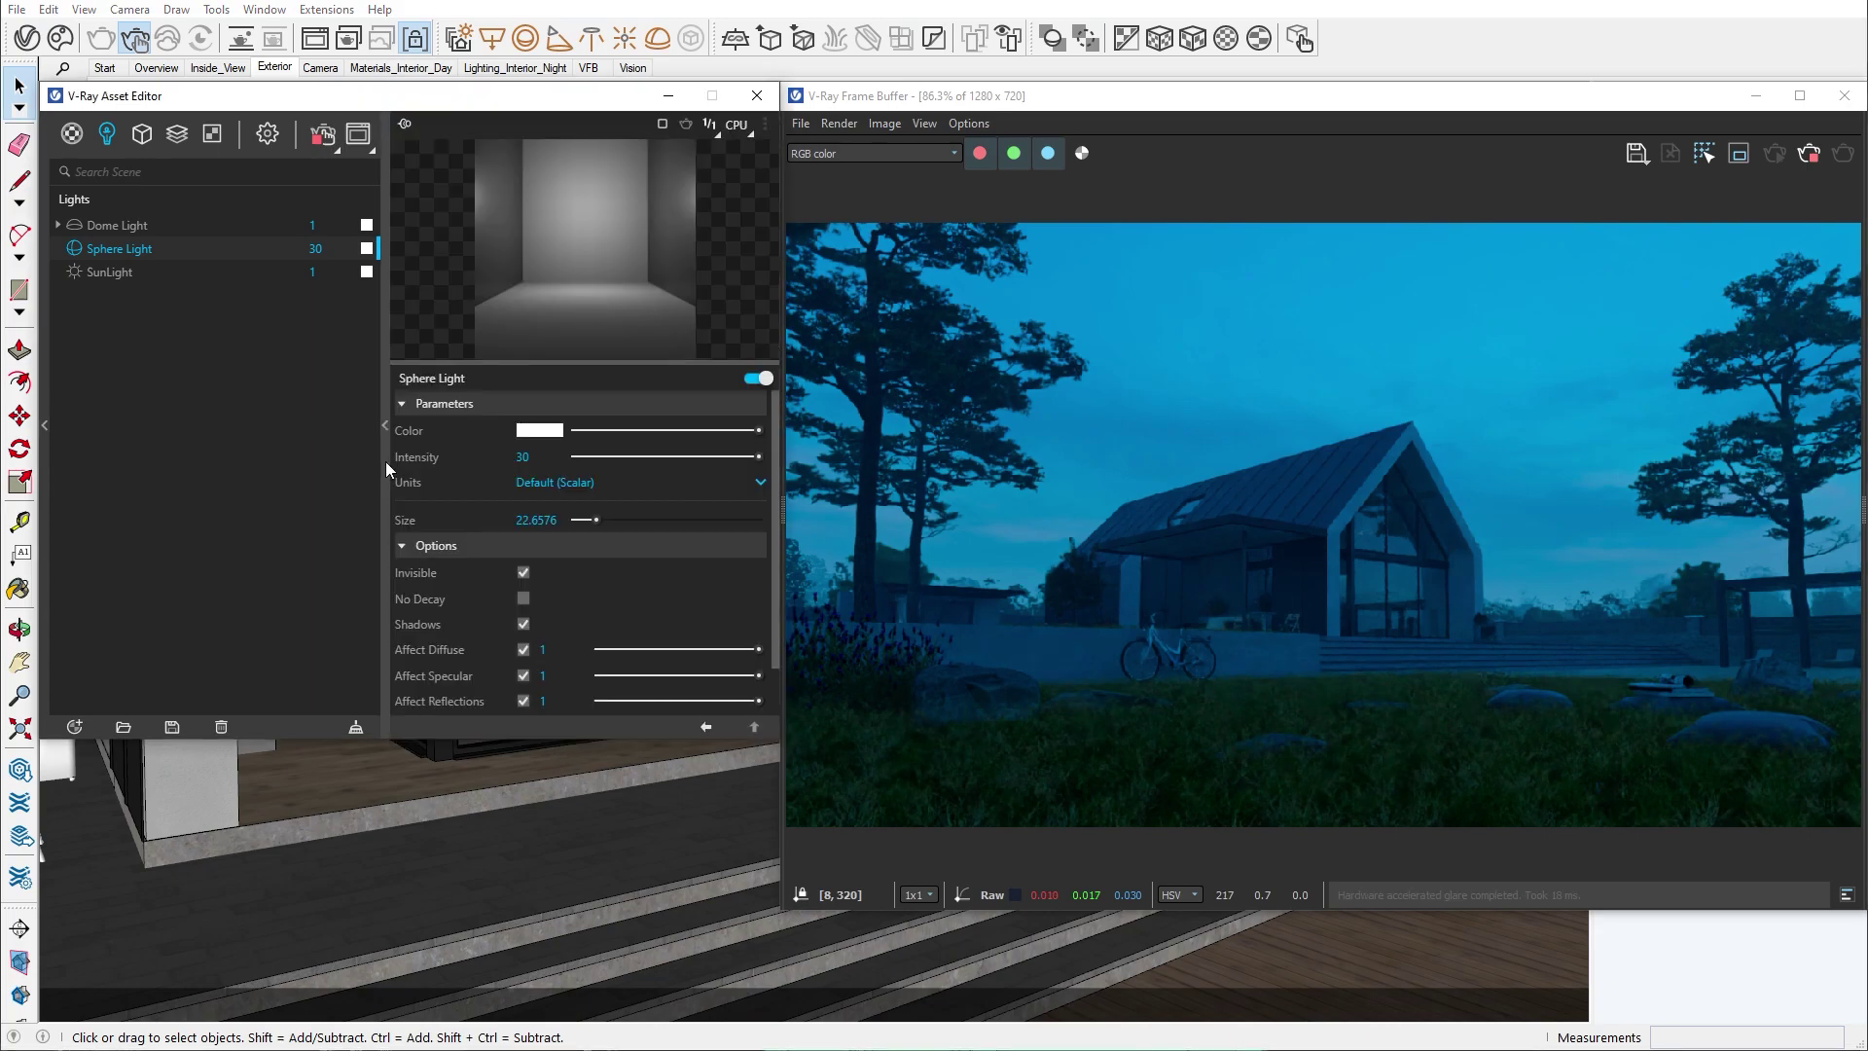
{"action": "left_click", "coordinate": [759, 482]}
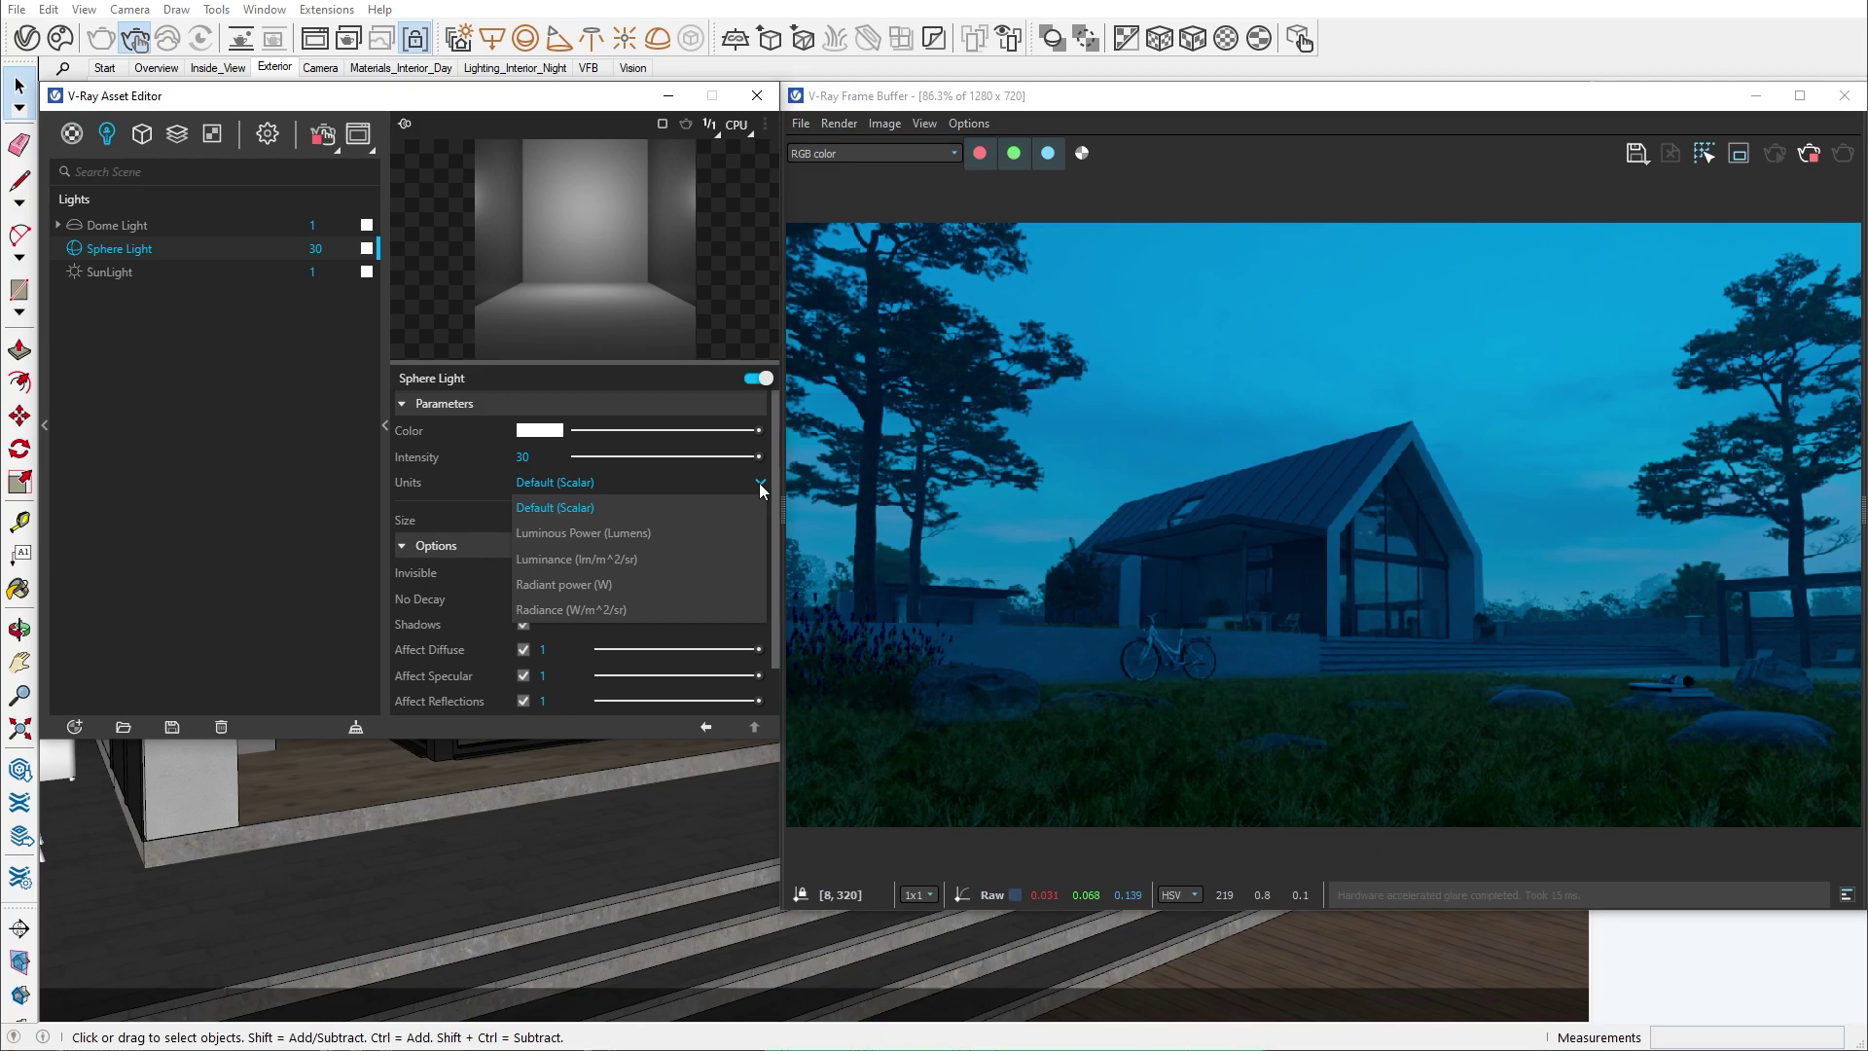
{"action": "left_click", "coordinate": [760, 486]}
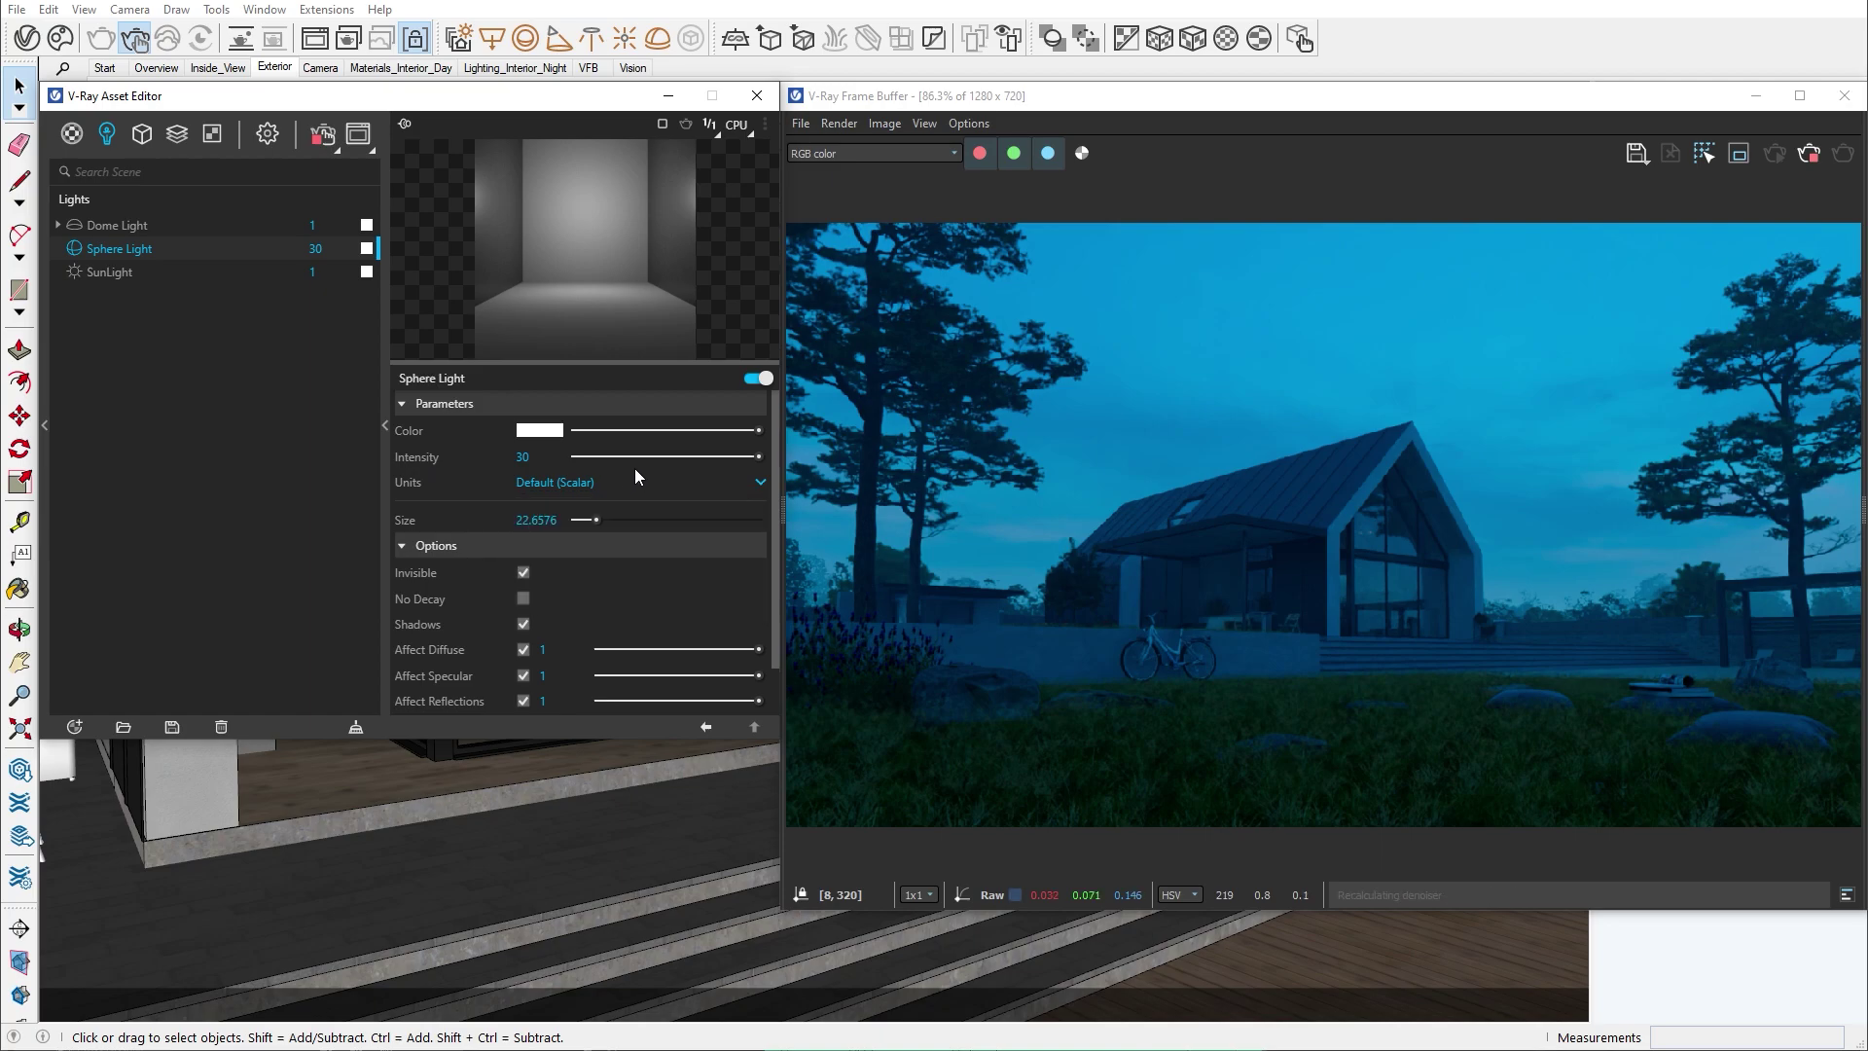
Set the sphere light intensity to 8000 and its colour to warm orange, about 2975 K.
{"action": "left_click", "coordinate": [524, 456]}
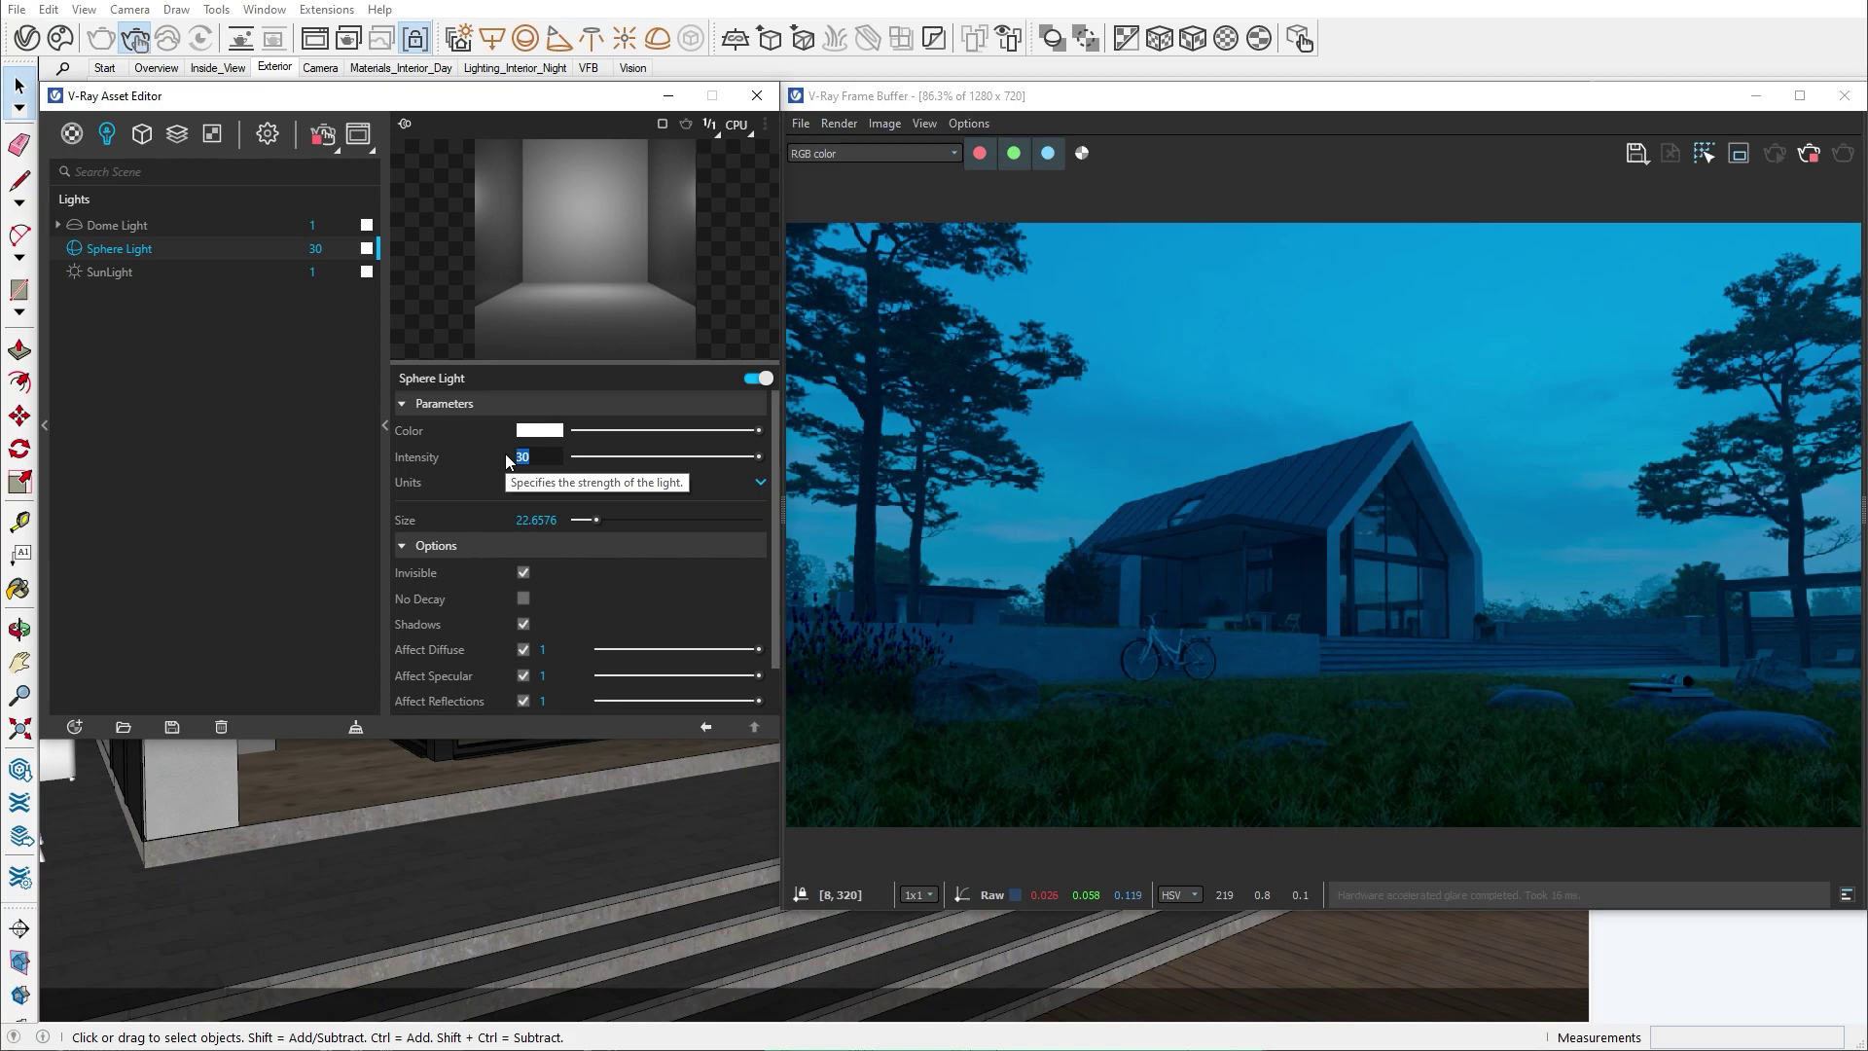
{"action": "type", "text": "8000"}
{"action": "key", "text": "Return"}
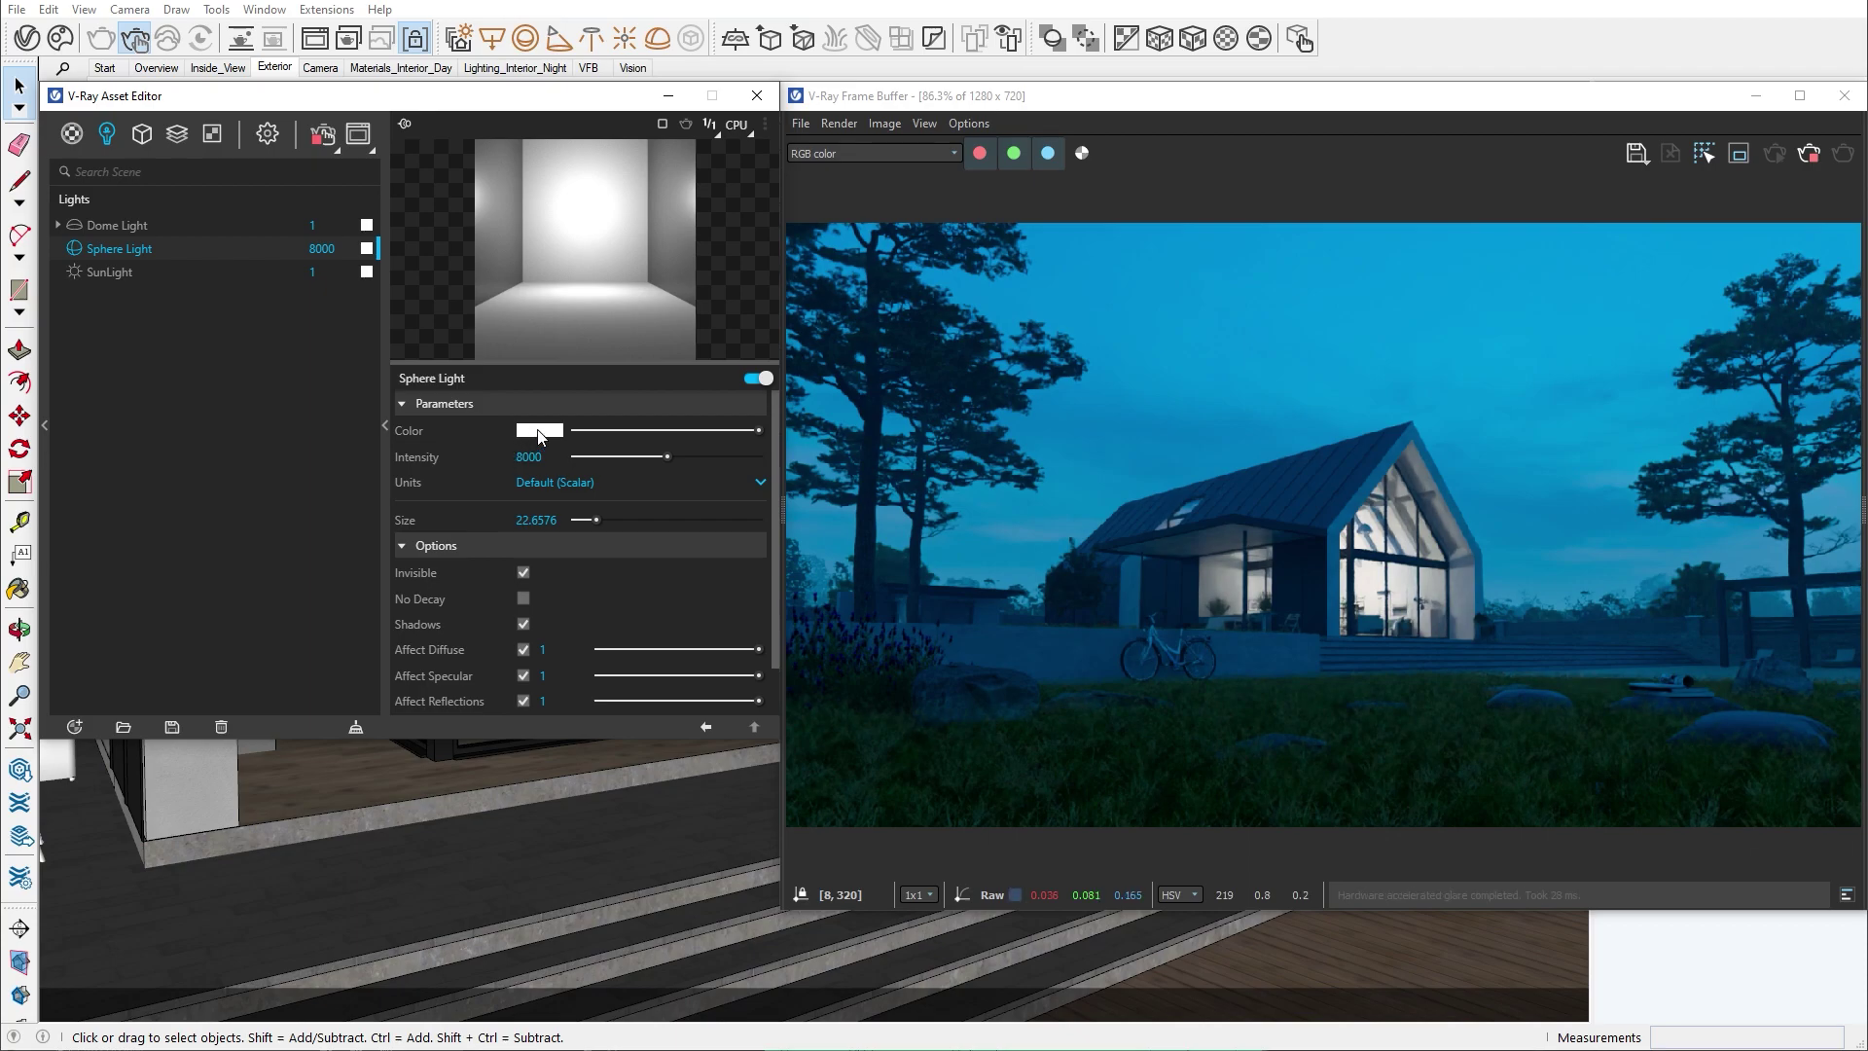
{"action": "left_click", "coordinate": [541, 432]}
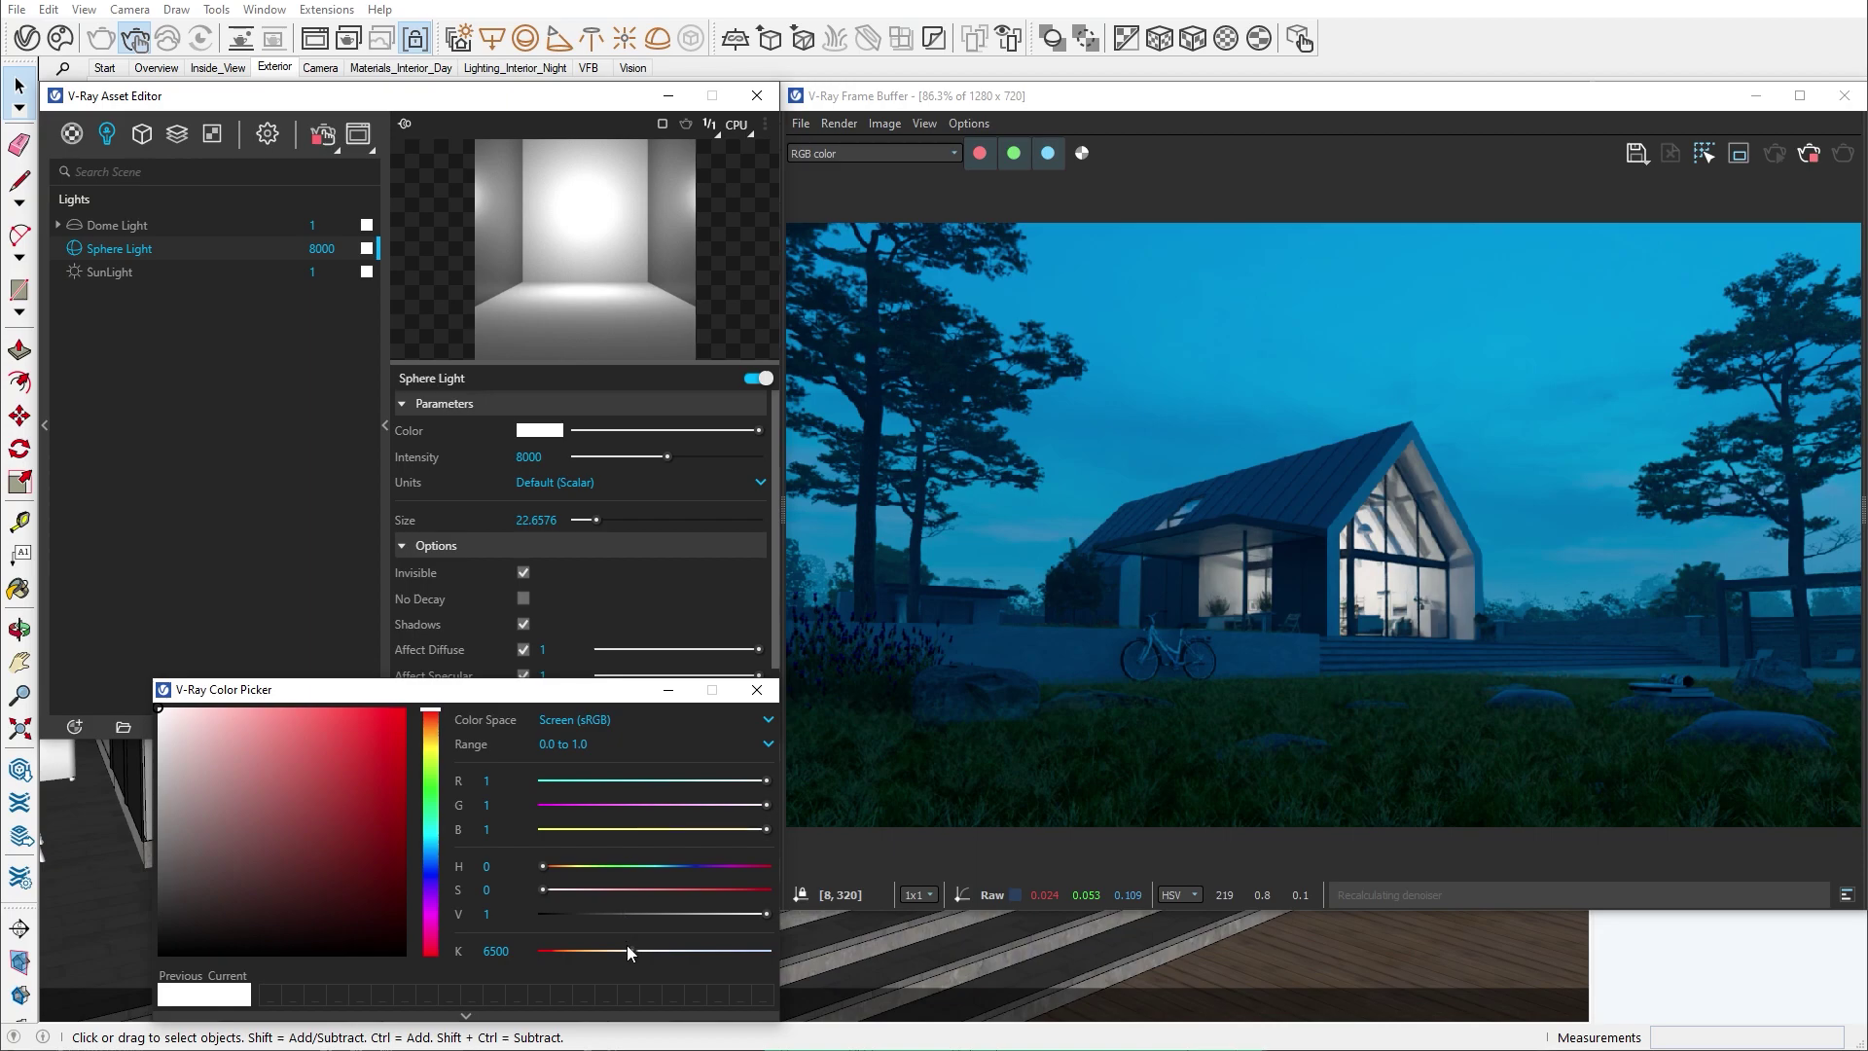
{"action": "left_click_drag", "start_coordinate": [630, 954], "coordinate": [576, 959]}
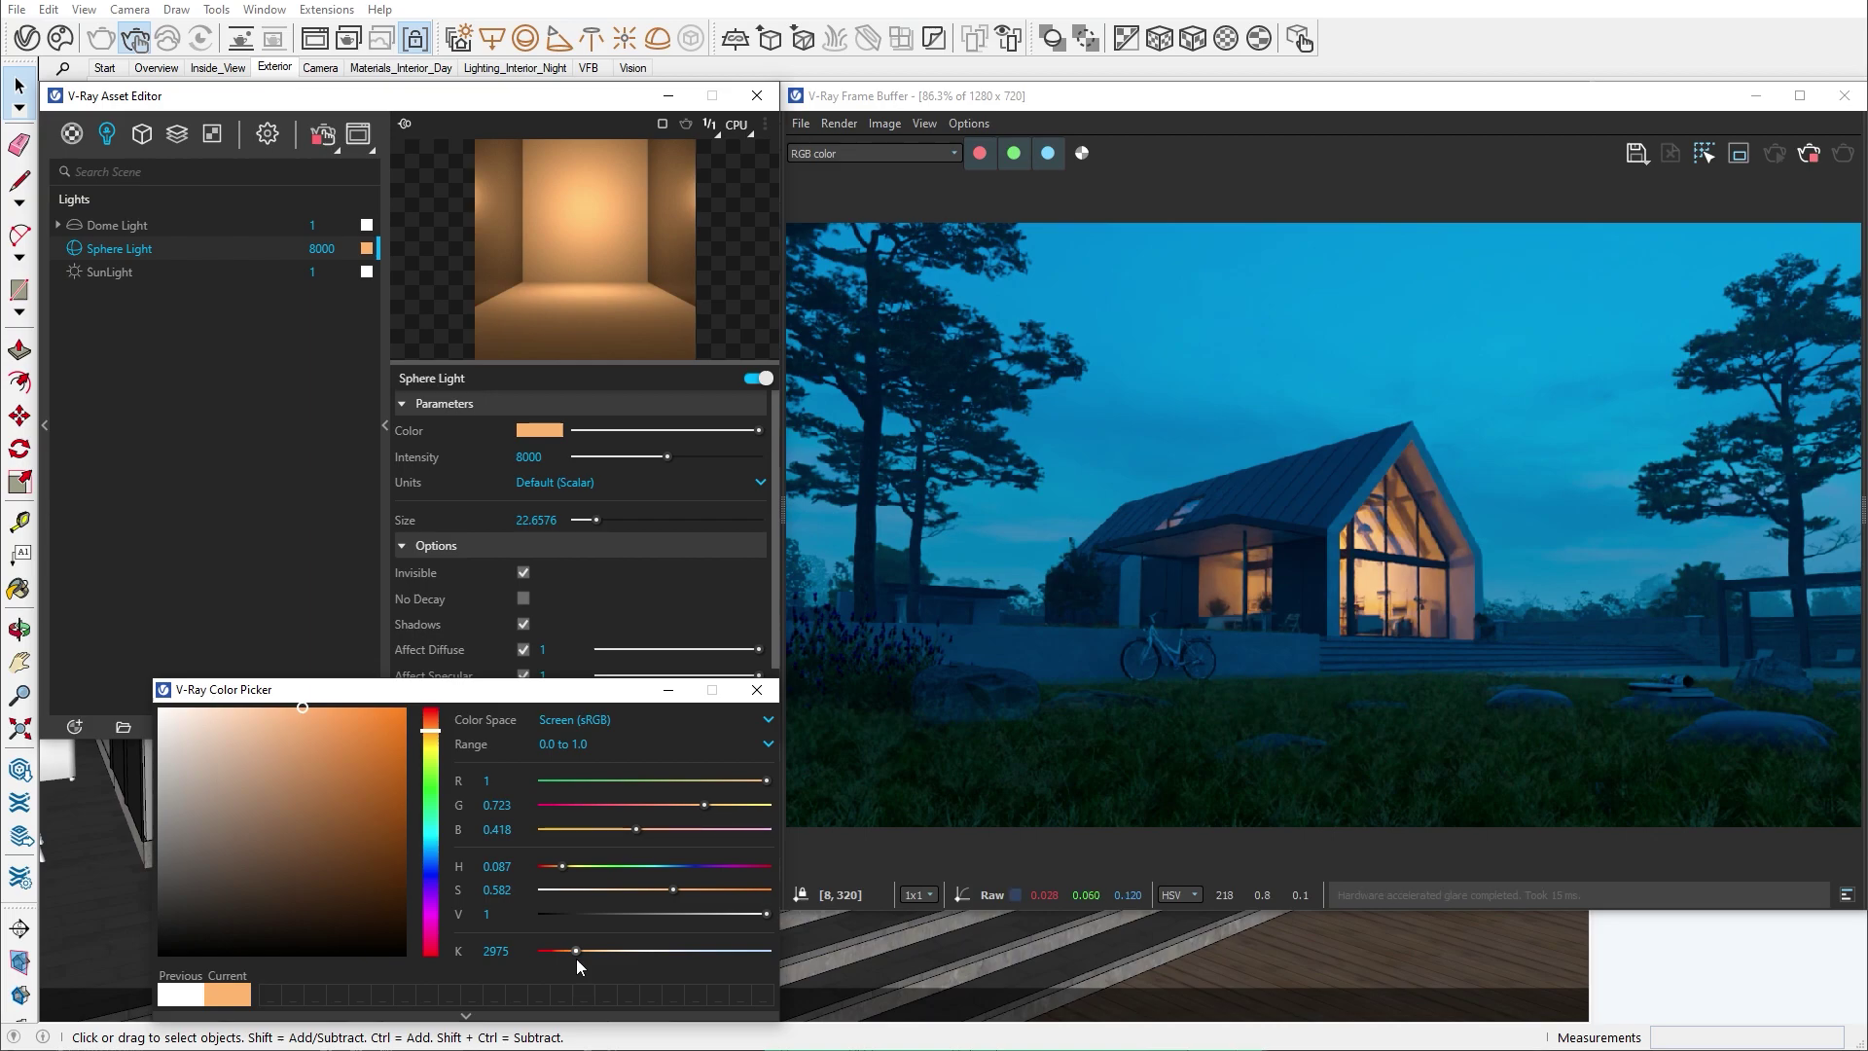
{"action": "left_click", "coordinate": [755, 690]}
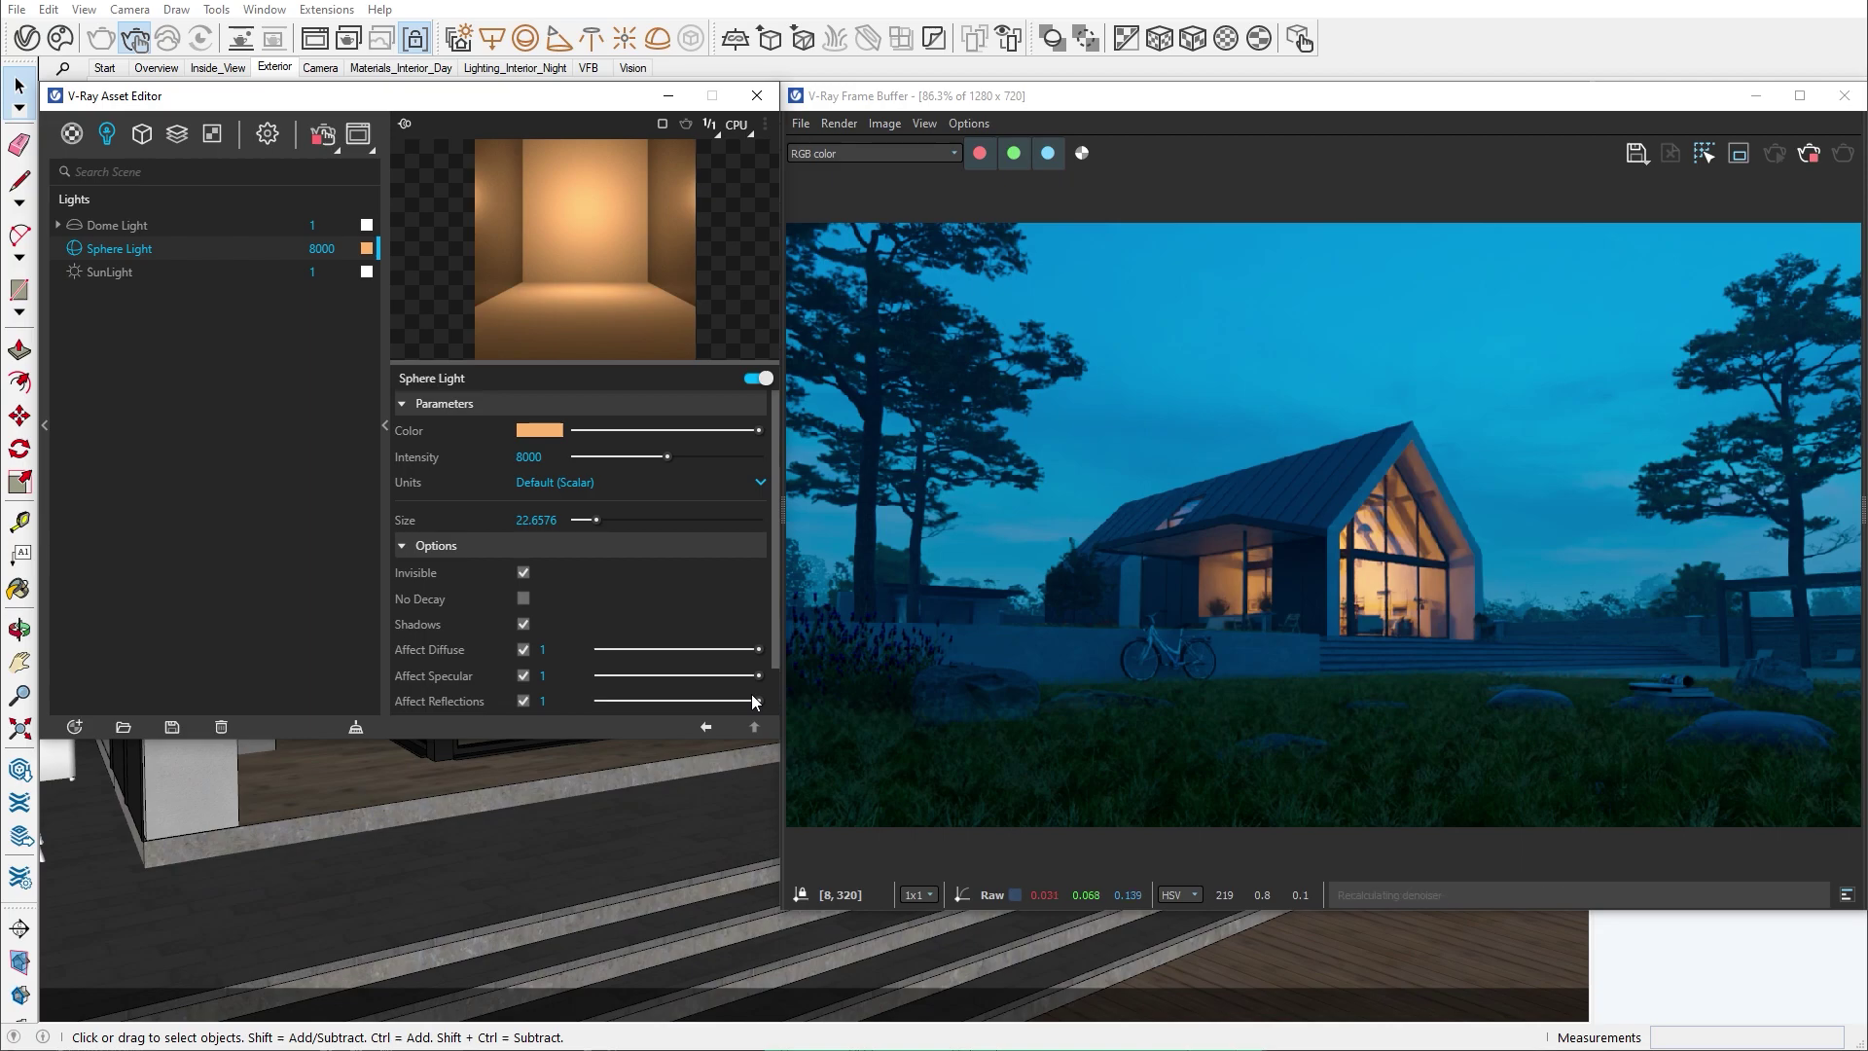
Draw a rectangle light near the pendant lamp from two corners and show its parameters.
{"action": "left_click", "coordinate": [494, 40]}
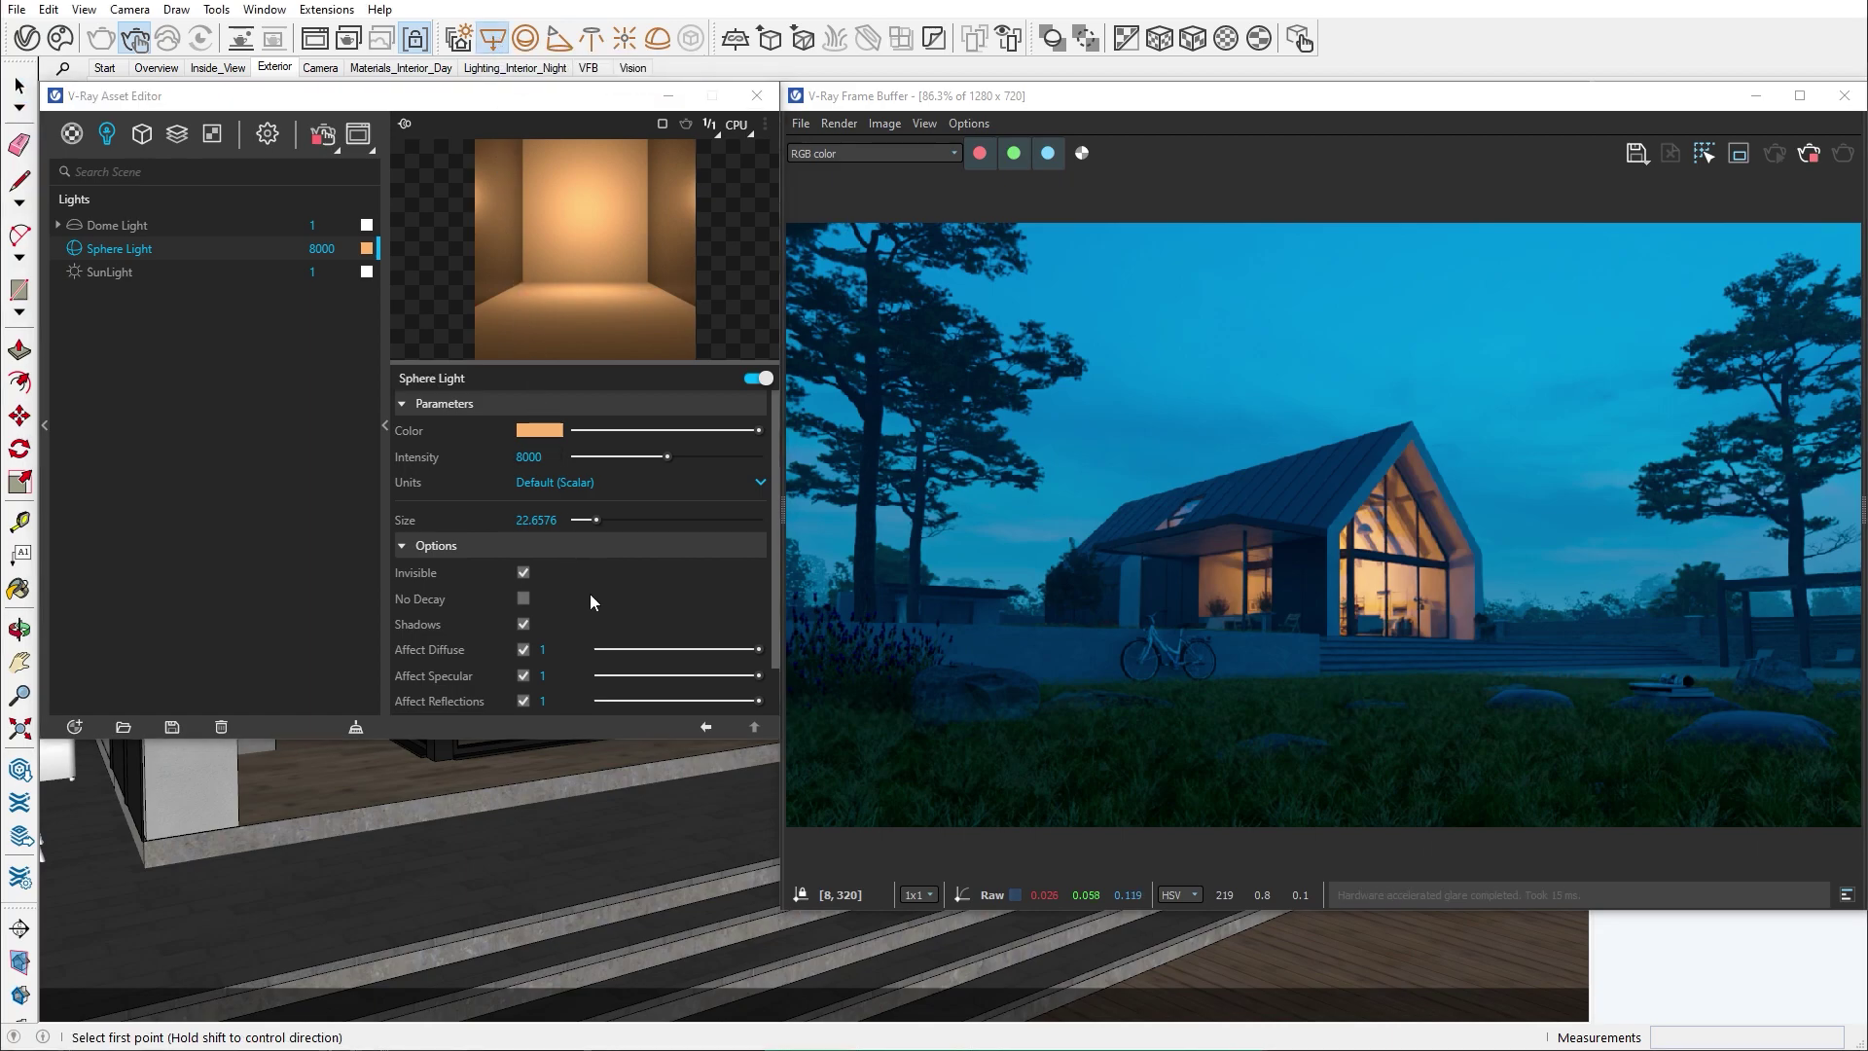
{"action": "left_click", "coordinate": [599, 859]}
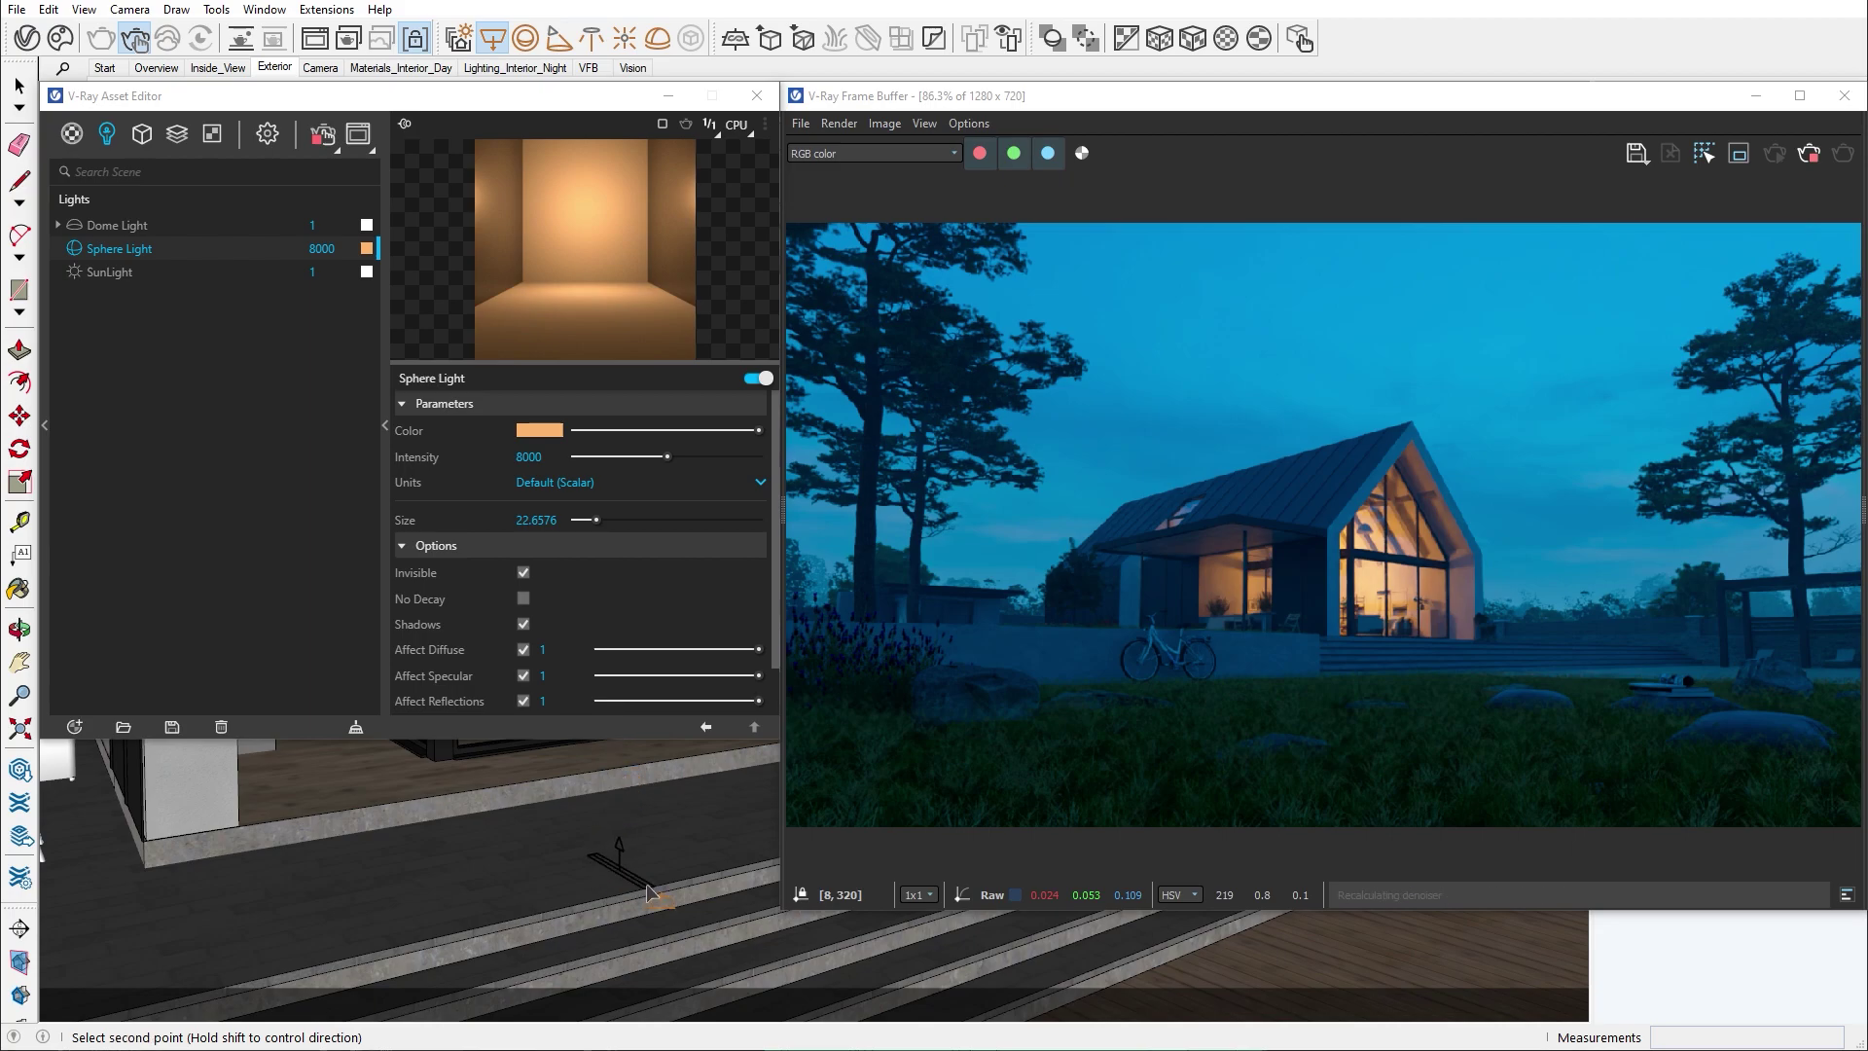
{"action": "left_click", "coordinate": [703, 869]}
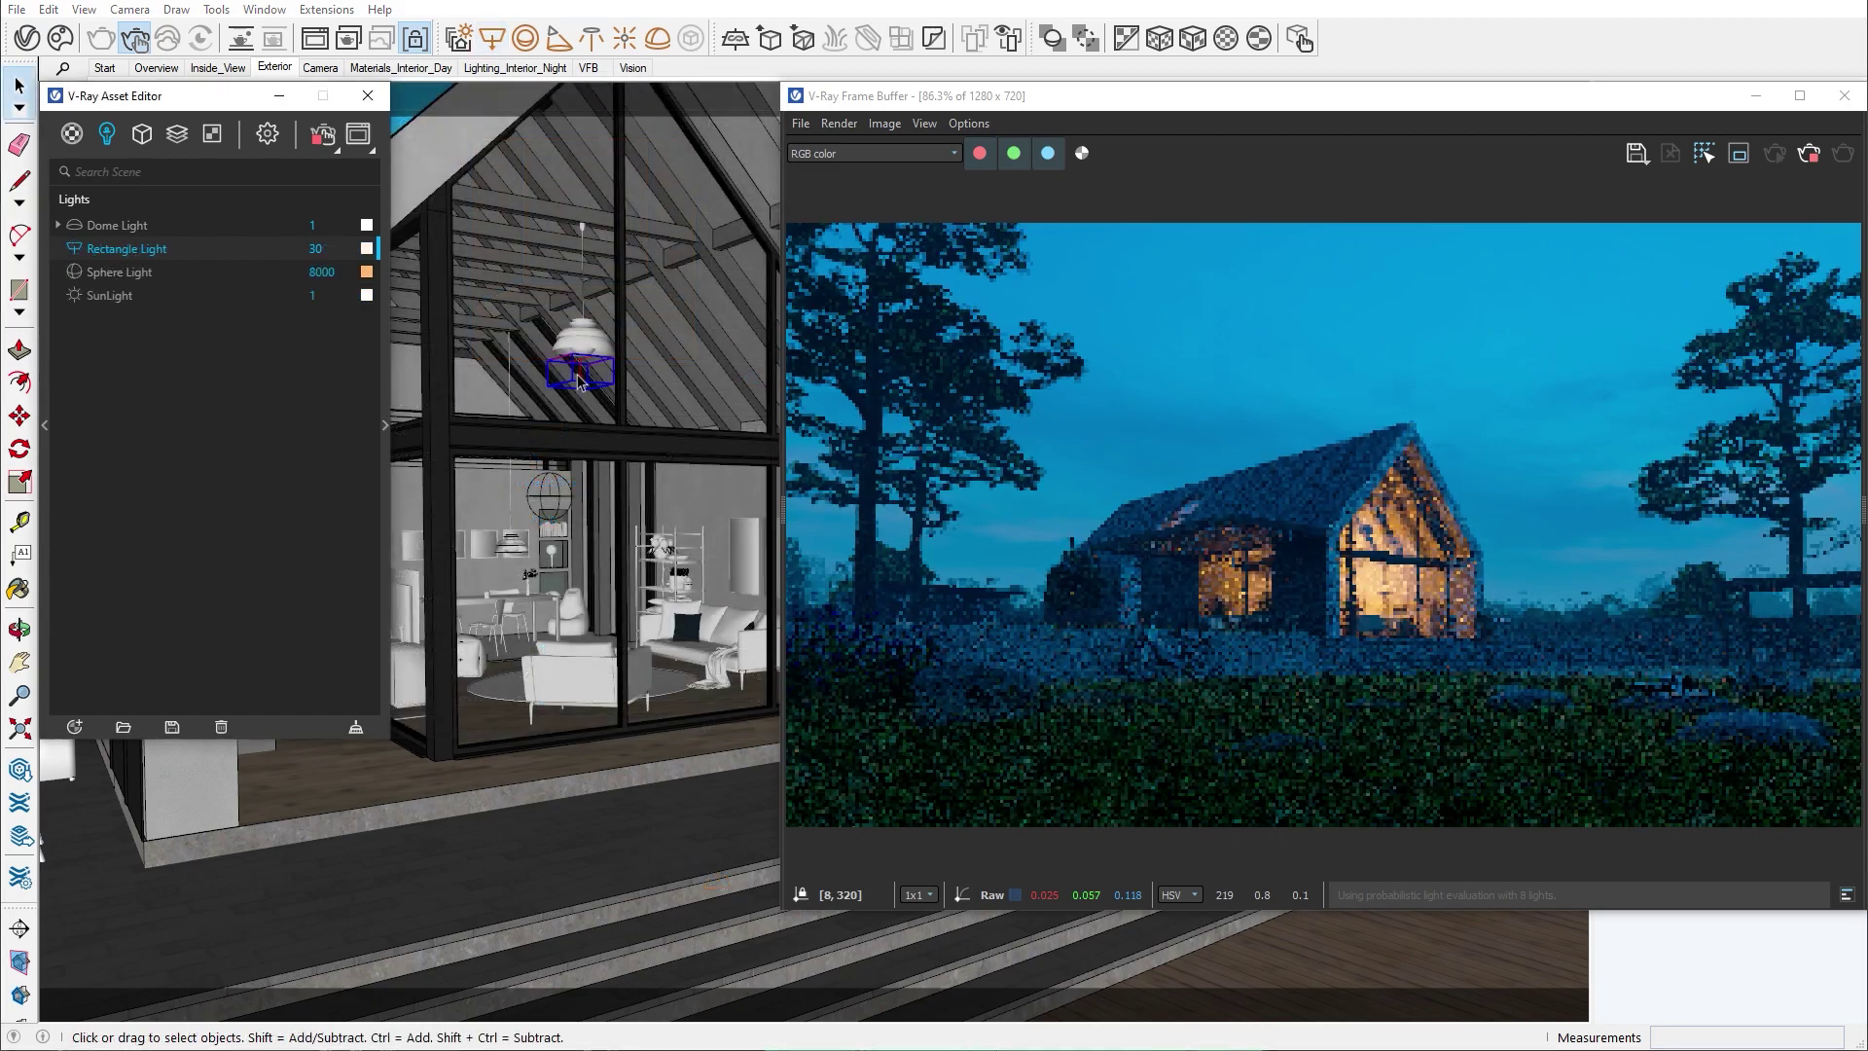
{"action": "left_click", "coordinate": [386, 465]}
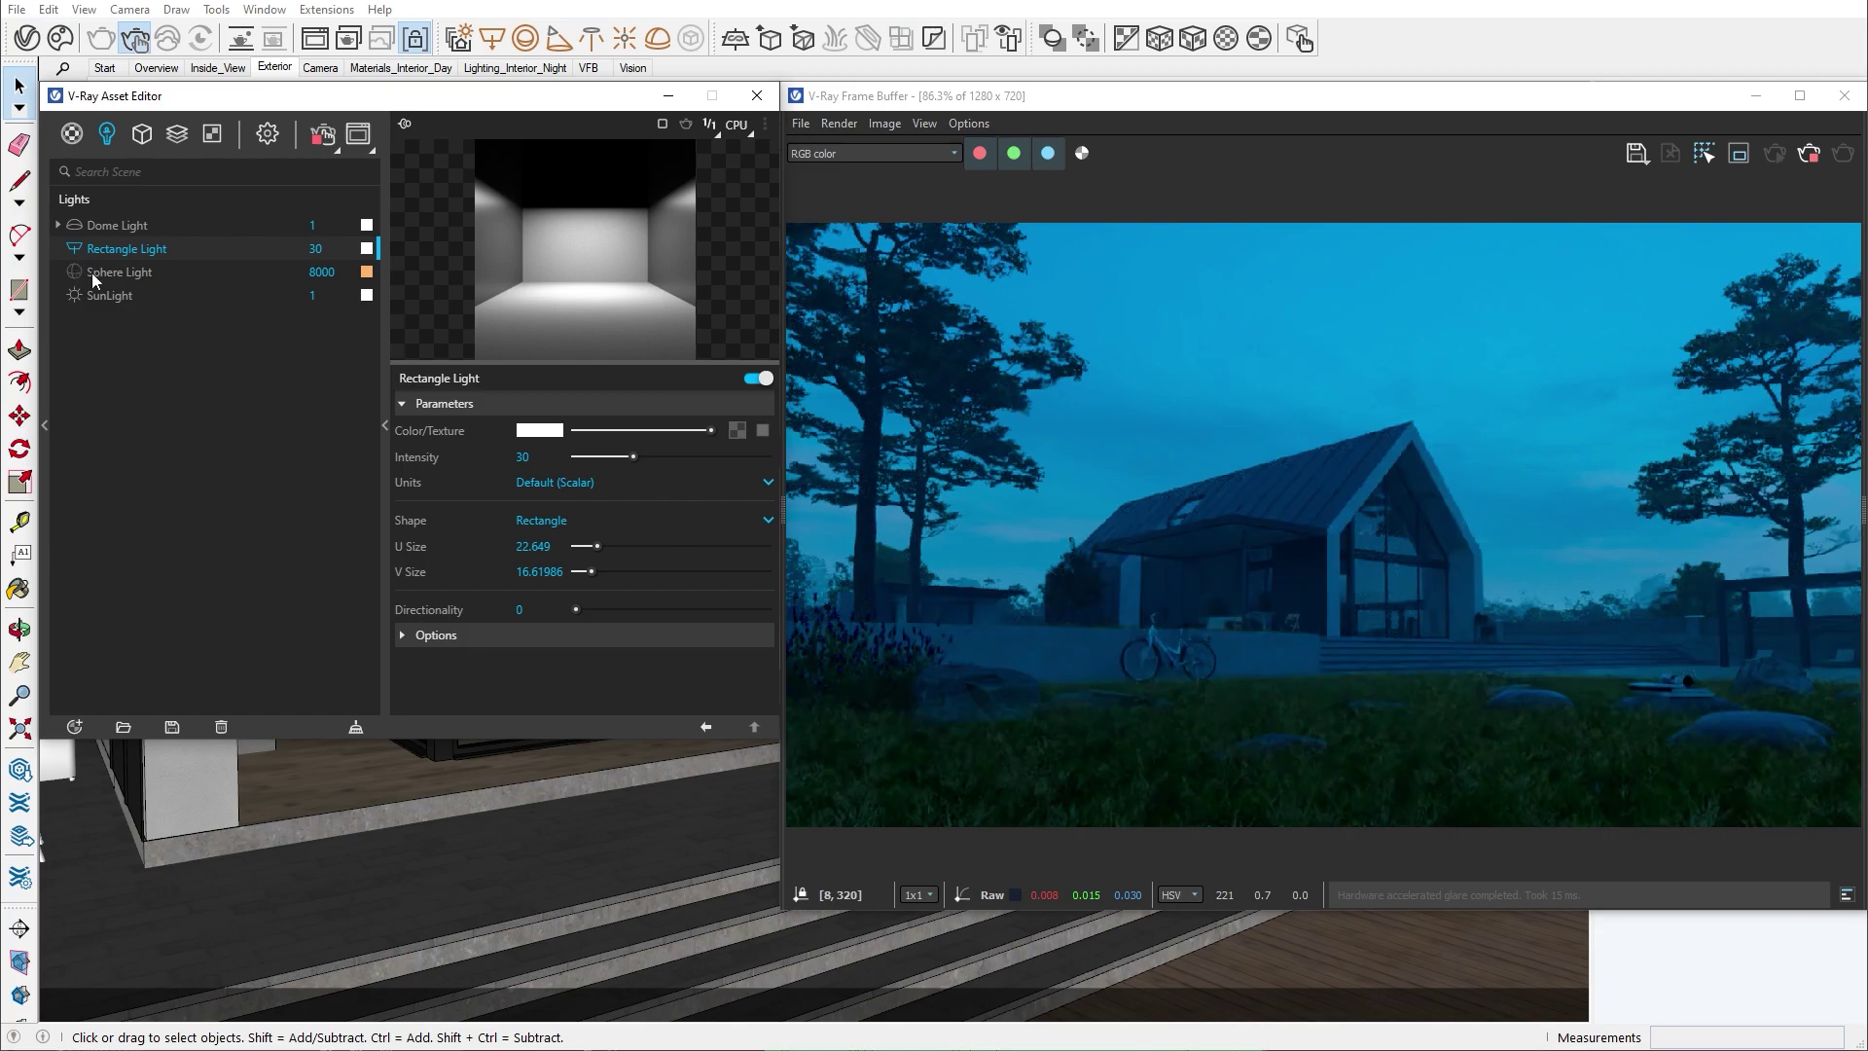
Set the rectangle light's intensity to 12000 and its directionality to 0.34.
{"action": "left_click", "coordinate": [538, 458]}
{"action": "key", "text": "BackSpace"}
{"action": "key", "text": "BackSpace"}
{"action": "type", "text": "120"}
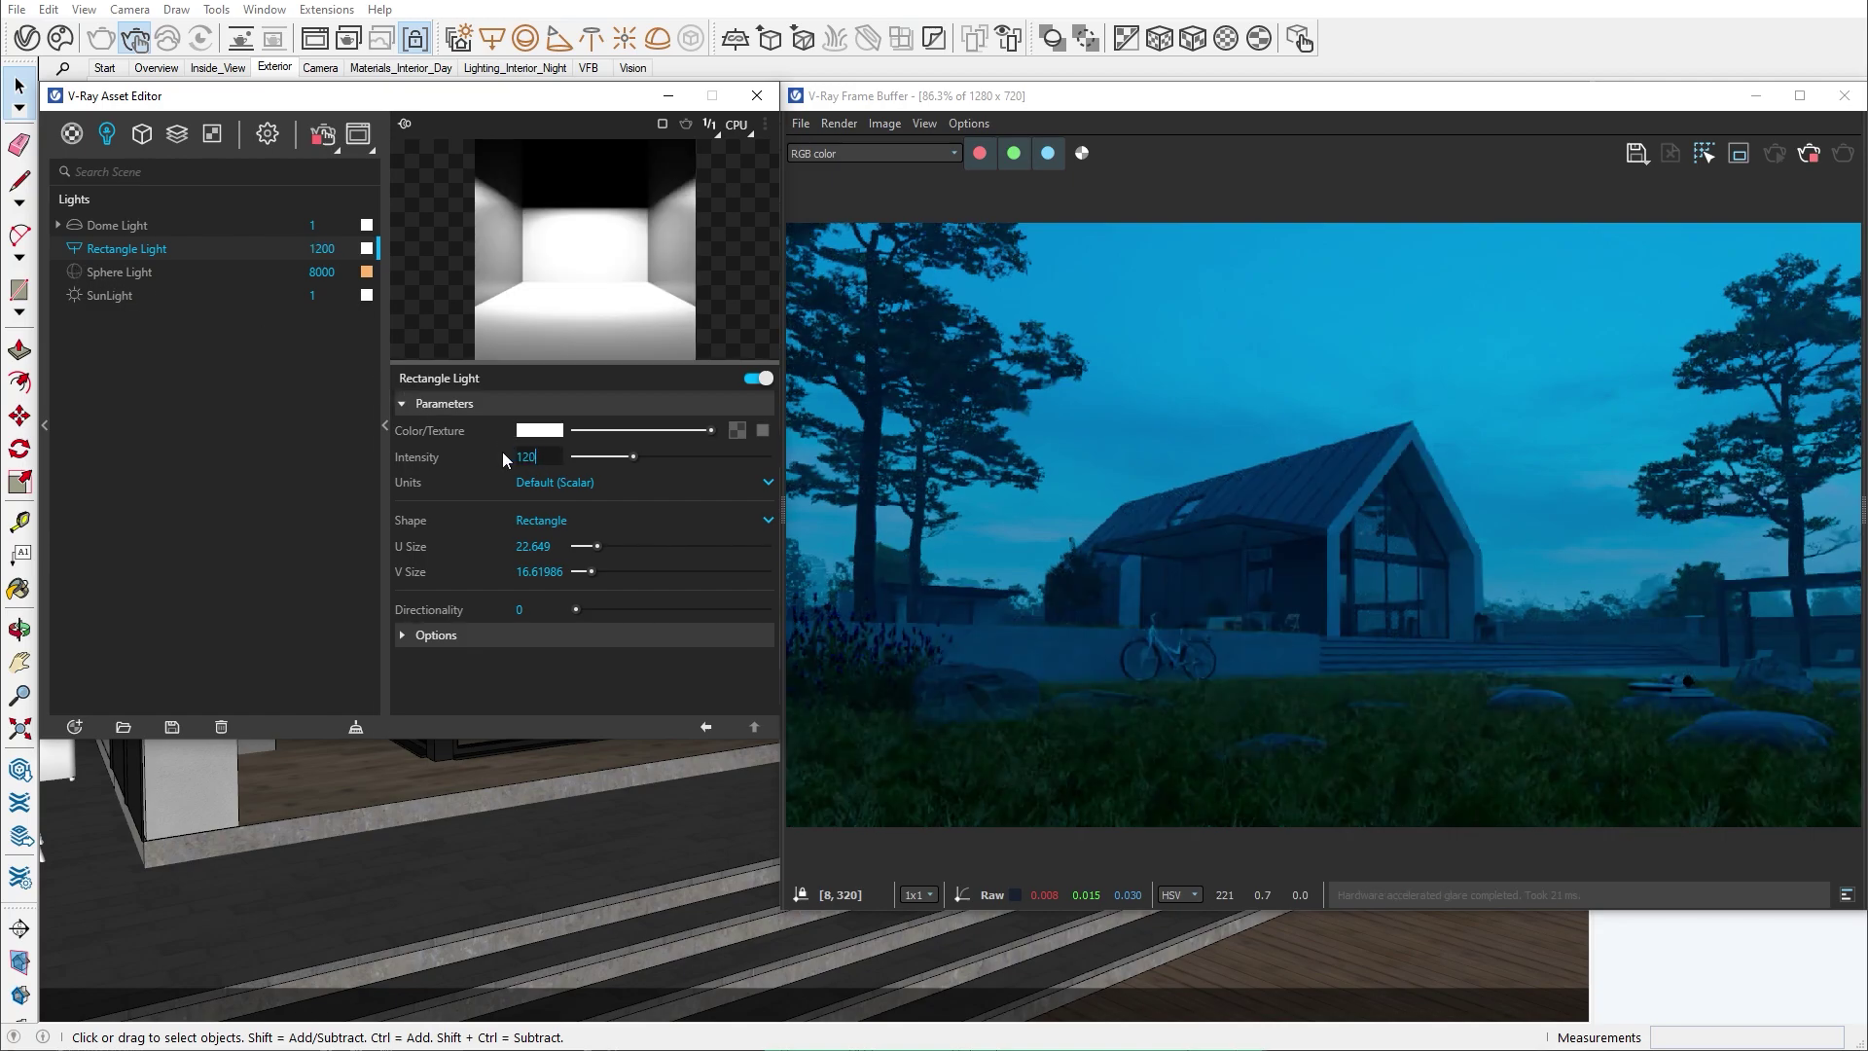
{"action": "type", "text": "00"}
{"action": "key", "text": "Return"}
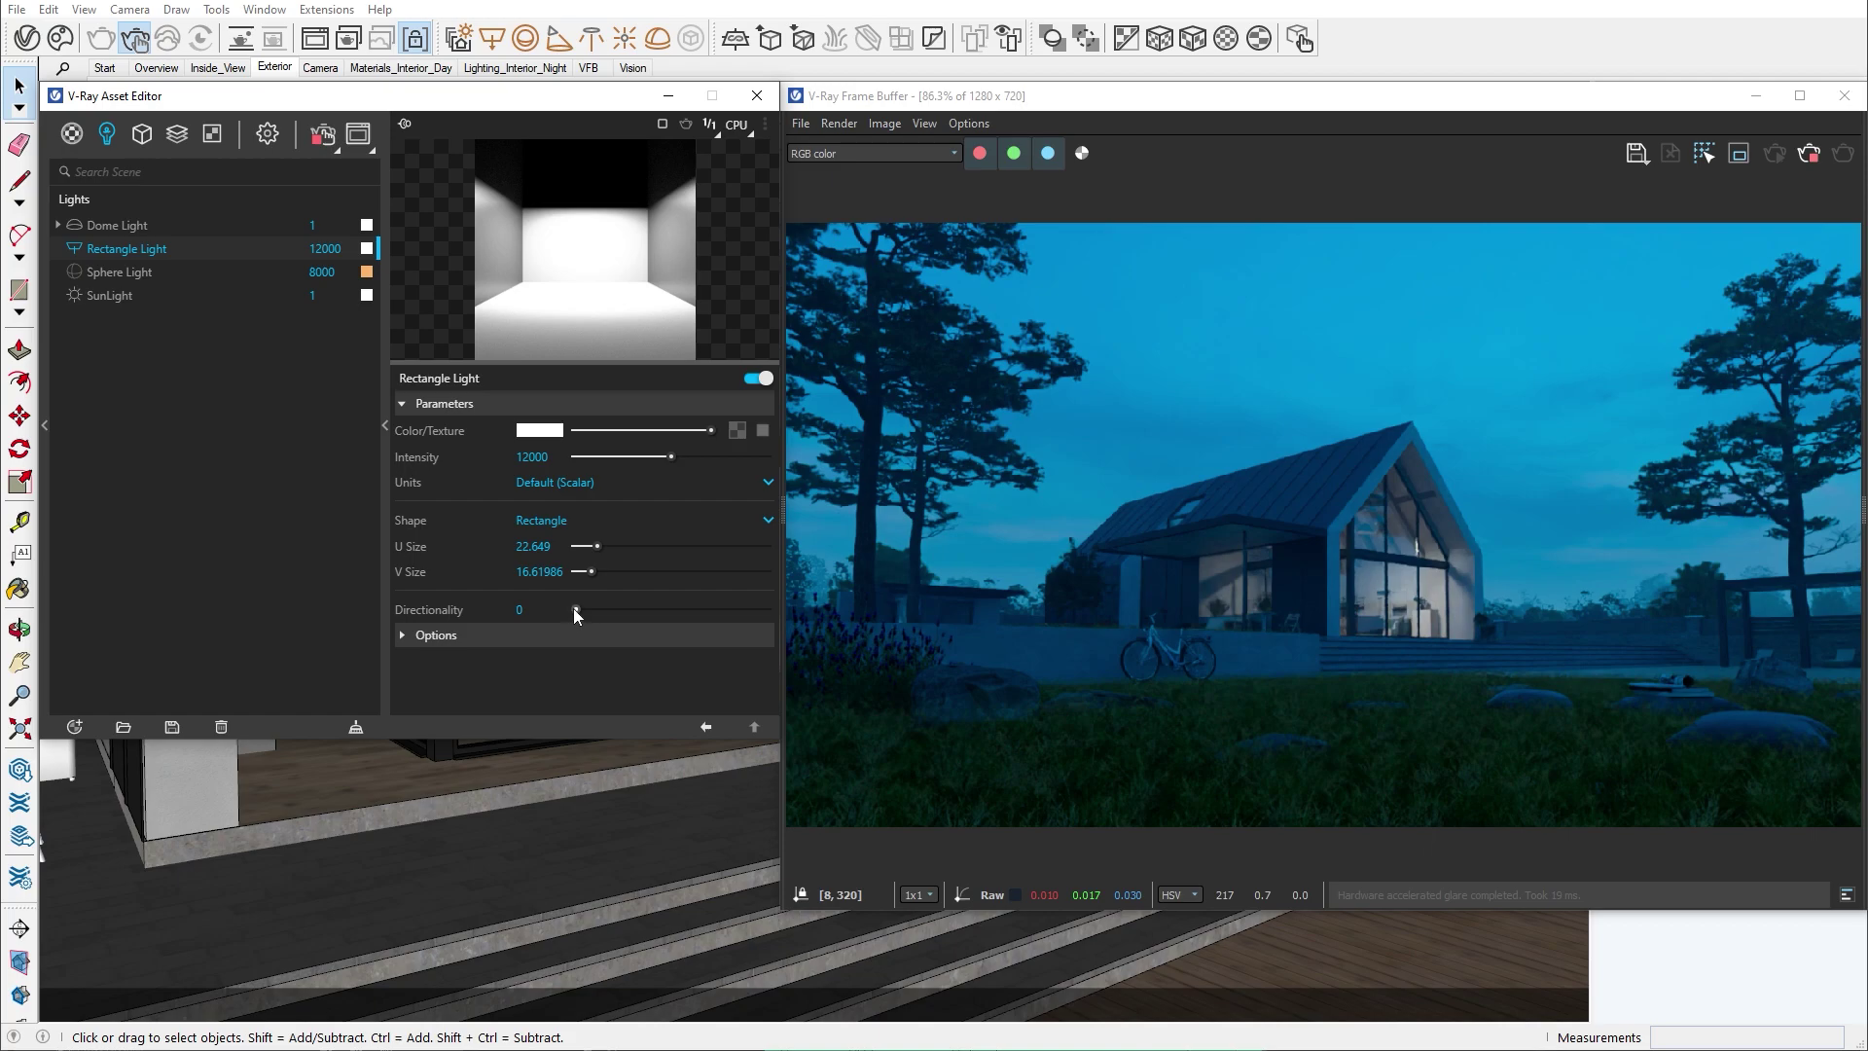
{"action": "left_click_drag", "start_coordinate": [575, 610], "coordinate": [711, 611]}
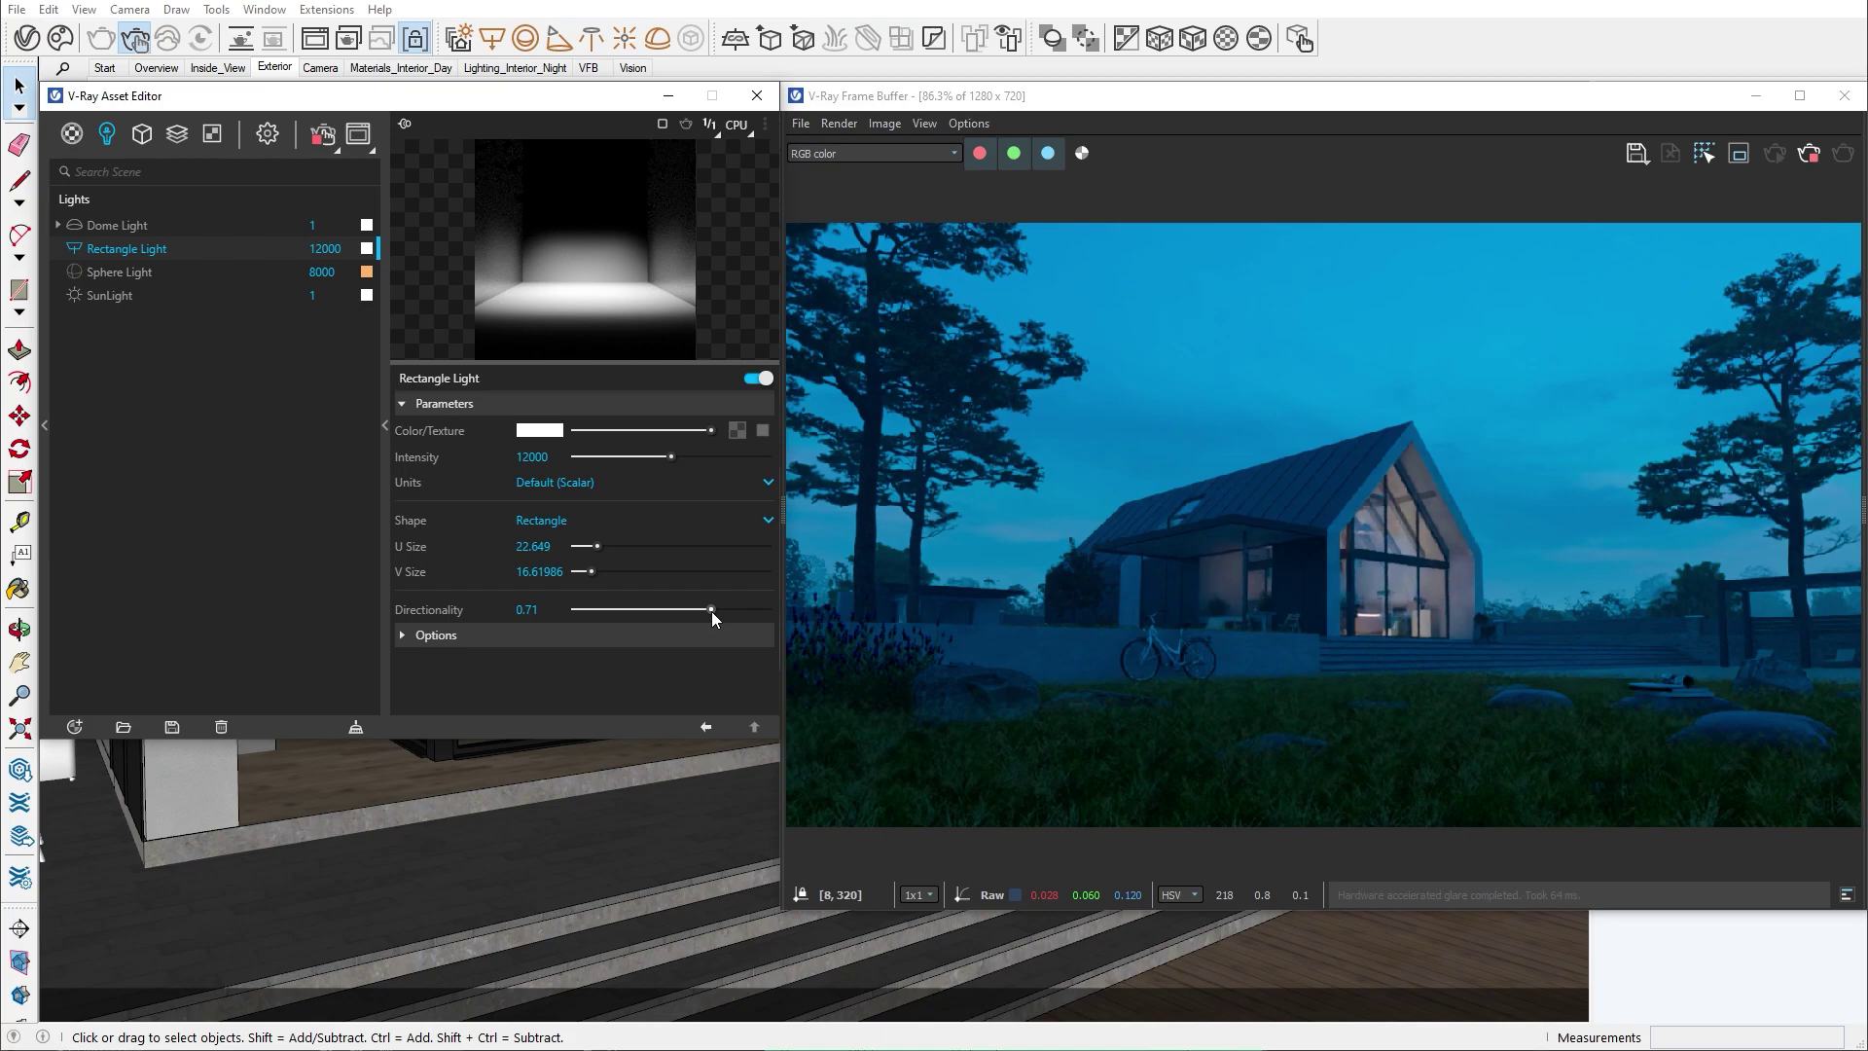
{"action": "left_click_drag", "start_coordinate": [711, 611], "coordinate": [641, 605]}
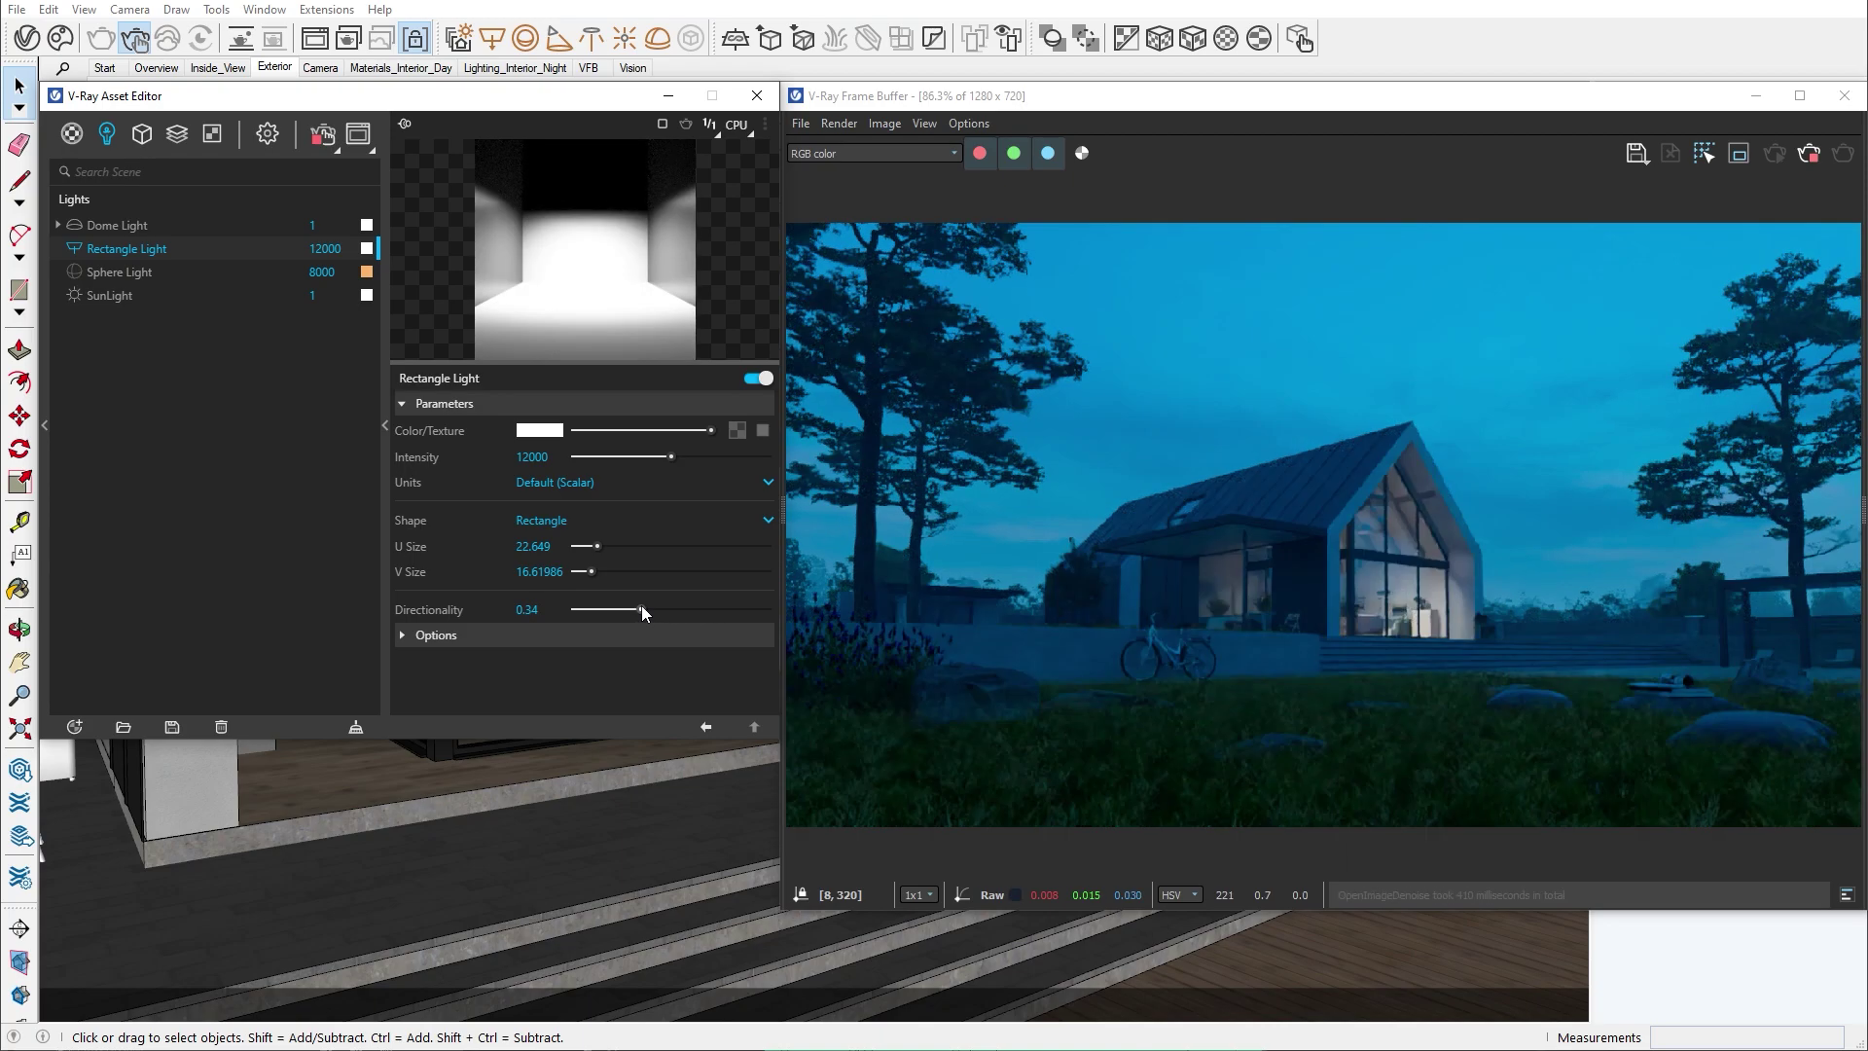
Colour the rectangle light warm orange at 2975 K and re-enable the sphere light.
{"action": "left_click", "coordinate": [541, 430]}
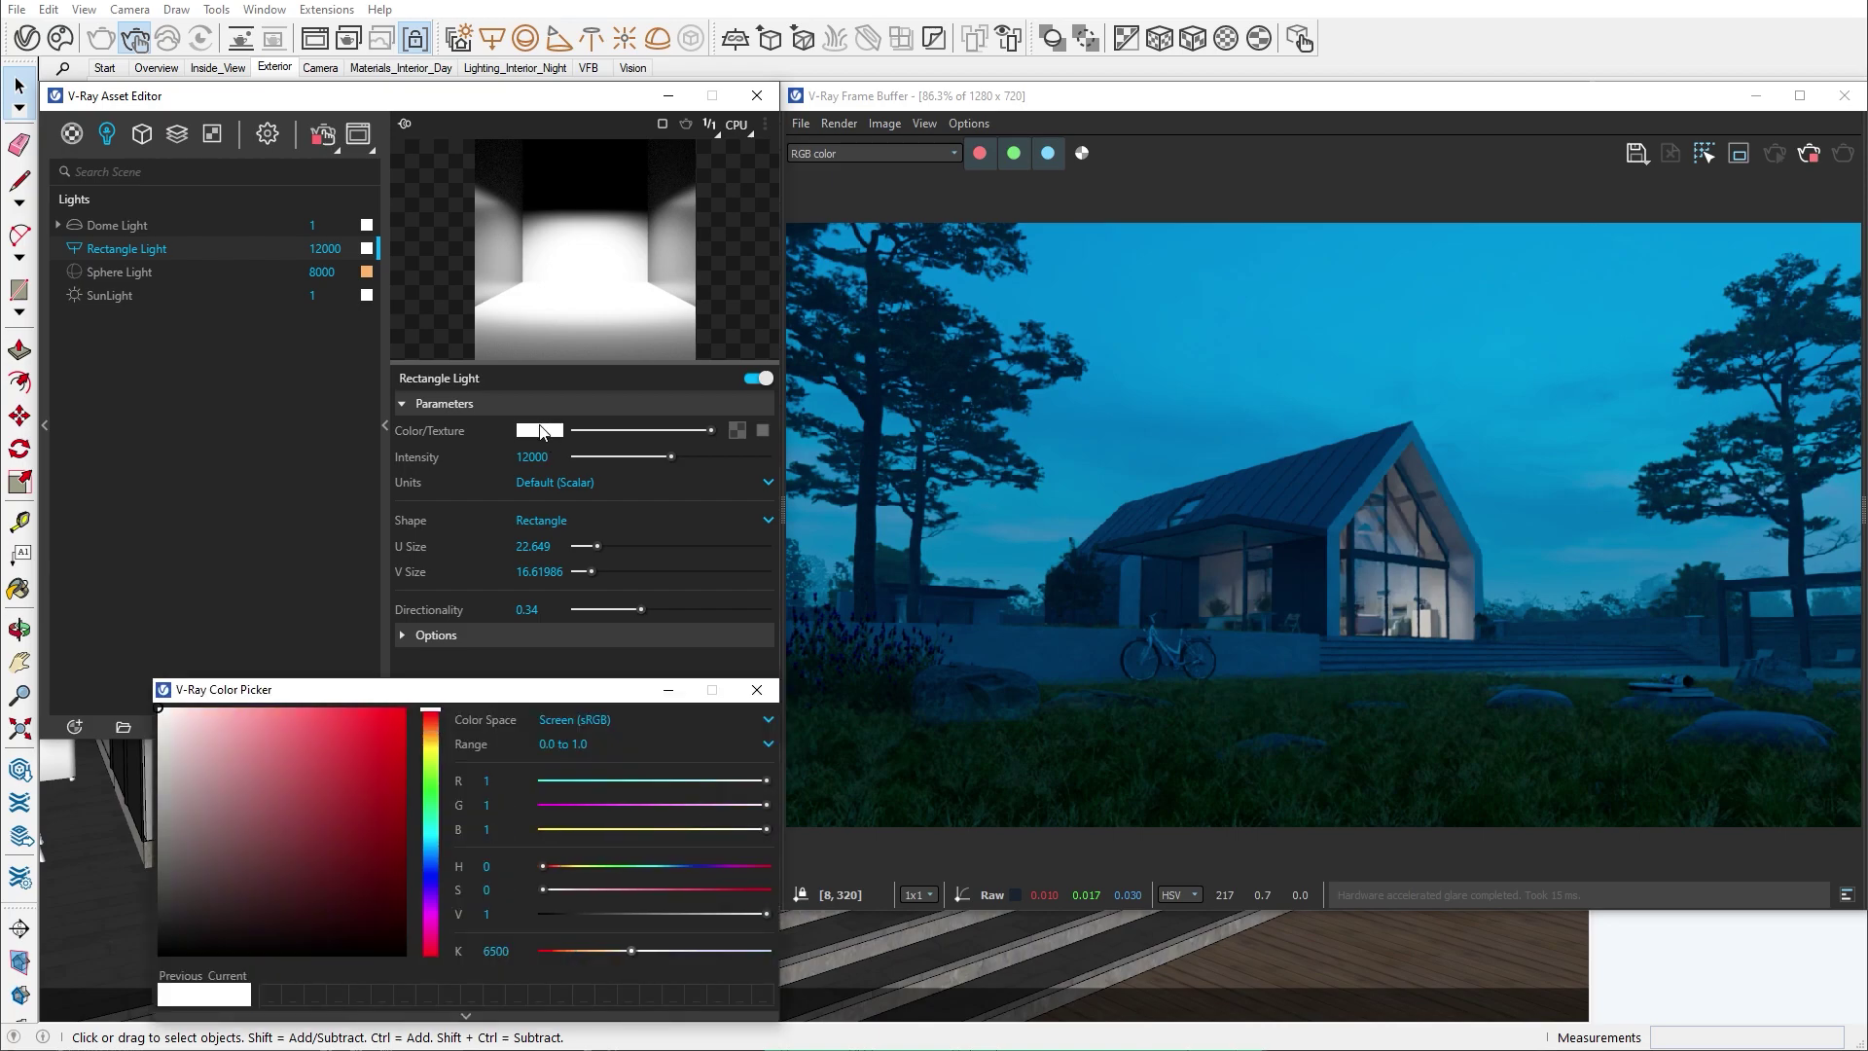
{"action": "left_click_drag", "start_coordinate": [633, 949], "coordinate": [576, 954]}
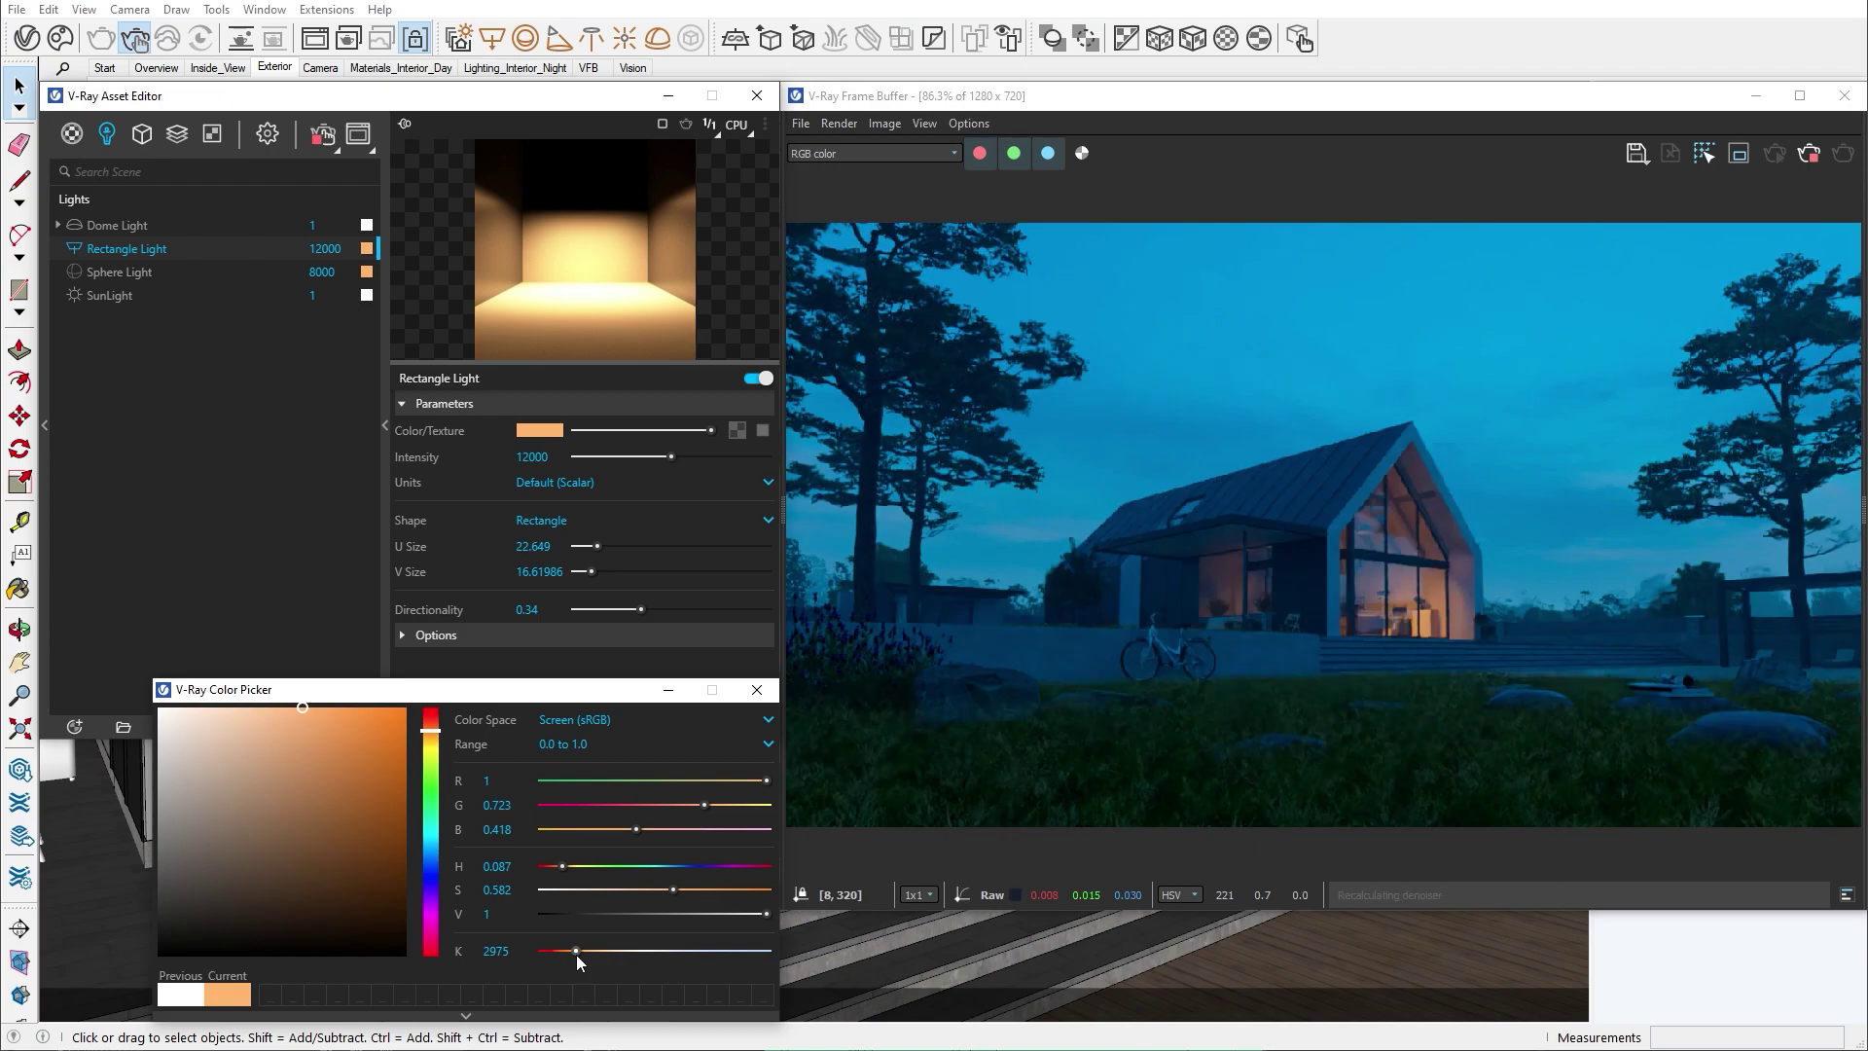
{"action": "left_click", "coordinate": [756, 690]}
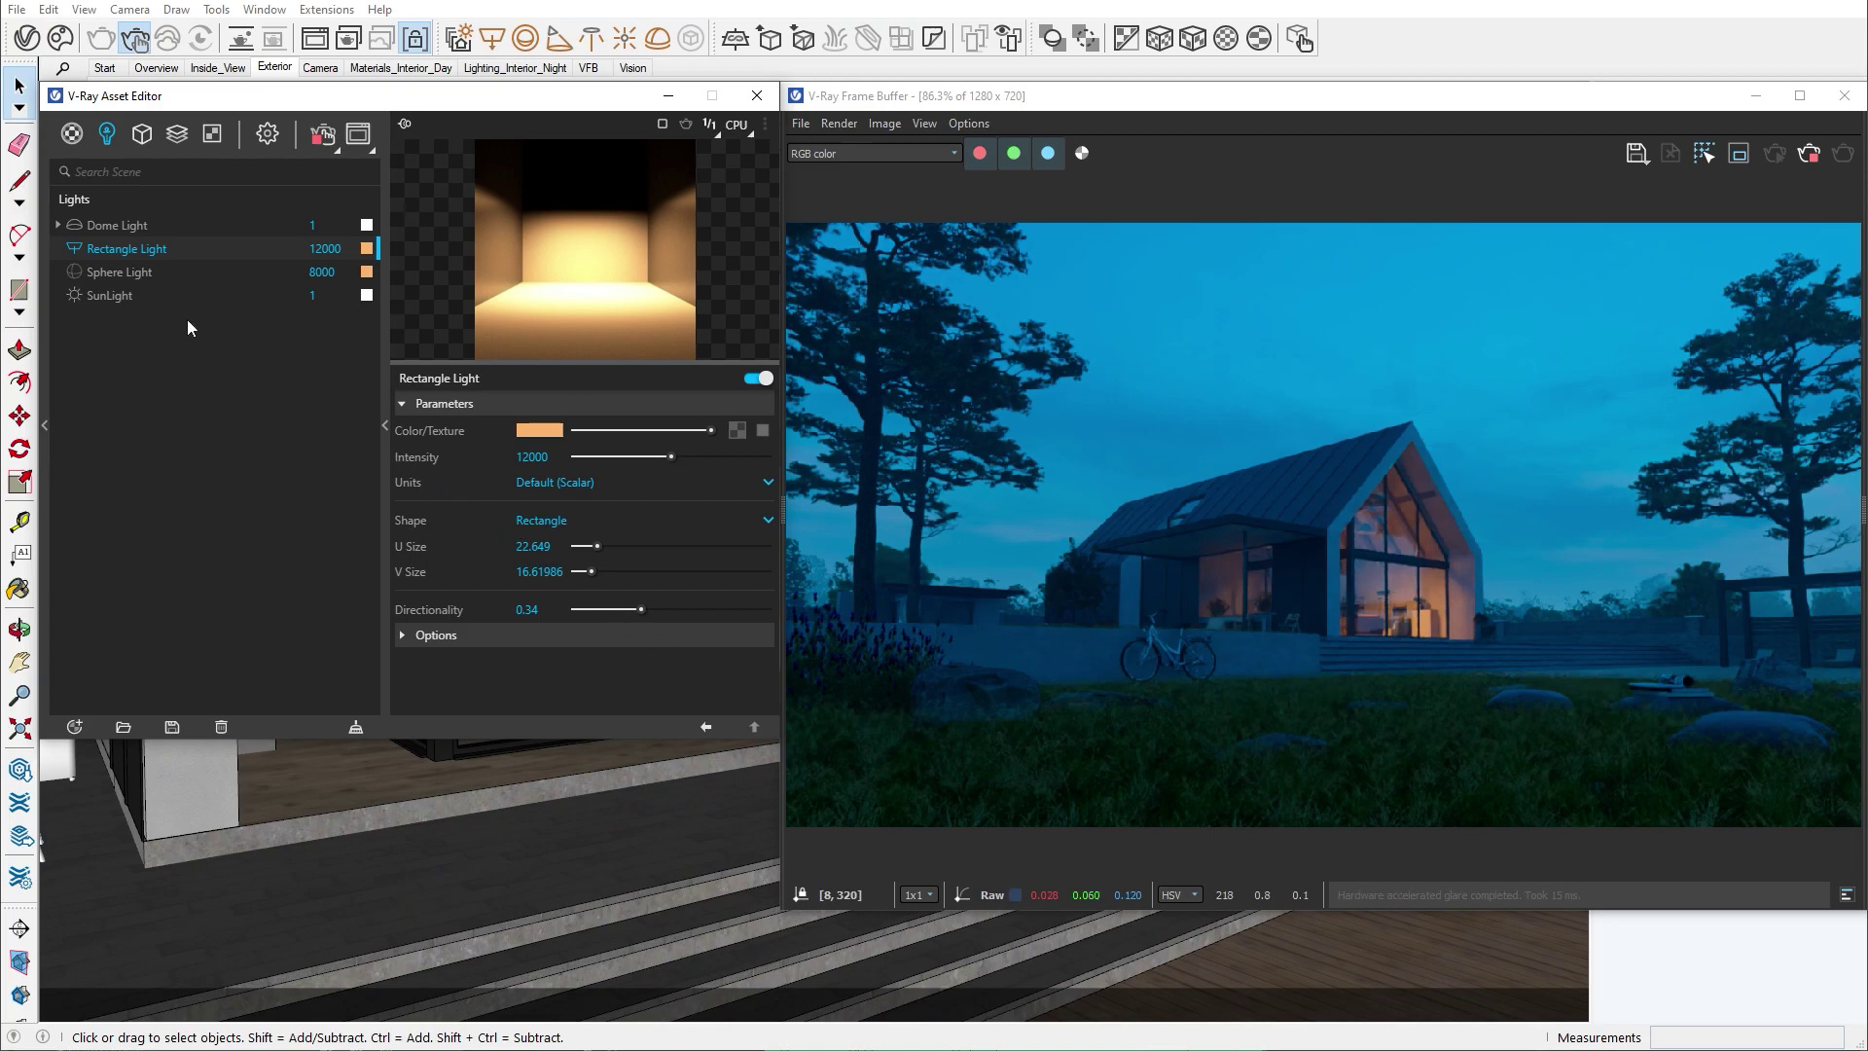
{"action": "left_click", "coordinate": [78, 267]}
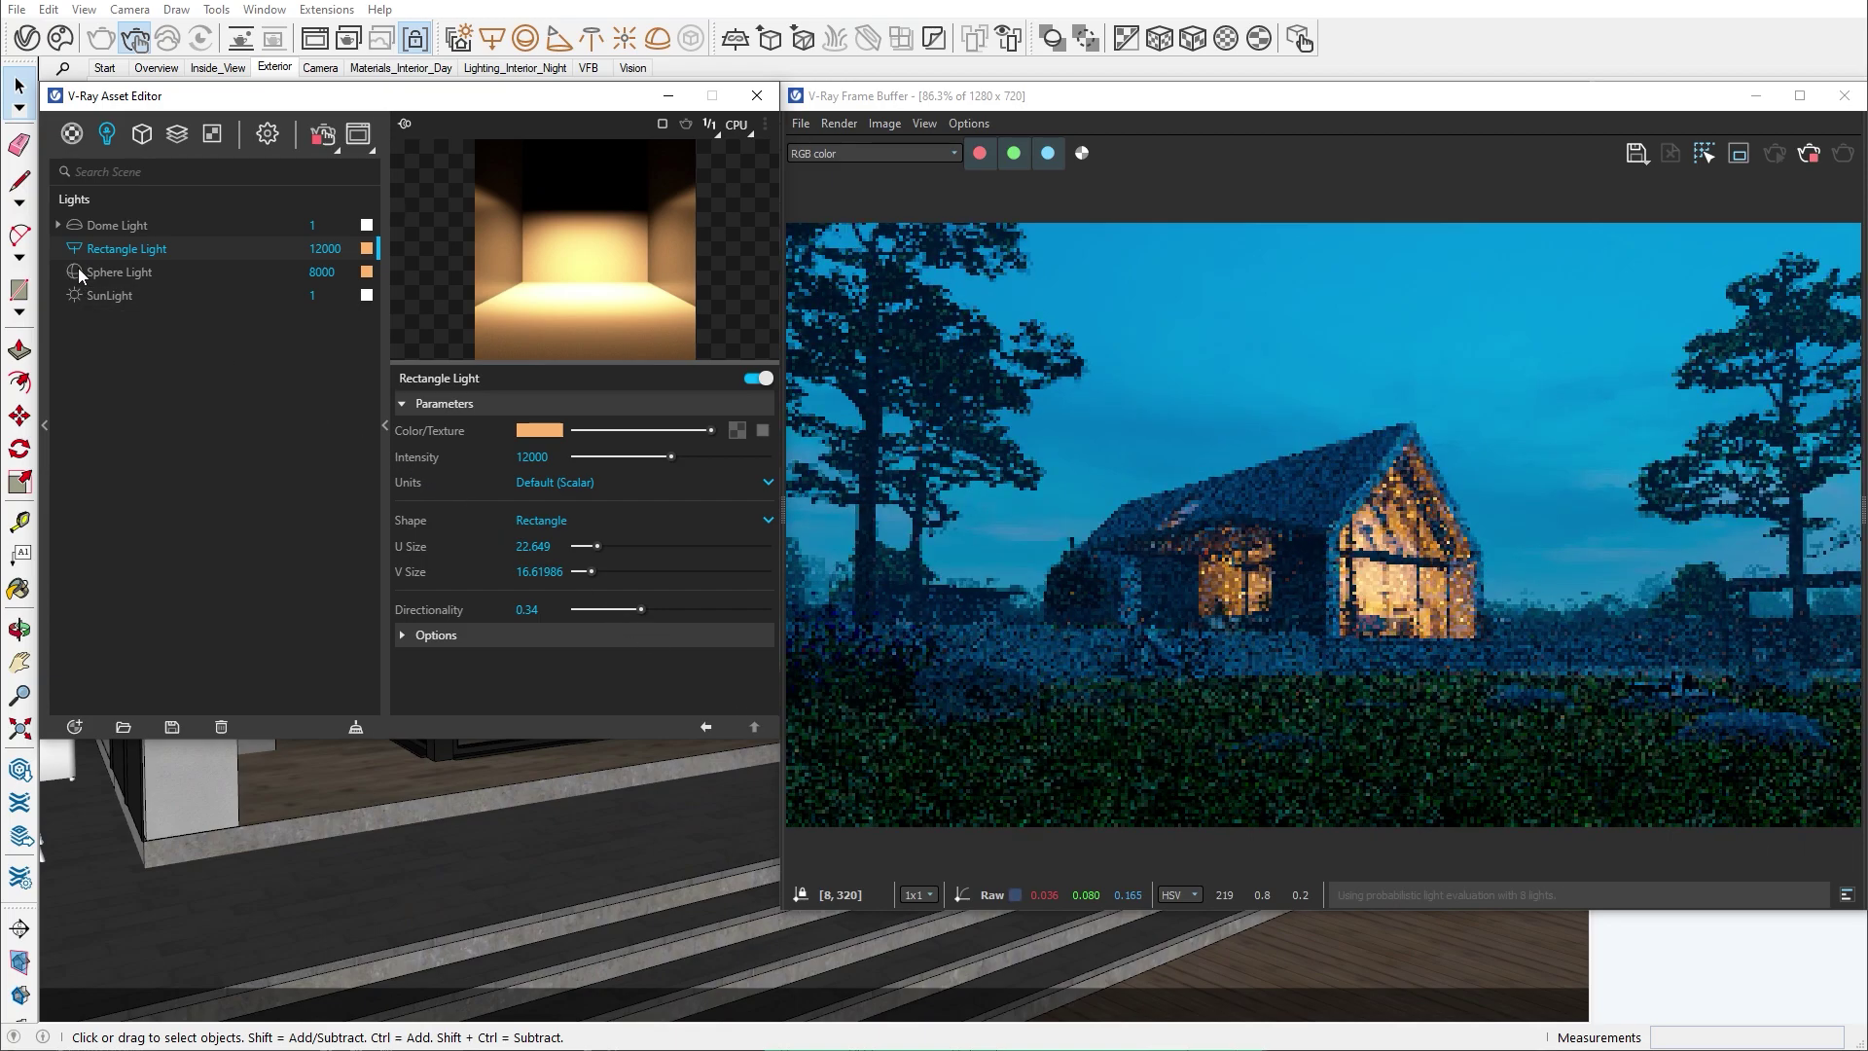